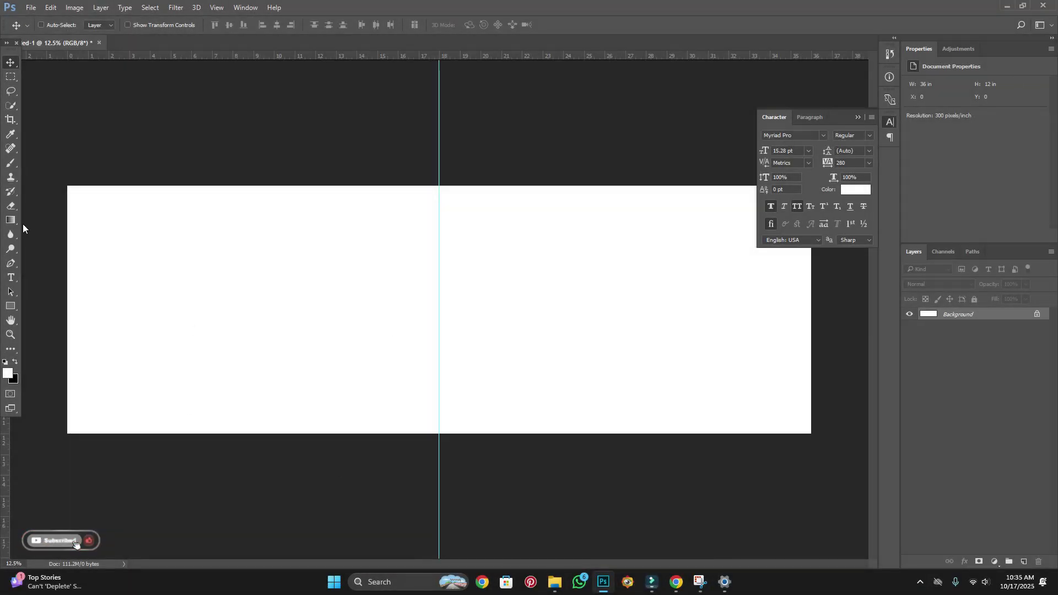
# Draw a tall black-filled rectangle over the left page.
pyautogui.click(9, 306)
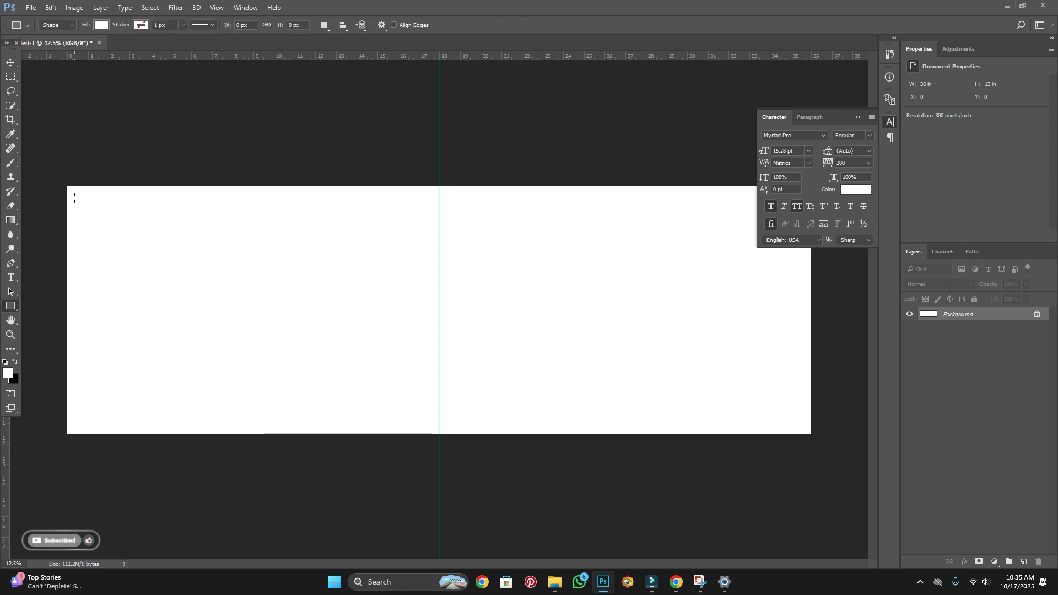
pyautogui.moveTo(63, 178); pyautogui.dragTo(267, 452)
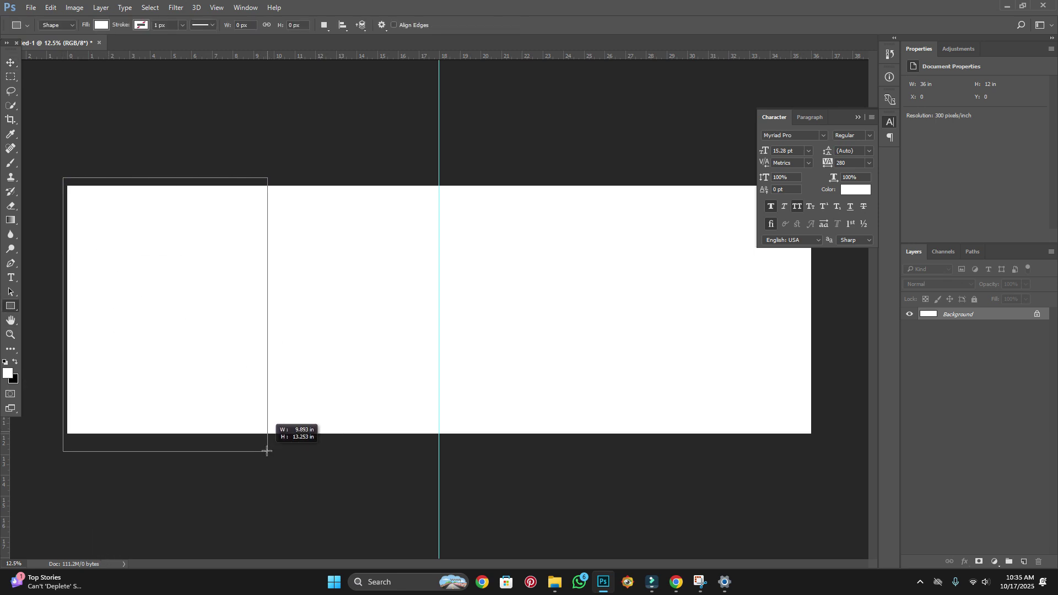
pyautogui.click(103, 26)
pyautogui.click(48, 83)
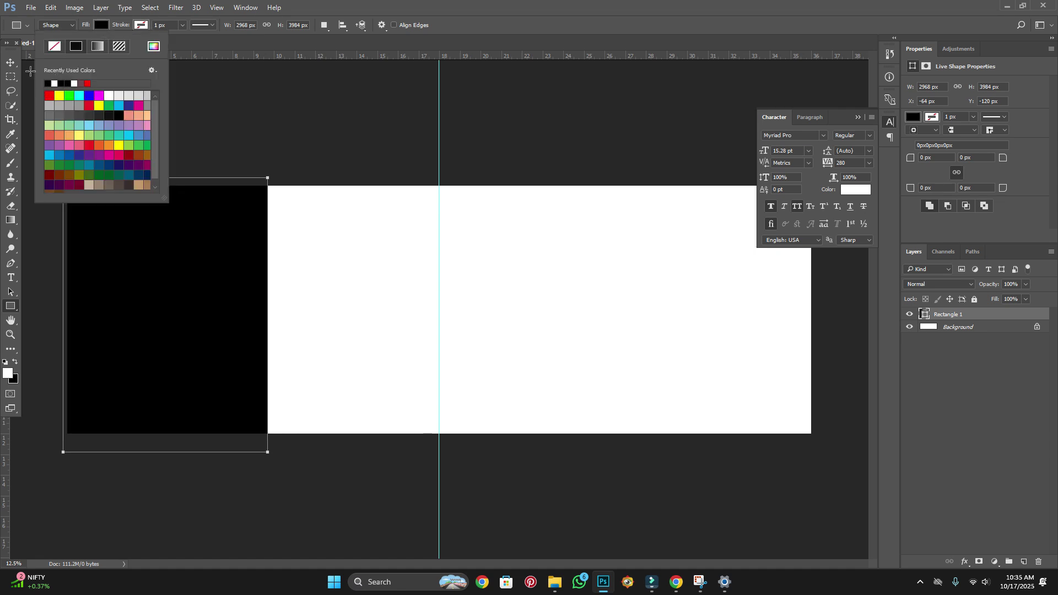
# Align the black rectangle to the page's left edge and place a duplicate beside it.
pyautogui.click(13, 62)
pyautogui.rightClick(219, 297)
pyautogui.moveTo(230, 303)
pyautogui.mouseDown()
pyautogui.moveTo(201, 295)
pyautogui.moveTo(381, 316)
pyautogui.mouseUp()
pyautogui.rightClick(200, 297)
pyautogui.click(236, 303)
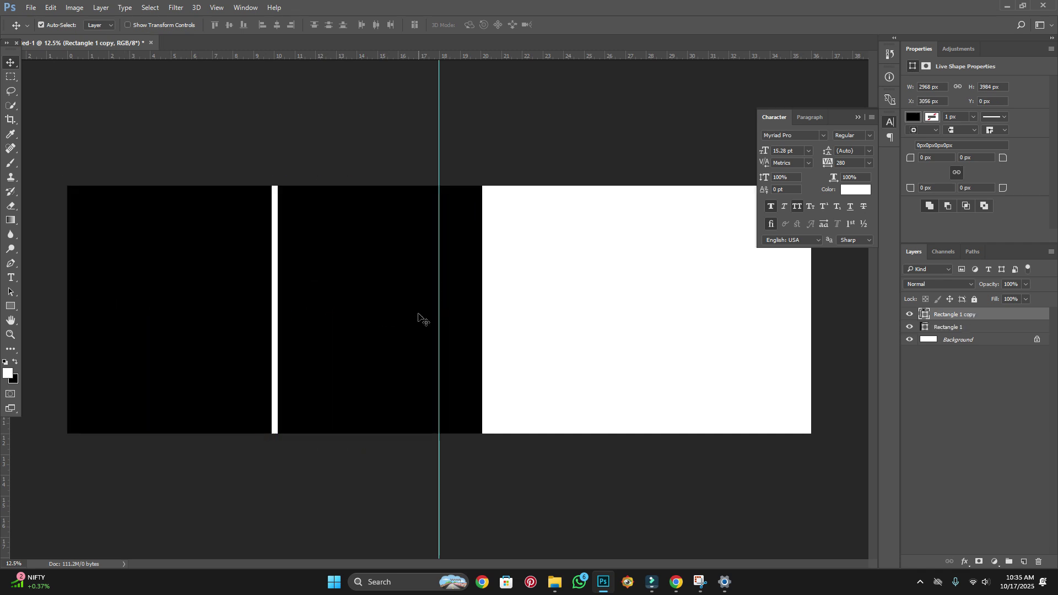
# Shrink the copied rectangle around its centre and shift it left.
pyautogui.hotkey('ctrl', 't')
pyautogui.moveTo(482, 186); pyautogui.dragTo(444, 234)
pyautogui.moveTo(385, 327); pyautogui.dragTo(361, 318)
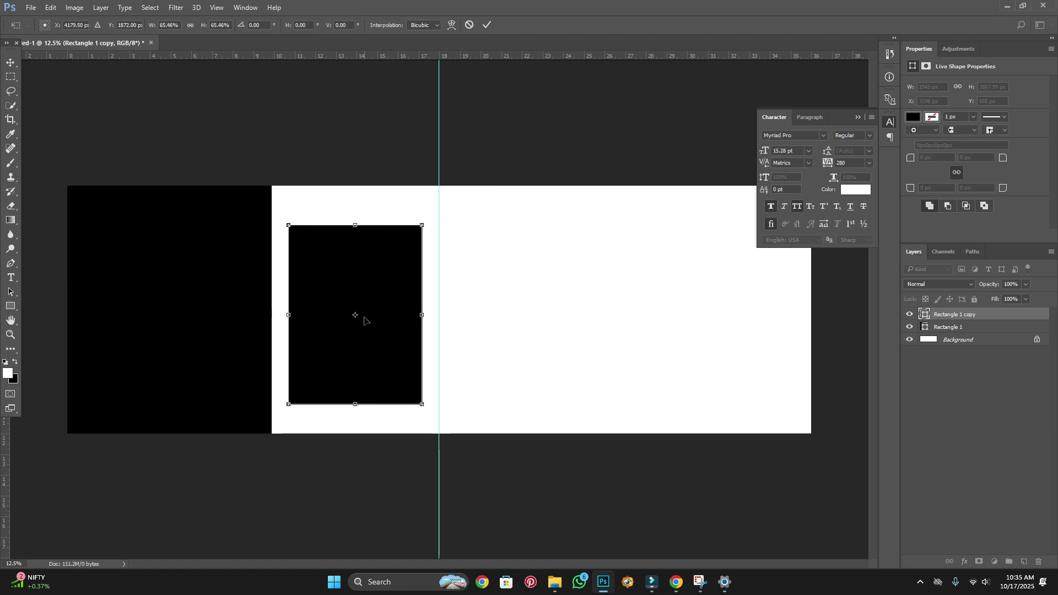
pyautogui.press('Return')
# Nudge the large rectangle to the left edge and move the smaller copy up beside it.
pyautogui.rightClick(203, 308)
pyautogui.click(223, 314)
pyautogui.moveTo(223, 314); pyautogui.dragTo(206, 316)
pyautogui.rightClick(341, 310)
pyautogui.click(361, 324)
pyautogui.moveTo(361, 324)
pyautogui.mouseDown()
pyautogui.moveTo(349, 324)
pyautogui.moveTo(354, 275)
pyautogui.moveTo(412, 272)
pyautogui.mouseUp()
# Even the gap and stretch the smaller rectangle taller so it ends left of the fold.
pyautogui.hotkey('ctrl', 't')
pyautogui.press('Return')
pyautogui.moveTo(339, 286)
pyautogui.mouseDown()
pyautogui.moveTo(346, 355)
pyautogui.moveTo(347, 286)
pyautogui.mouseUp()
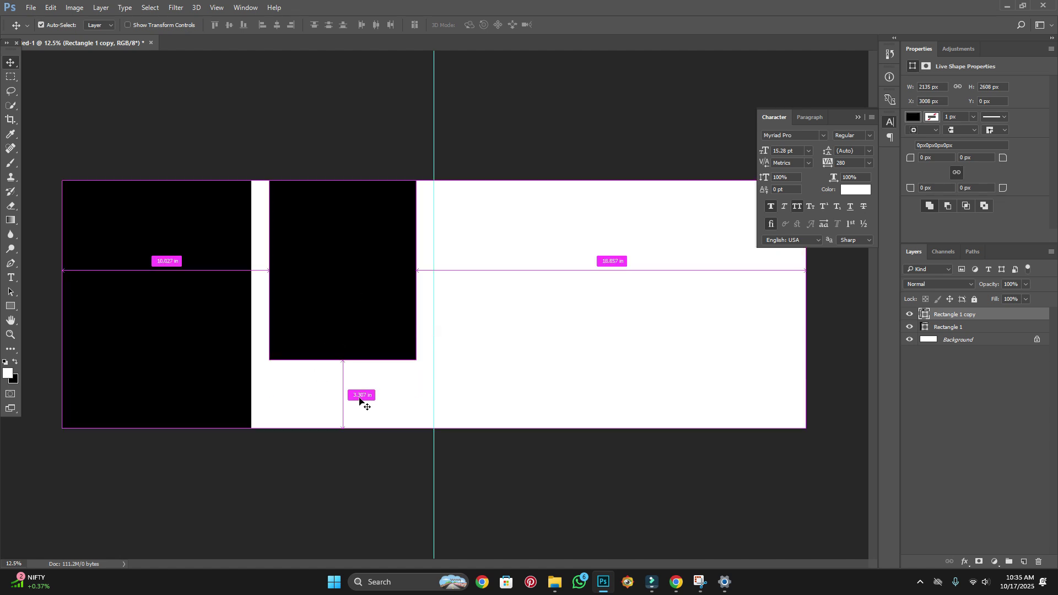
pyautogui.hotkey('ctrl', 't')
pyautogui.moveTo(344, 359)
pyautogui.mouseDown()
pyautogui.moveTo(345, 406)
pyautogui.moveTo(345, 395)
pyautogui.mouseUp()
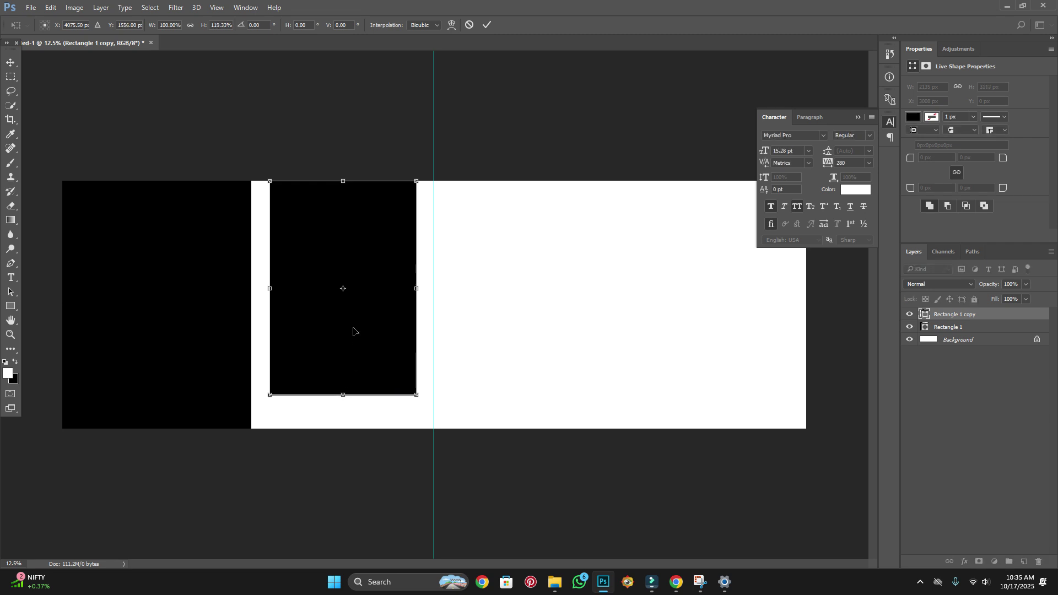
pyautogui.press('Return')
pyautogui.click(11, 306)
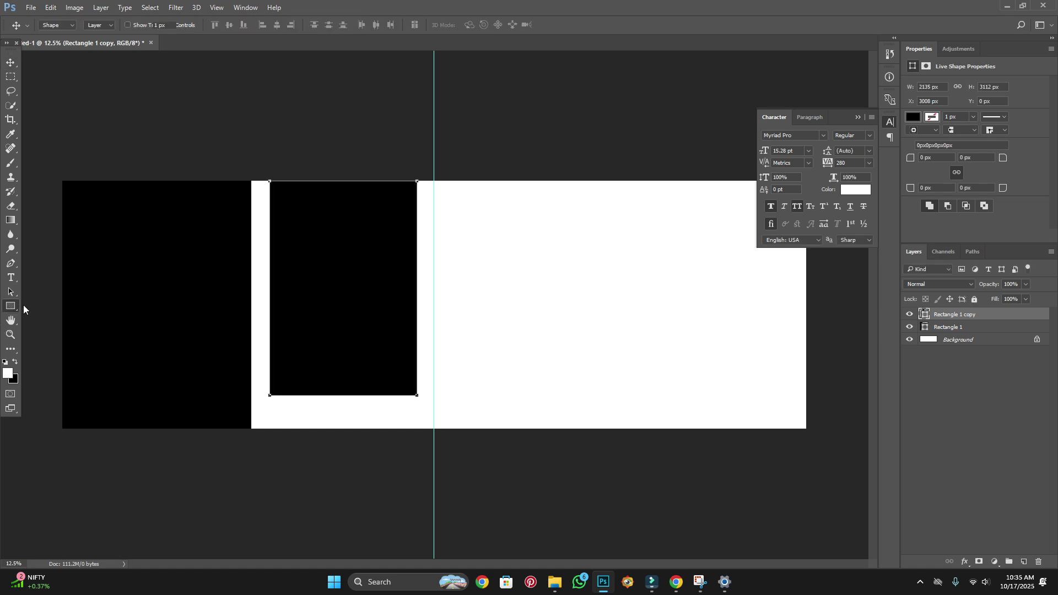
# Draw a white band across the smaller black rectangle, cancelling the stray tiny rectangle.
pyautogui.click(944, 408)
pyautogui.moveTo(253, 336)
pyautogui.mouseDown()
pyautogui.moveTo(275, 371)
pyautogui.moveTo(461, 386)
pyautogui.moveTo(449, 369)
pyautogui.mouseUp()
pyautogui.click(446, 368)
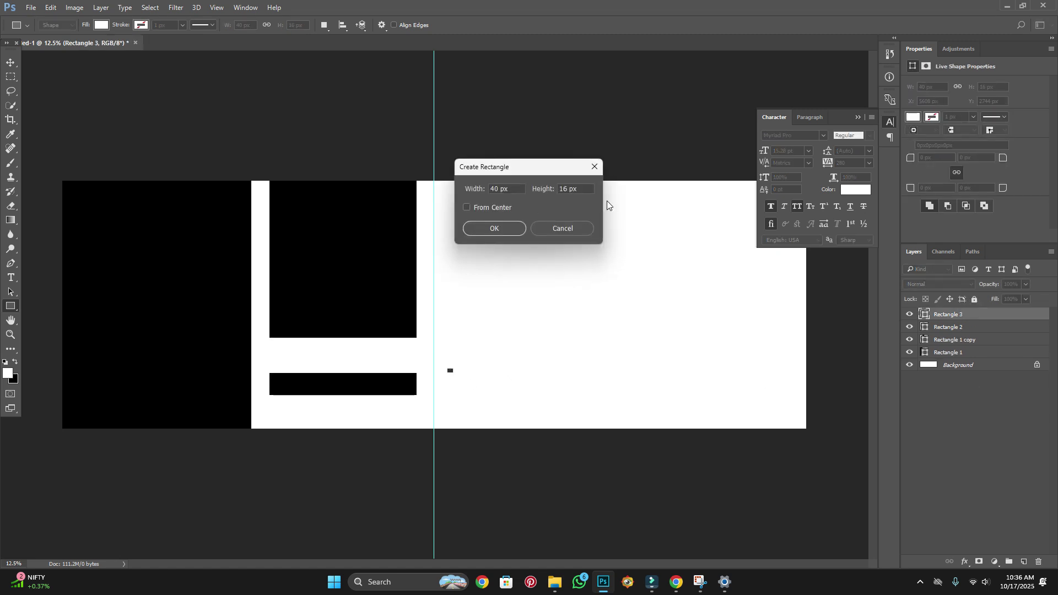
pyautogui.click(593, 170)
# Move the white band higher and select the smaller black rectangle's layer.
pyautogui.click(11, 62)
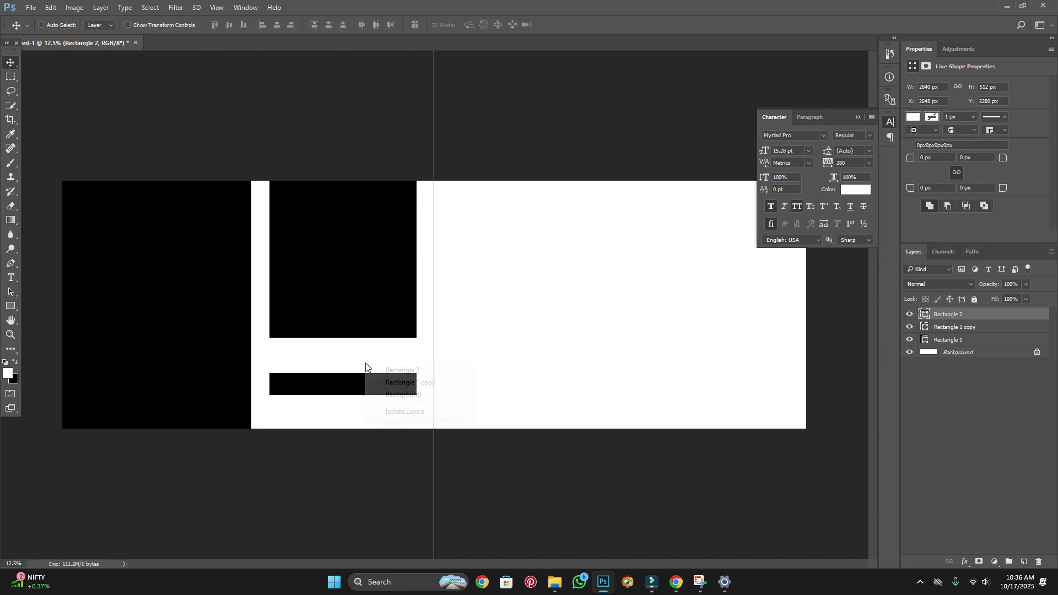
pyautogui.moveTo(378, 371)
pyautogui.mouseDown()
pyautogui.moveTo(379, 357)
pyautogui.moveTo(384, 371)
pyautogui.mouseUp()
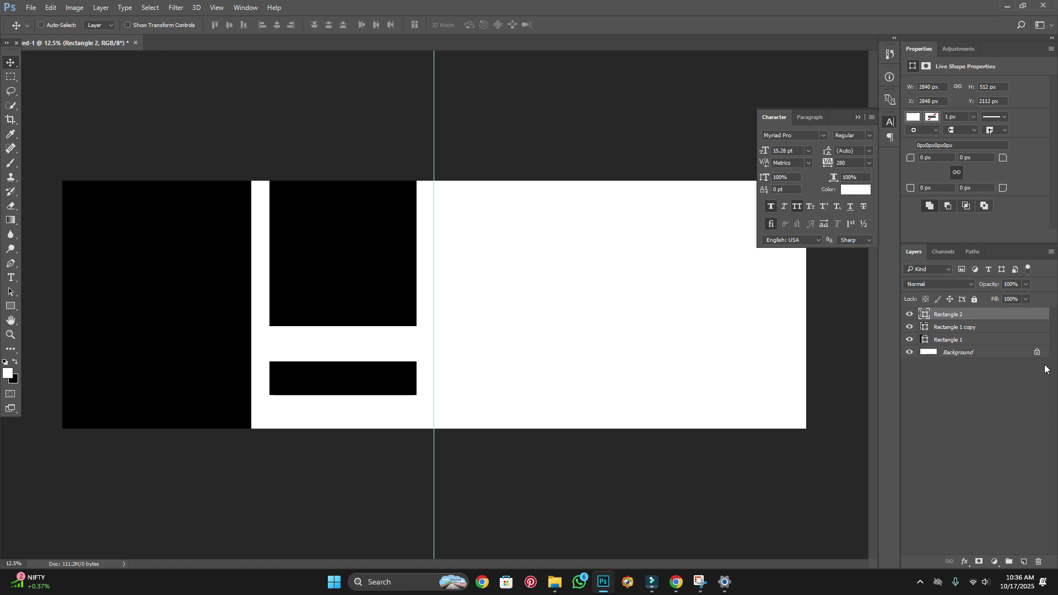
pyautogui.press('ctrl')
pyautogui.rightClick(364, 335)
pyautogui.click(385, 297)
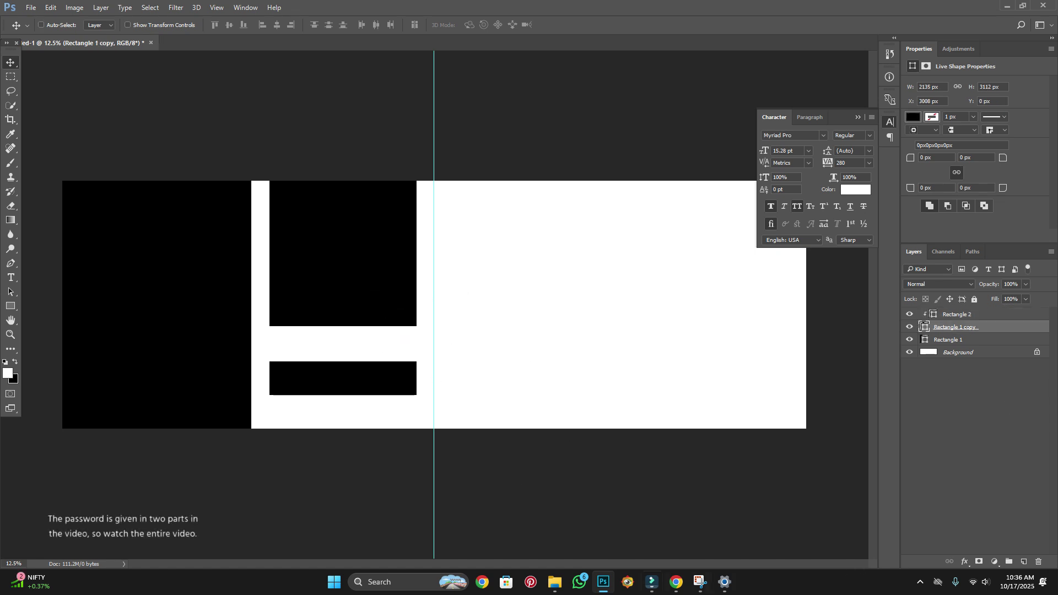
# Open the MJ > Candid Closeup folder in File Explorer and drag IMG_4632 onto Photoshop.
pyautogui.click(550, 590)
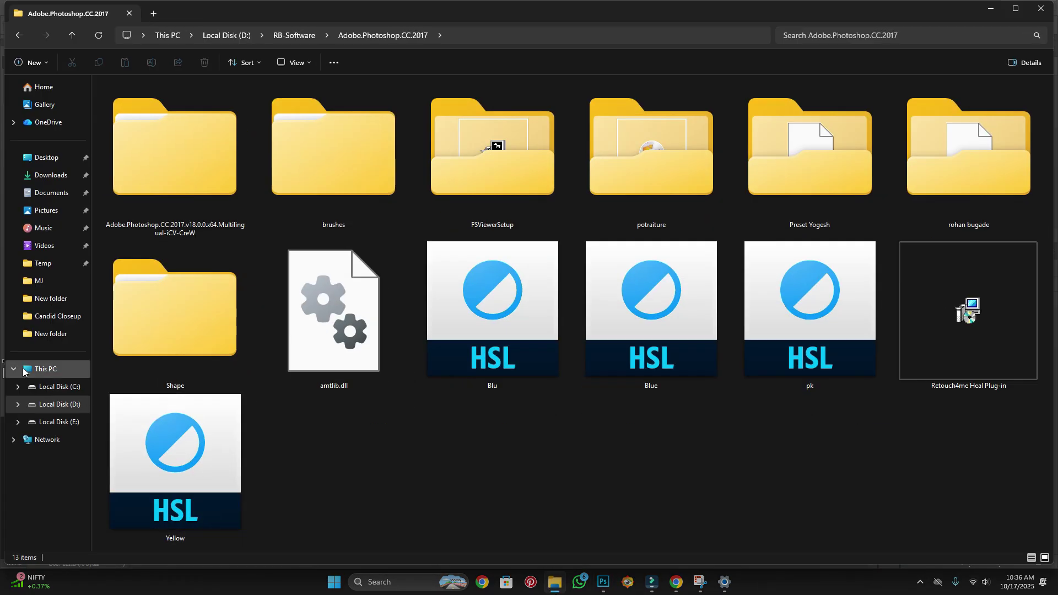
pyautogui.click(38, 281)
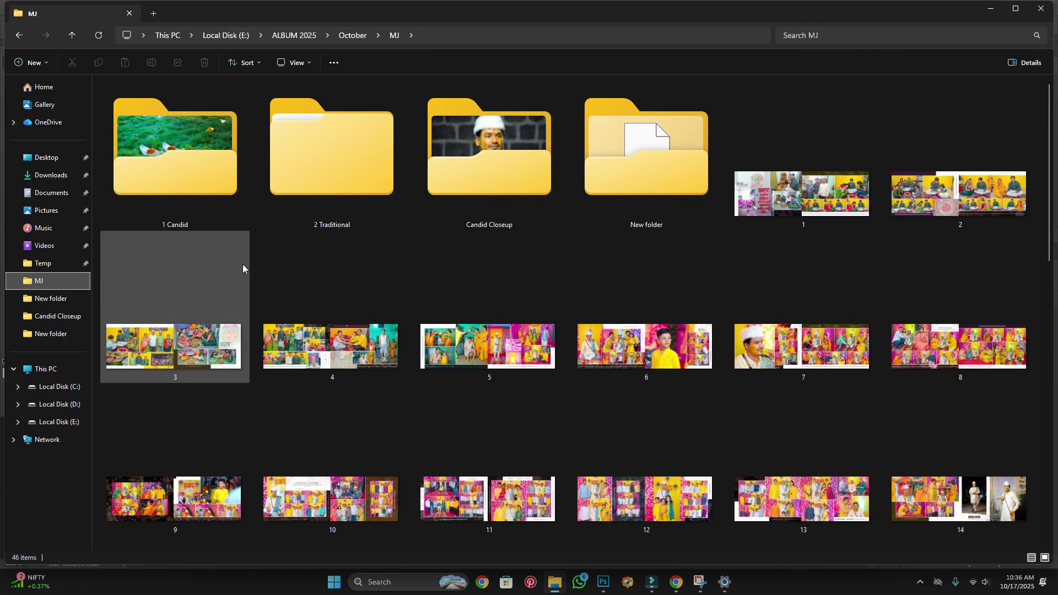
pyautogui.doubleClick(478, 200)
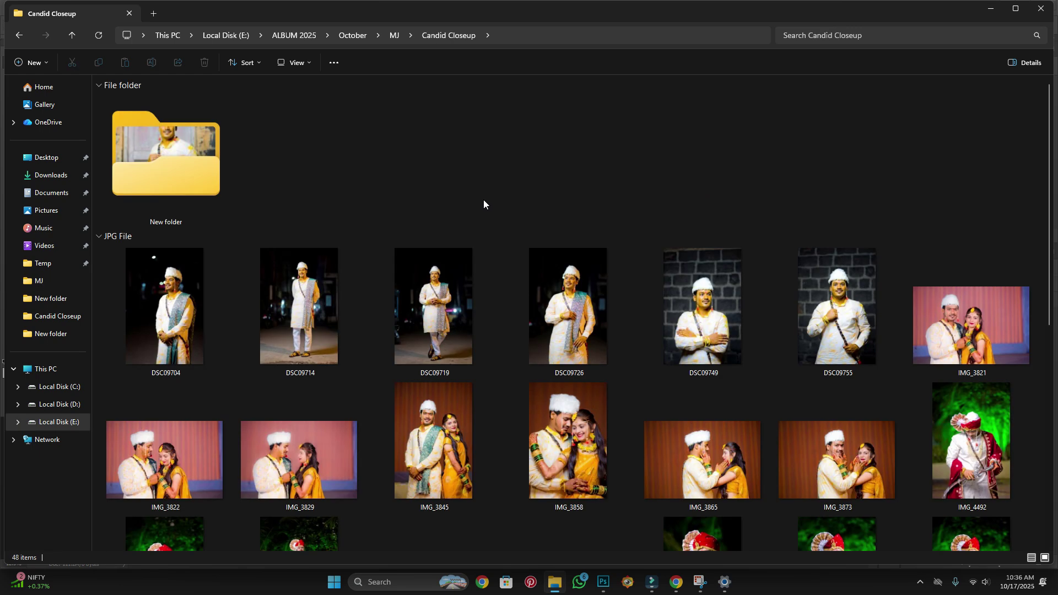
pyautogui.scroll(-10, 541, 316)
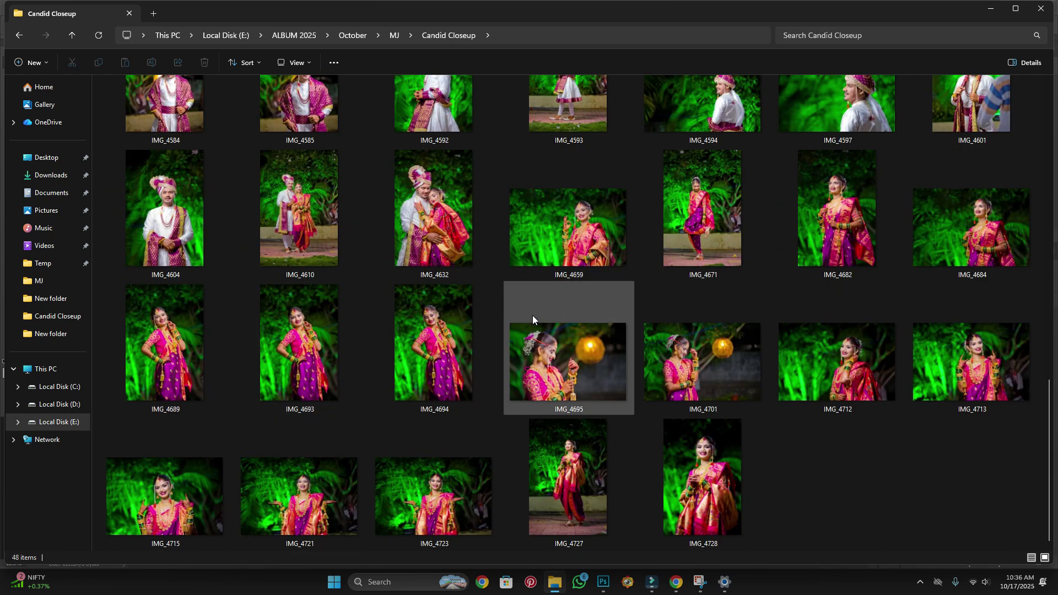
pyautogui.click(434, 236)
pyautogui.moveTo(434, 237)
pyautogui.mouseDown()
pyautogui.moveTo(628, 582)
pyautogui.moveTo(682, 5)
pyautogui.mouseUp()
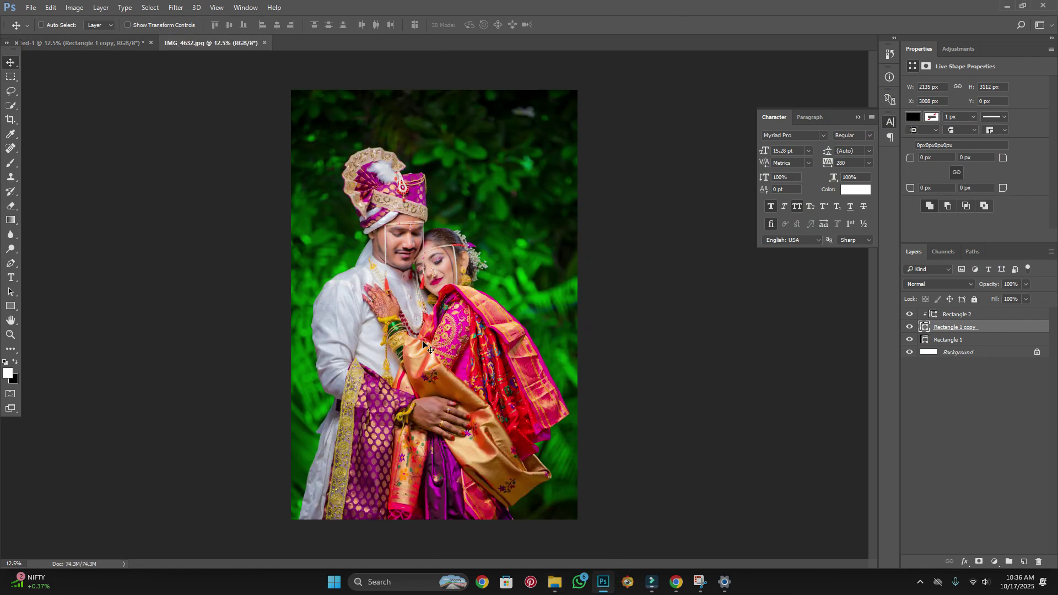
# Close the separate IMG_4632 document unsaved and place the couple photo over the left rectangle.
pyautogui.hotkey('ctrl', 'w')
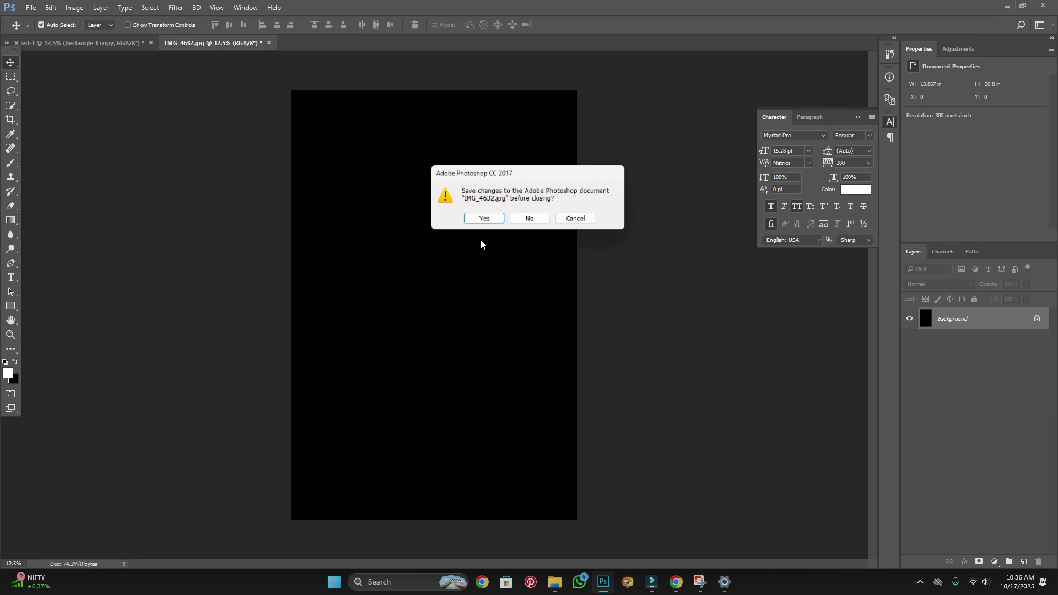
pyautogui.click(531, 218)
pyautogui.rightClick(178, 315)
pyautogui.click(187, 318)
pyautogui.moveTo(188, 319); pyautogui.dragTo(358, 323)
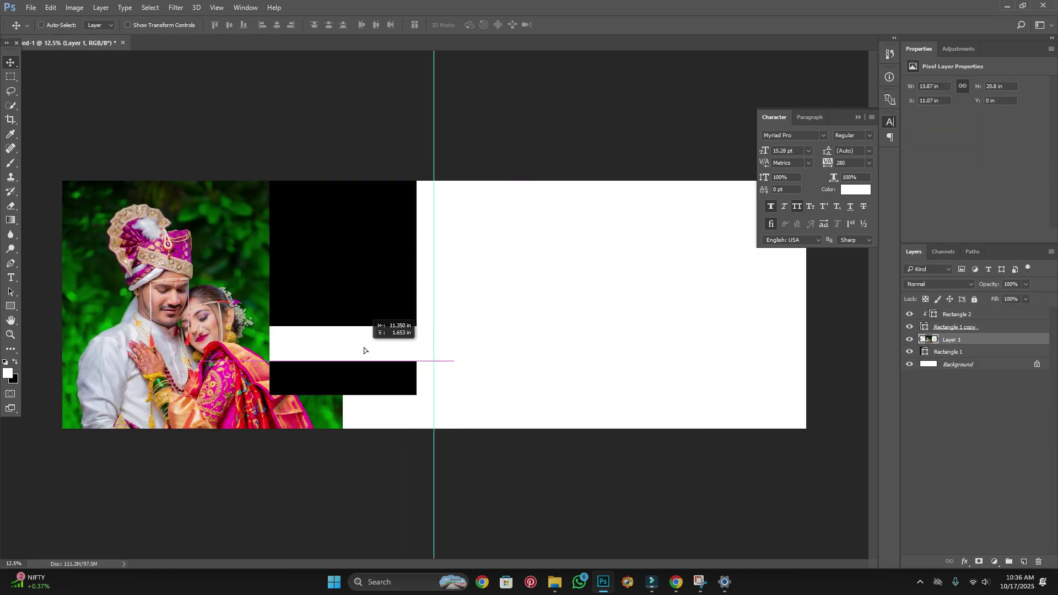
# Scale the couple photo down and reposition it to fit the left block.
pyautogui.hotkey('ctrl', 't')
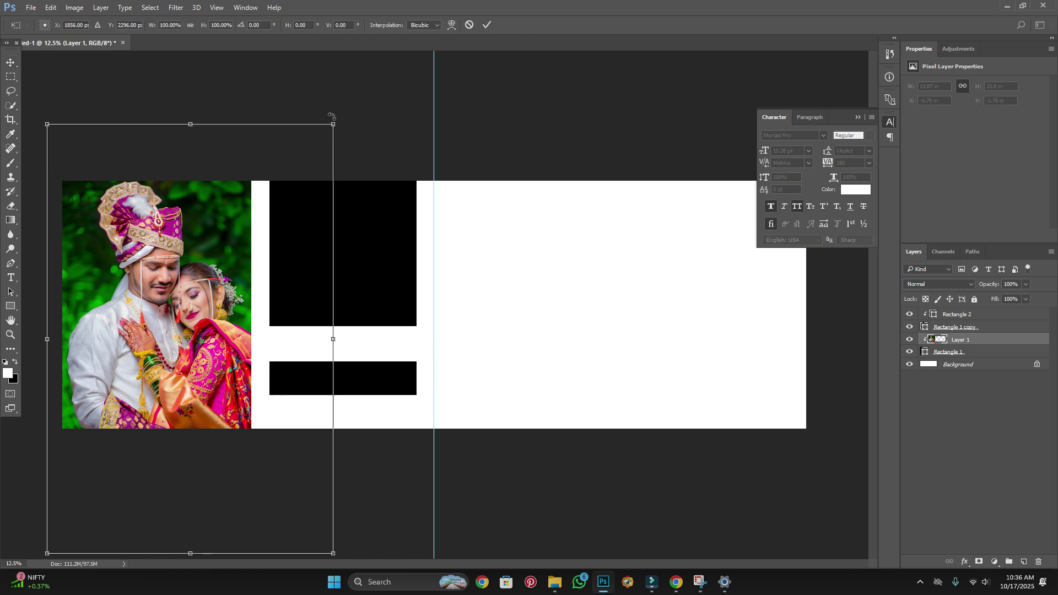
pyautogui.moveTo(333, 123); pyautogui.dragTo(291, 189)
pyautogui.moveTo(192, 300); pyautogui.dragTo(165, 291)
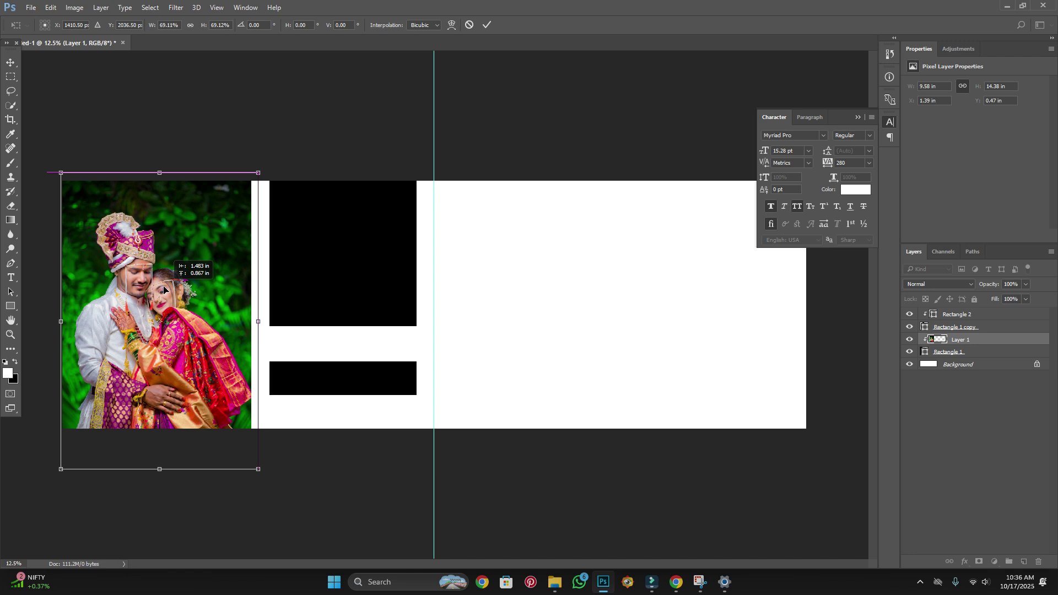
pyautogui.press('Return')
pyautogui.rightClick(369, 286)
pyautogui.click(394, 297)
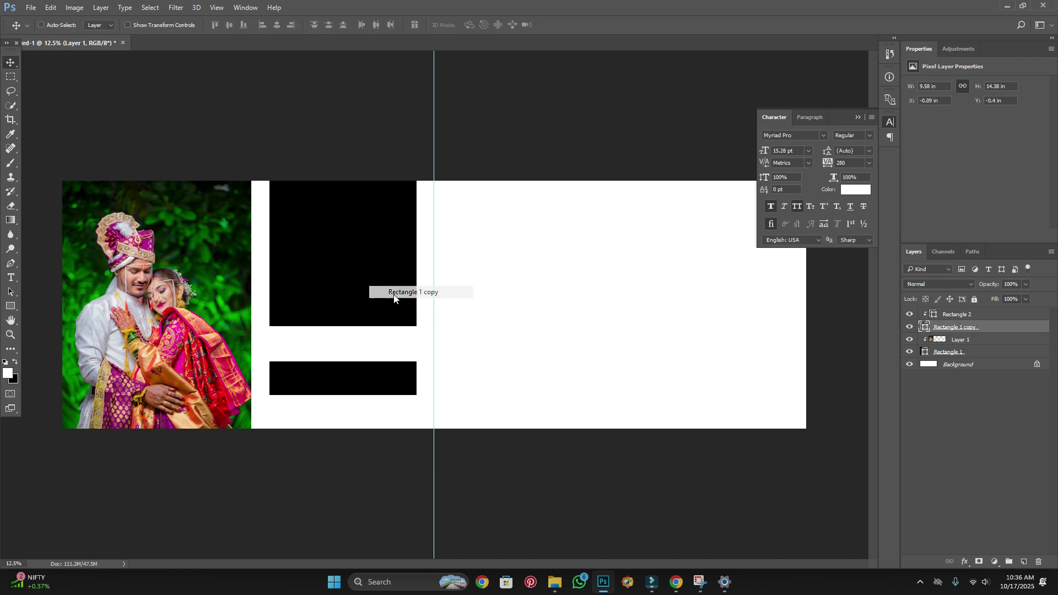
pyautogui.hotkey('alt', 'Tab')
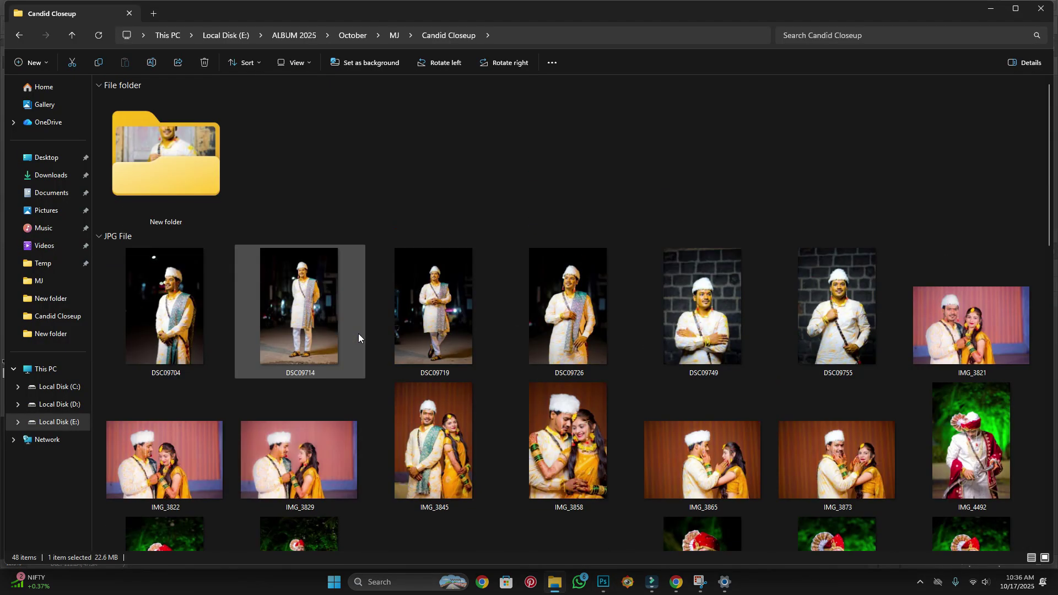
# Preview and close IMG_4610, then drag the bride portrait IMG_4682 toward Photoshop.
pyautogui.scroll(-4, 358, 333)
pyautogui.scroll(-6, 436, 468)
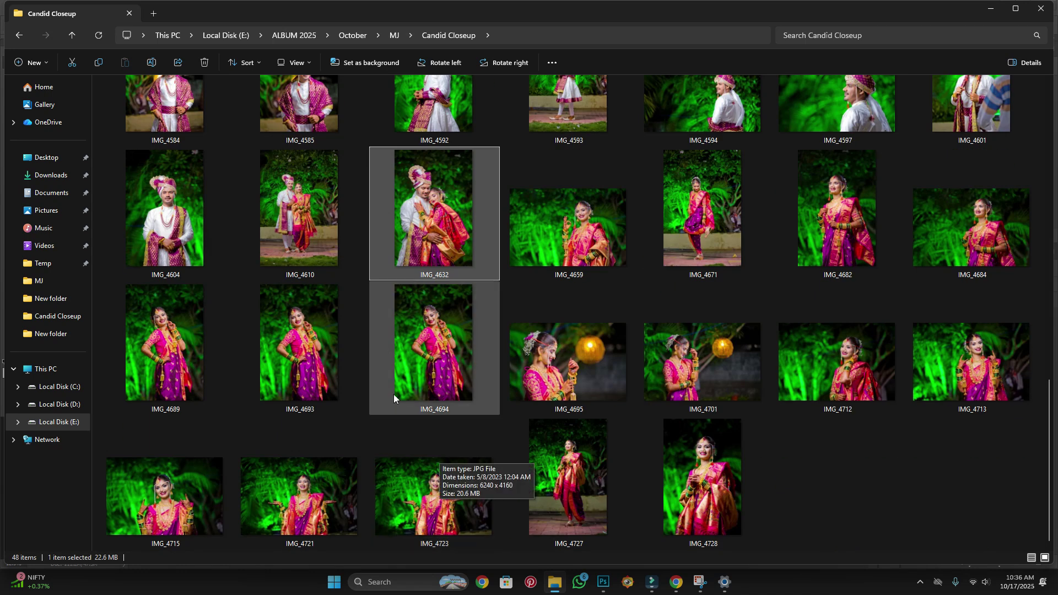
pyautogui.click(329, 272)
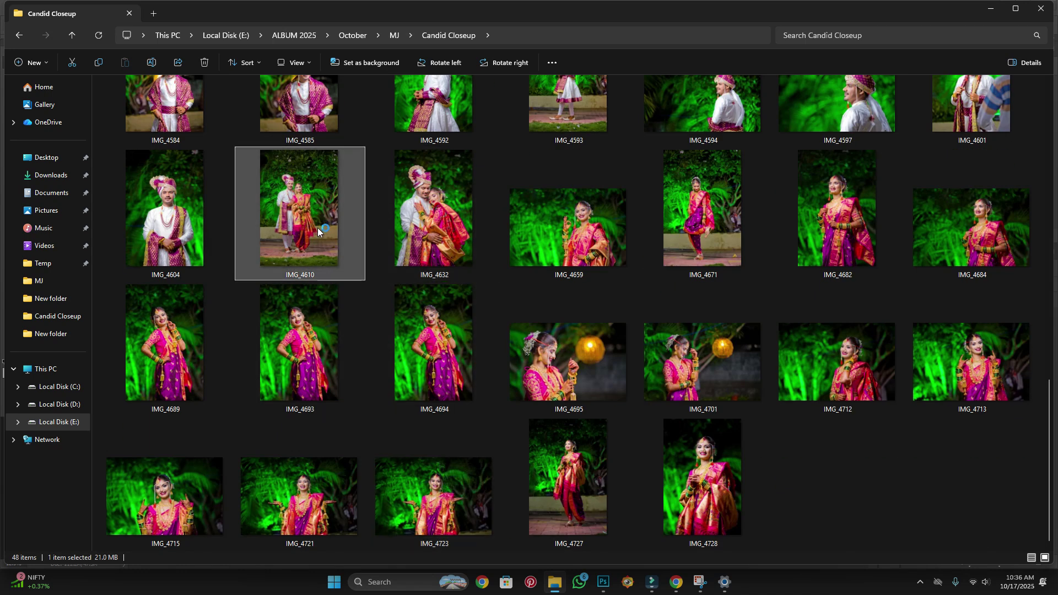
pyautogui.doubleClick(318, 227)
pyautogui.moveTo(72, 263)
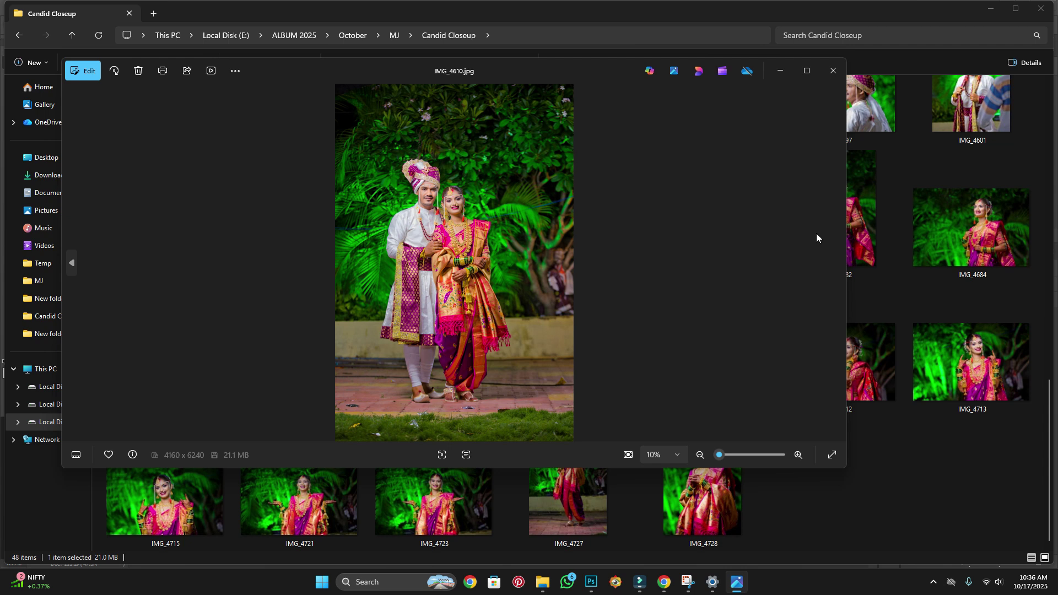
pyautogui.click(831, 71)
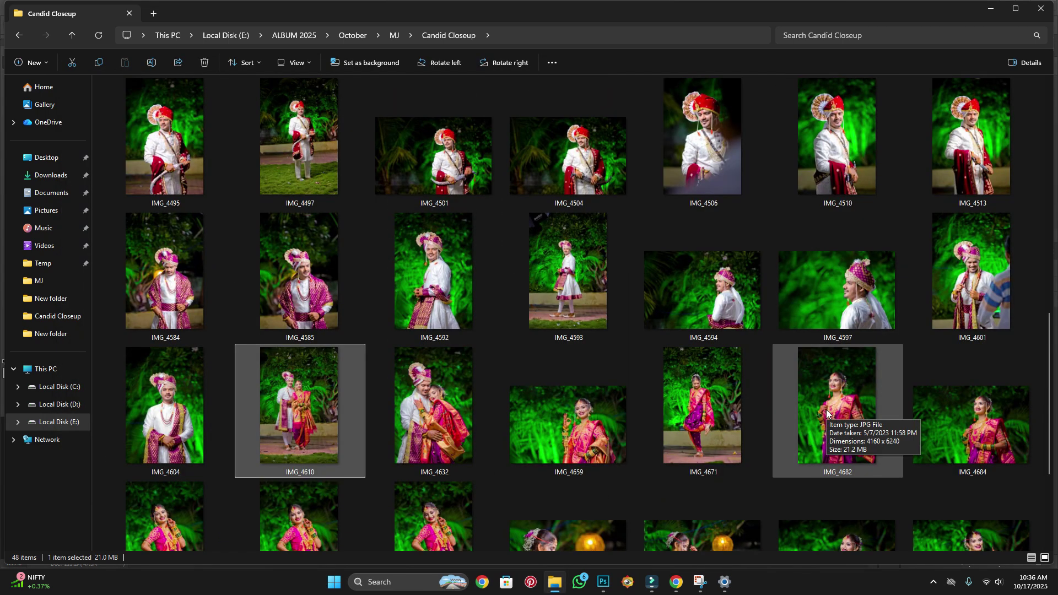
pyautogui.moveTo(819, 425); pyautogui.dragTo(665, 577)
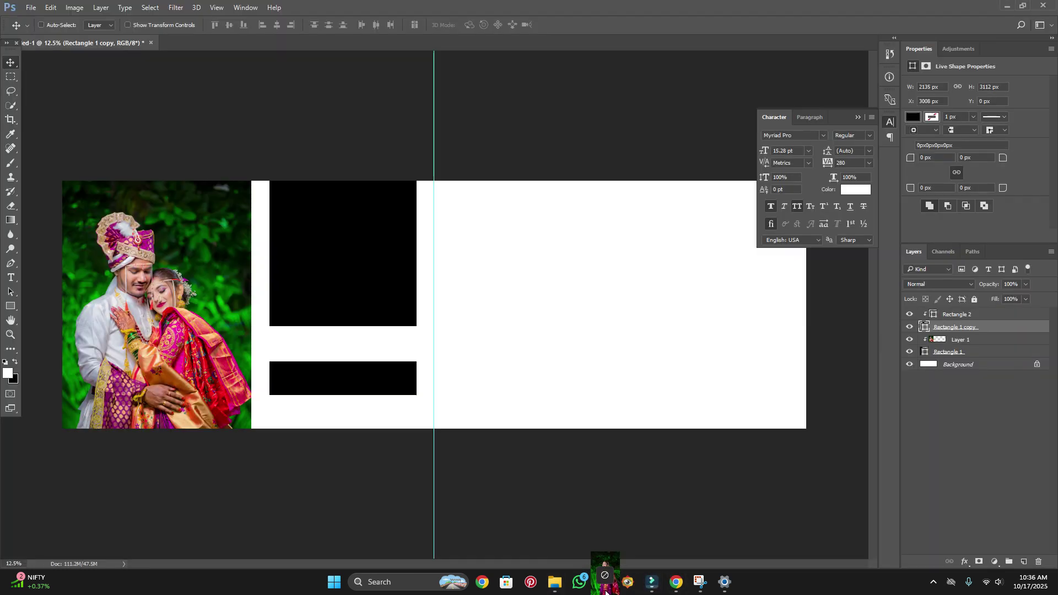
# Paste the IMG_4682 bride photo into the layout, closing its file unsaved, and clip it to the split frame.
pyautogui.moveTo(665, 577)
pyautogui.mouseDown()
pyautogui.moveTo(642, 5)
pyautogui.moveTo(578, 229)
pyautogui.mouseUp()
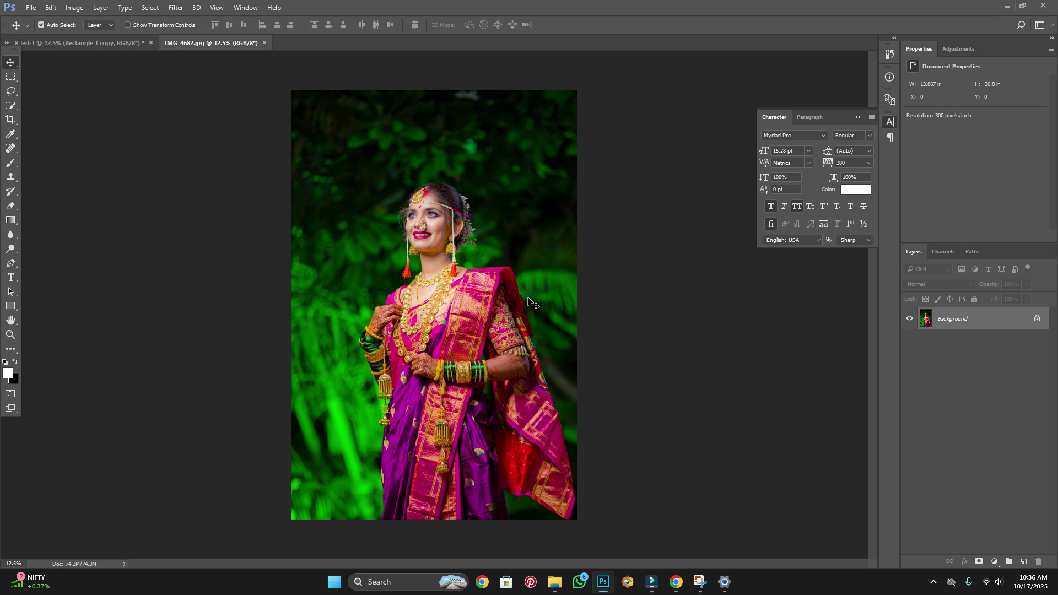
pyautogui.hotkey('ctrl', 'w')
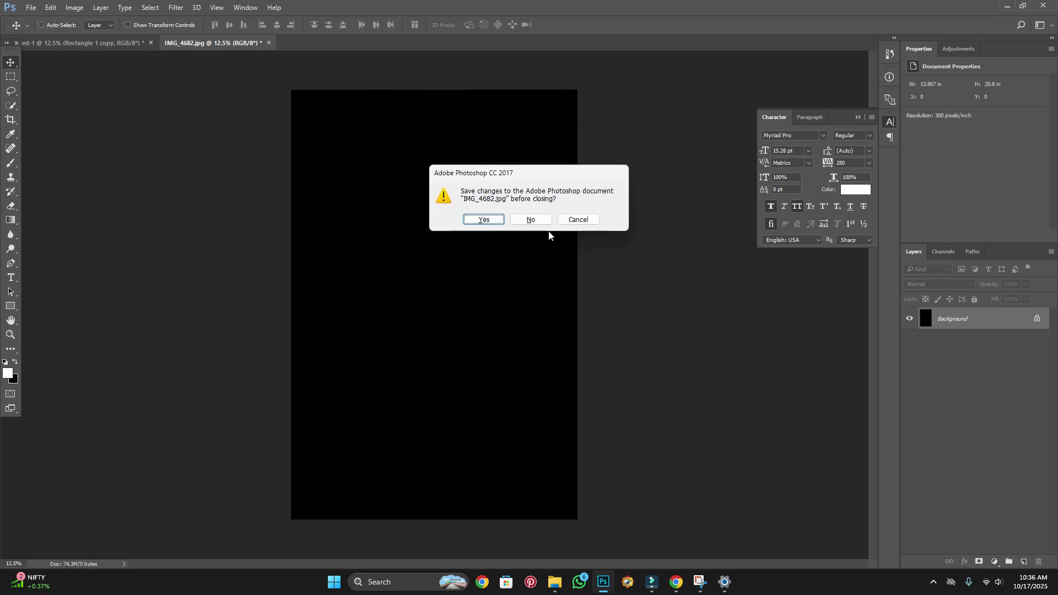
pyautogui.click(536, 219)
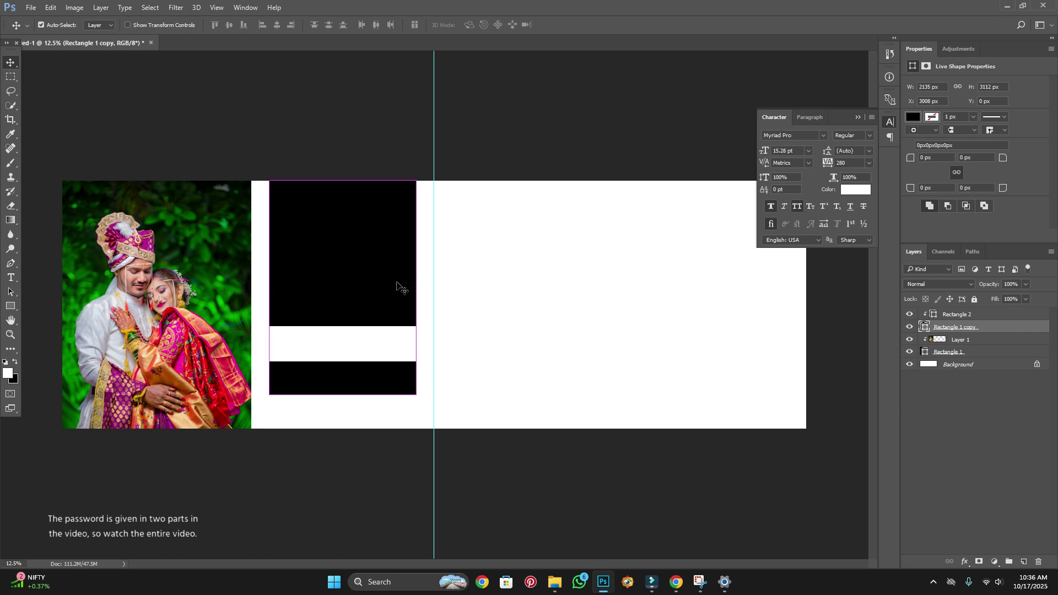
pyautogui.hotkey('ctrl', 'v')
pyautogui.hotkey('ctrl', 'alt', 'g')
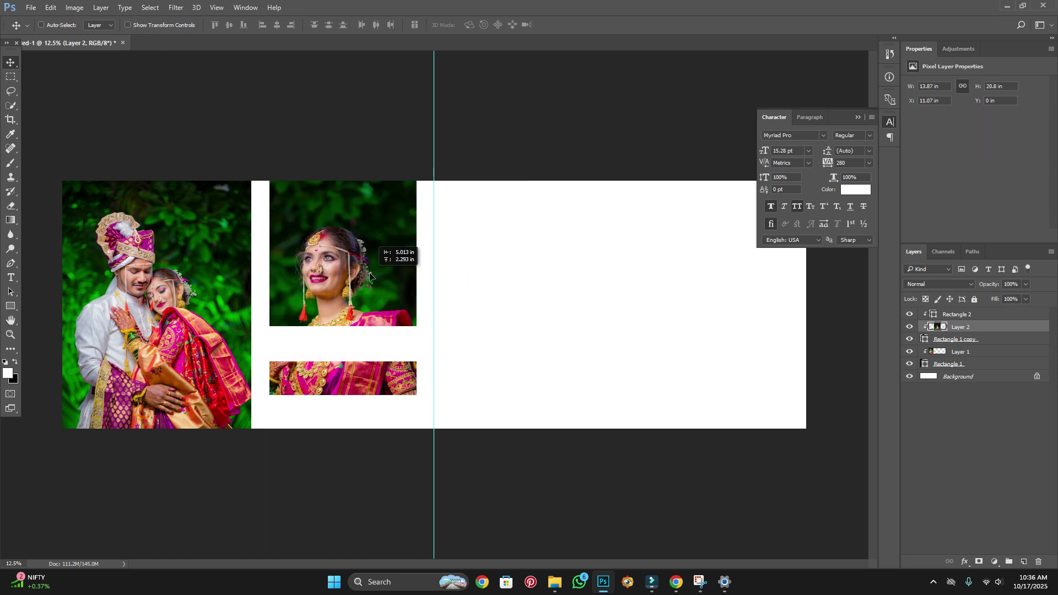
# Scale the bride photo to about 61% and move it up within the frame.
pyautogui.hotkey('ctrl', 't')
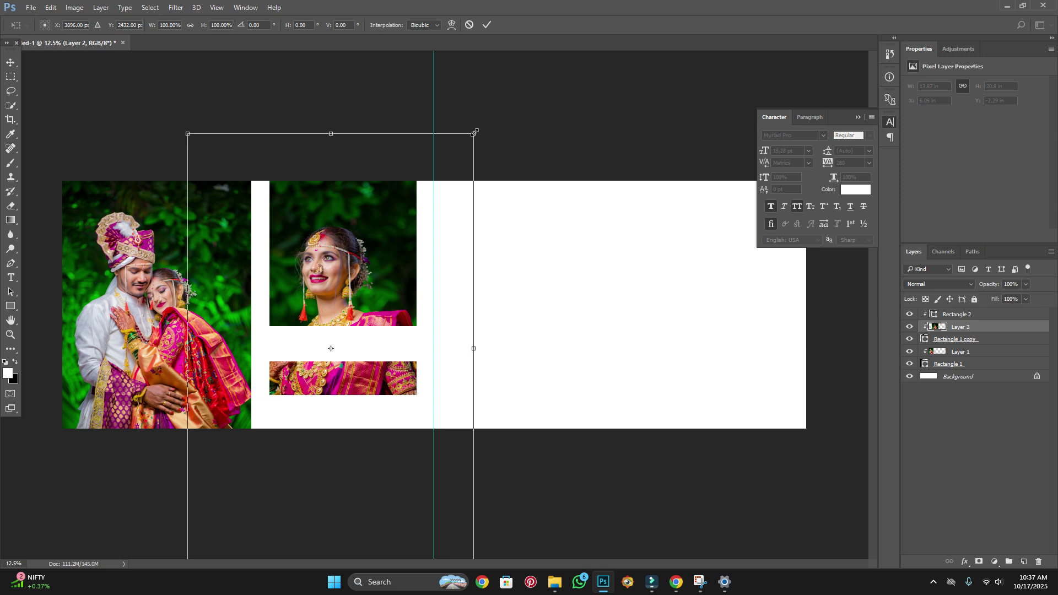
pyautogui.moveTo(474, 133); pyautogui.dragTo(429, 214)
pyautogui.moveTo(379, 368)
pyautogui.mouseDown()
pyautogui.moveTo(383, 294)
pyautogui.moveTo(370, 311)
pyautogui.mouseUp()
pyautogui.press('Return')
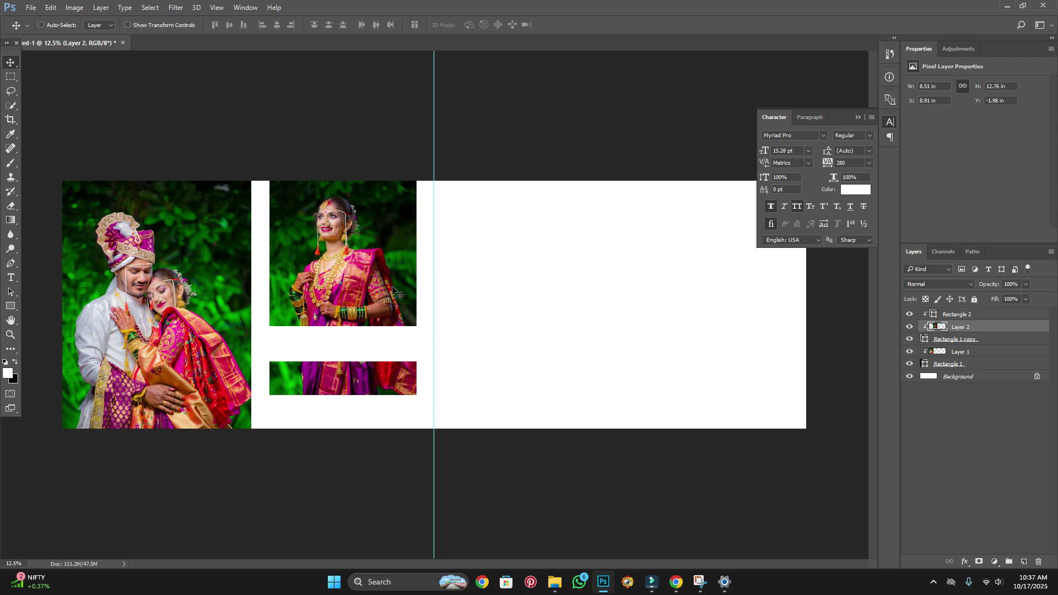
# Fine-tune the bride photo's size with two small further resizes.
pyautogui.hotkey('ctrl', 't')
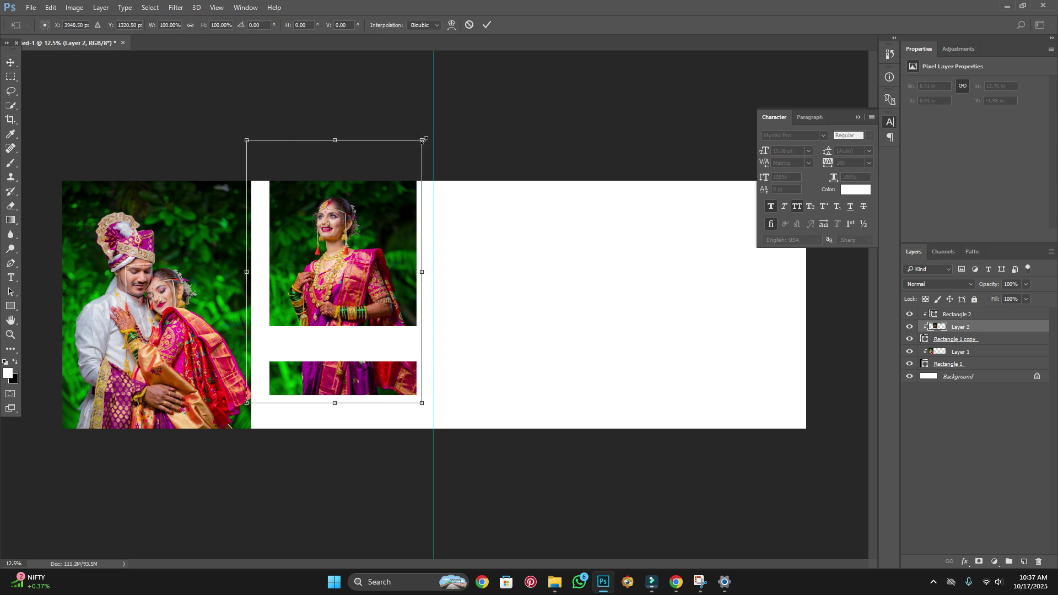
pyautogui.moveTo(423, 140); pyautogui.dragTo(421, 153)
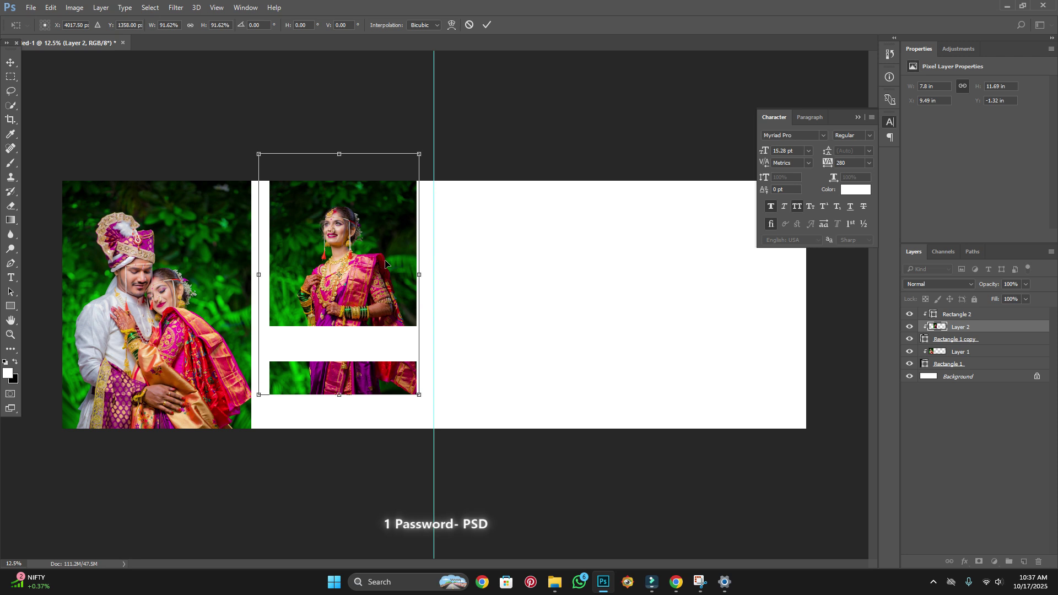
pyautogui.press('Return')
pyautogui.hotkey('ctrl', 't')
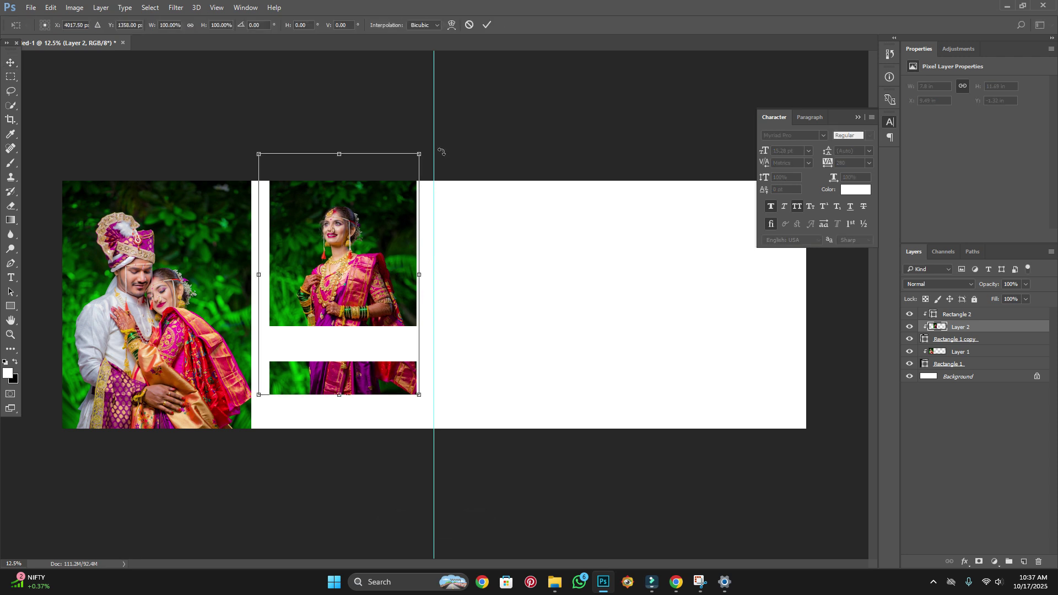
pyautogui.moveTo(417, 156); pyautogui.dragTo(419, 151)
pyautogui.press('Return')
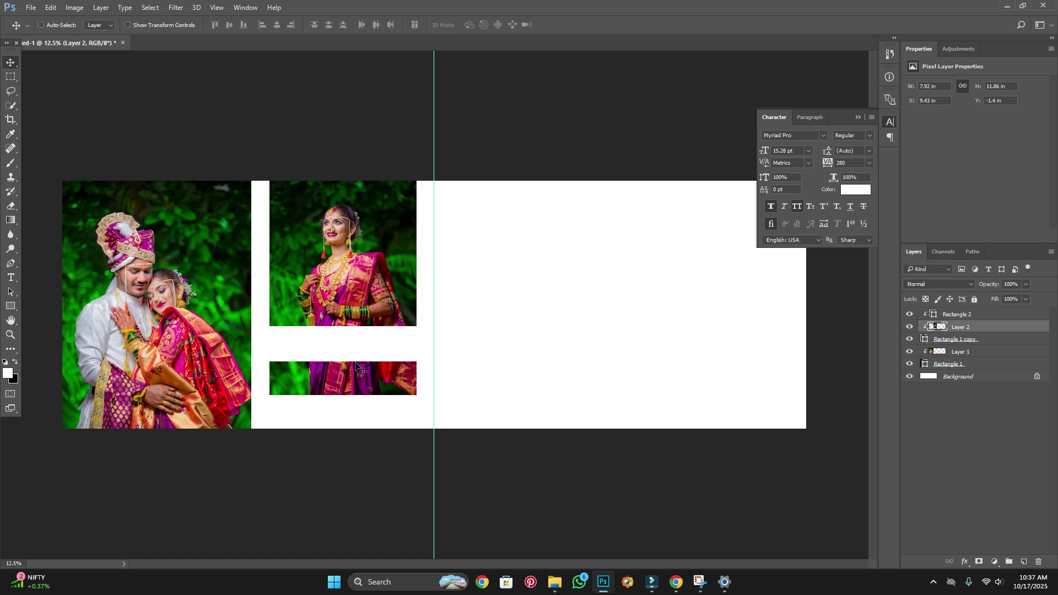
pyautogui.keyDown('ctrl'); pyautogui.click(352, 358); pyautogui.keyUp('ctrl')
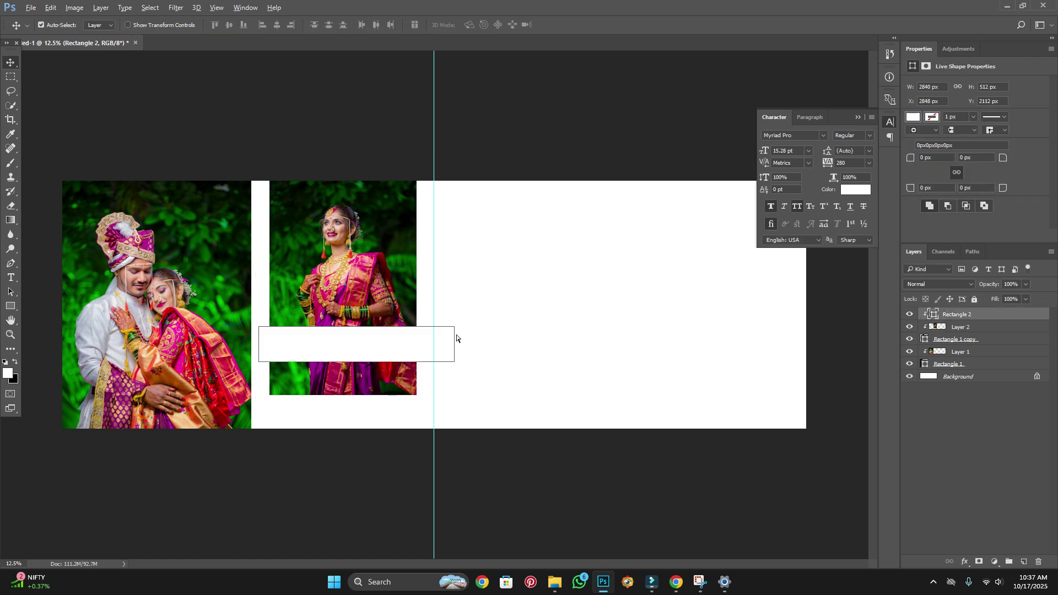
pyautogui.hotkey('alt', 'Tab')
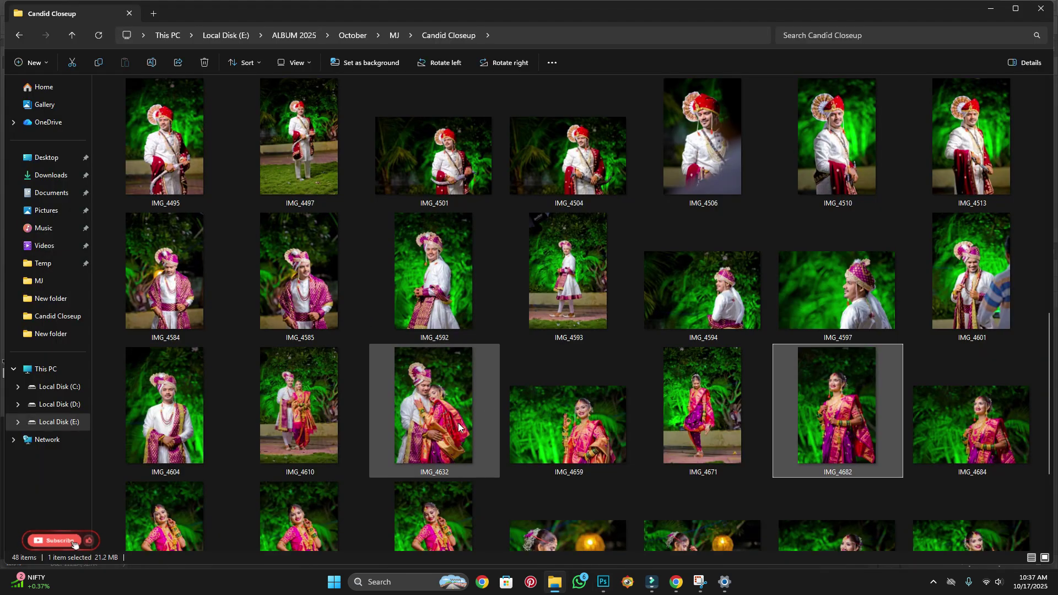
# Scroll the Candid Closeup thumbnails and return to Photoshop.
pyautogui.scroll(-3, 593, 429)
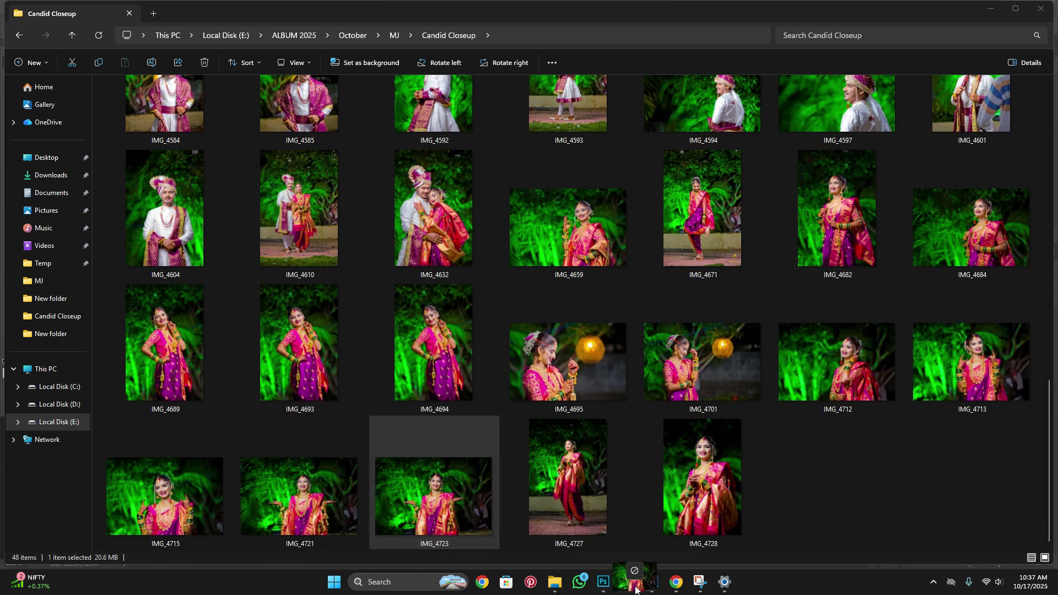
pyautogui.click(603, 582)
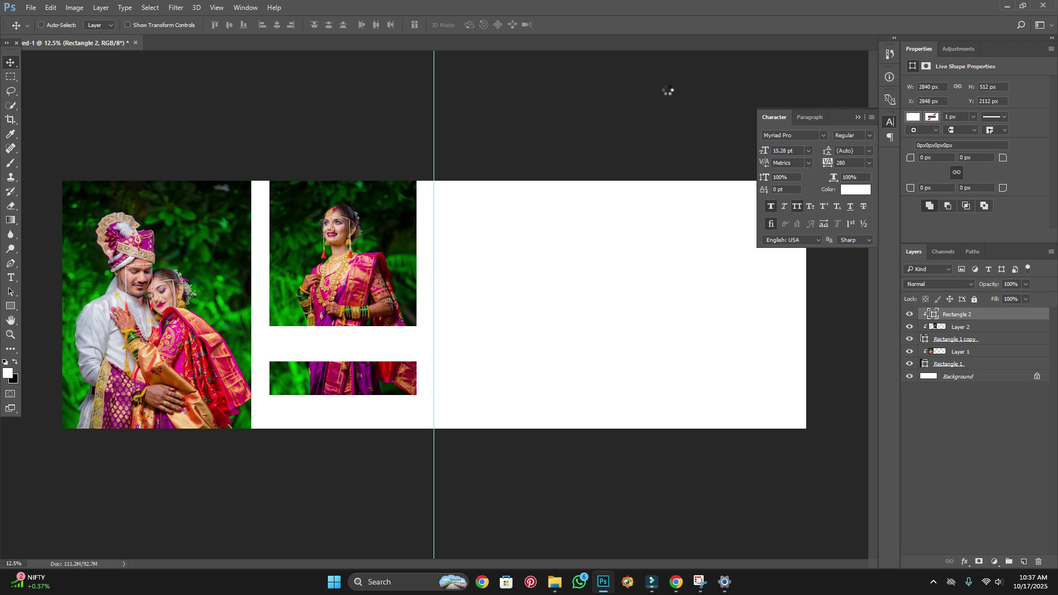
# Paste IMG_4723 into the layout and clip it to the white strip, then delete it again.
pyautogui.hotkey('ctrl', 'w')
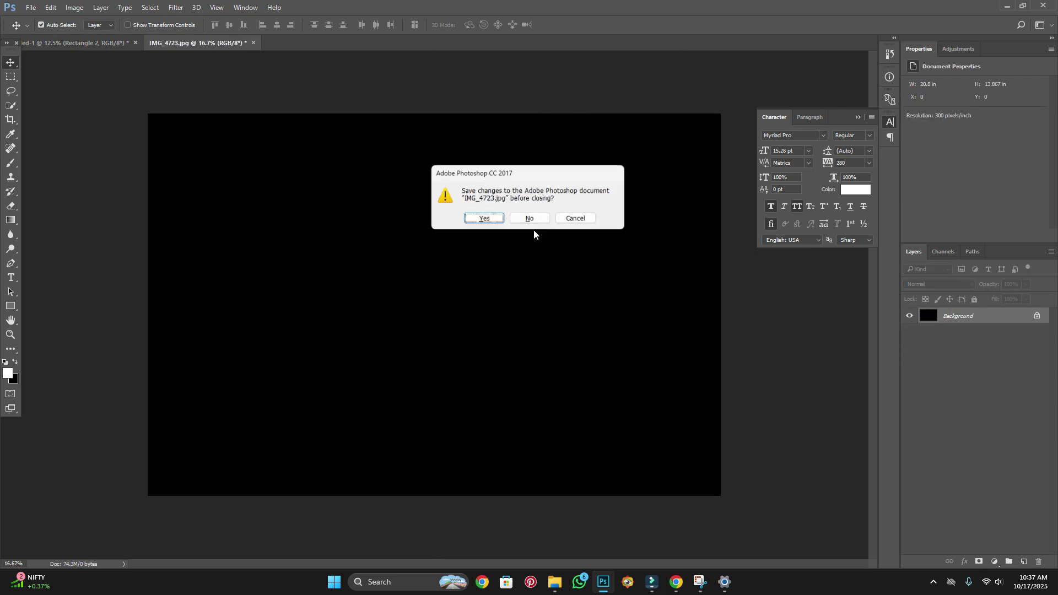
pyautogui.click(531, 220)
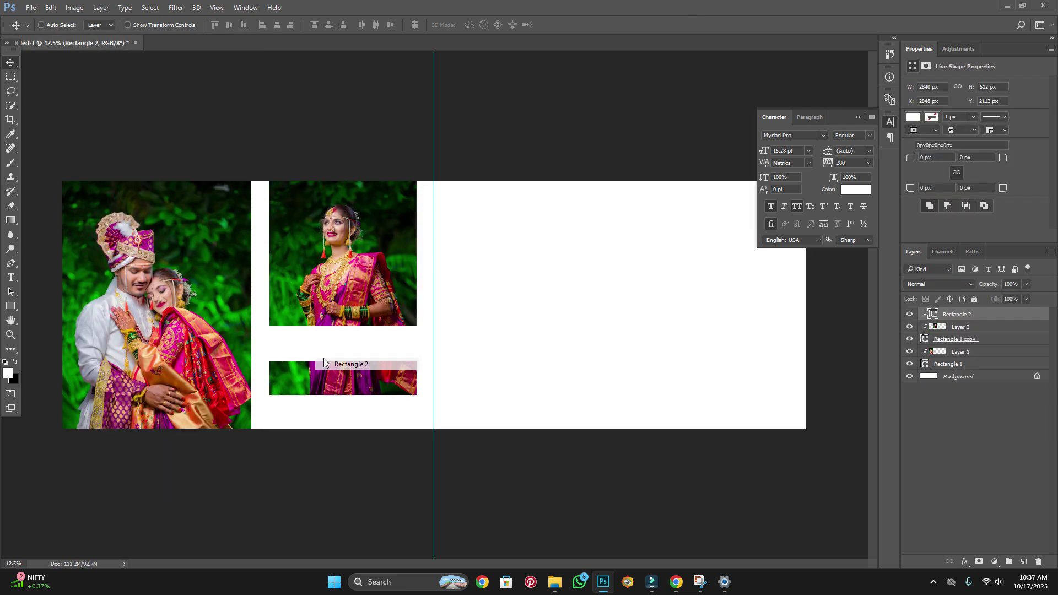
pyautogui.hotkey('ctrl', 'v')
pyautogui.moveTo(478, 354); pyautogui.dragTo(401, 345)
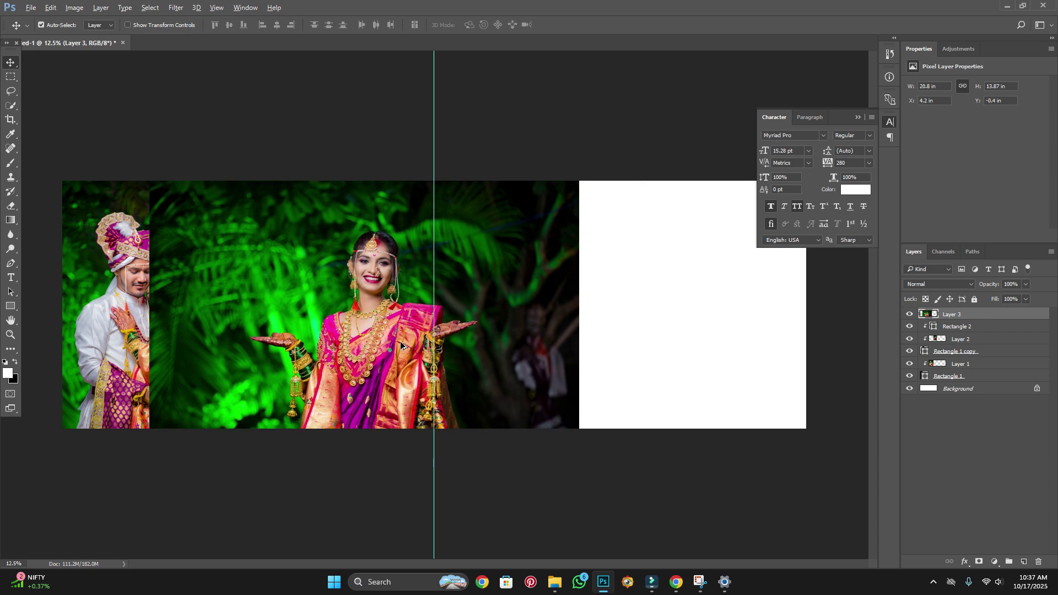
pyautogui.hotkey('ctrl', 'alt', 'g')
pyautogui.hotkey('ctrl', 't')
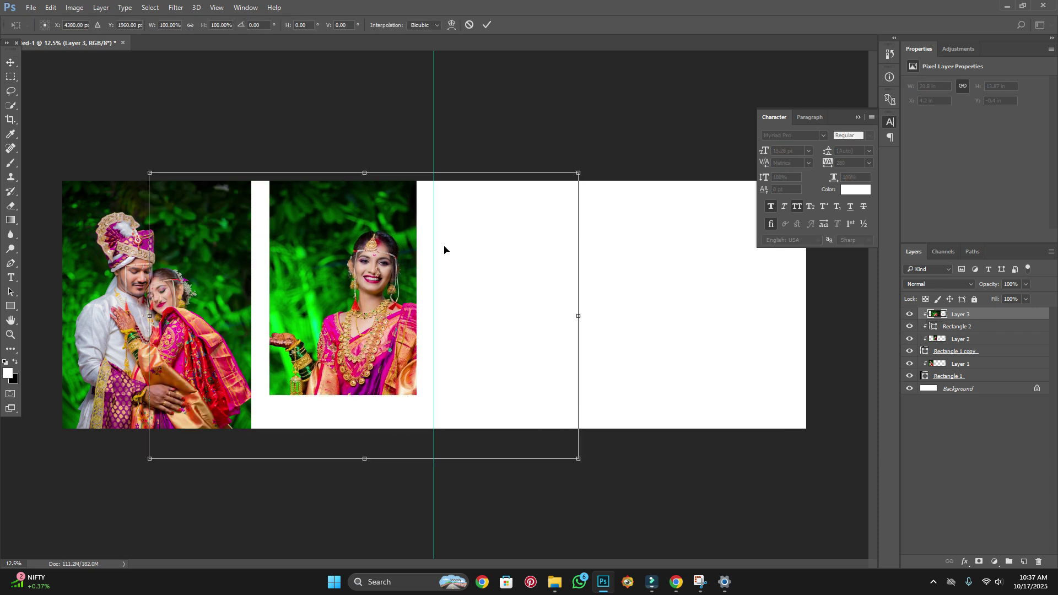
pyautogui.press('Return')
pyautogui.press('Delete')
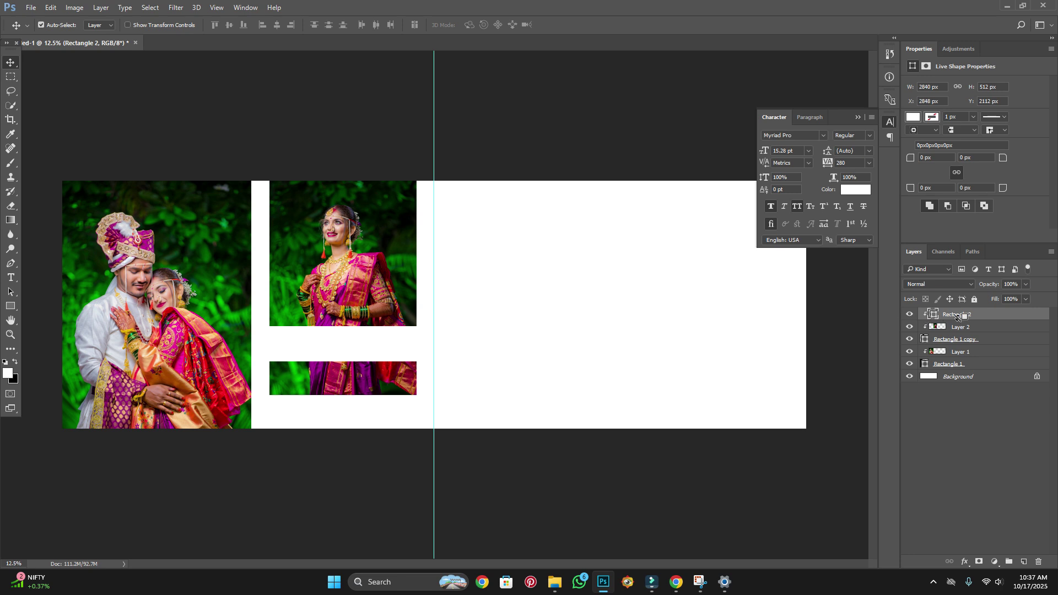
# Trim both ends of the white strip to match the photo's width.
pyautogui.hotkey('ctrl', 't')
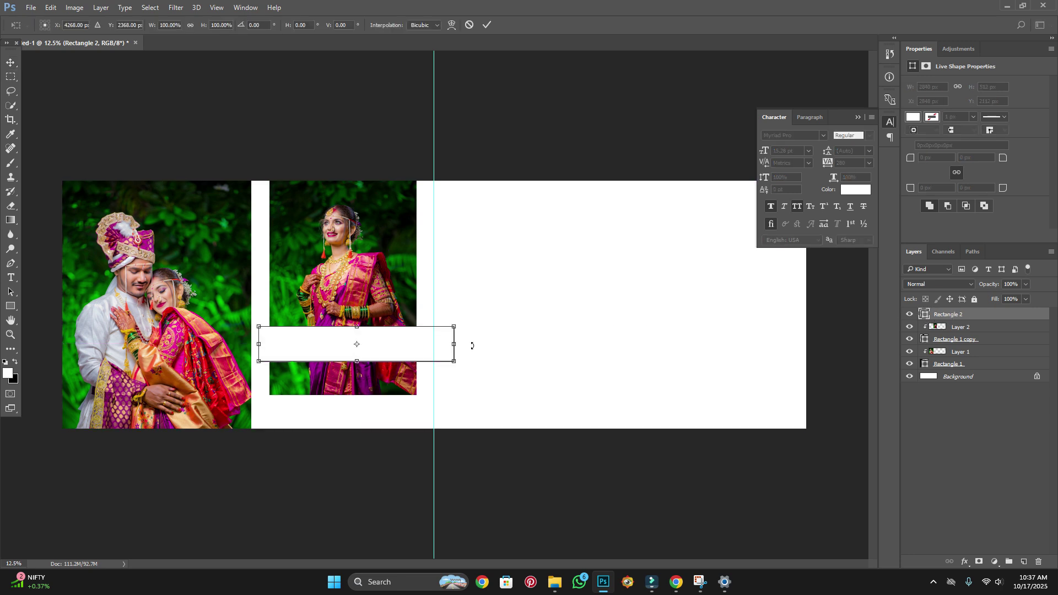
pyautogui.moveTo(452, 345); pyautogui.dragTo(414, 350)
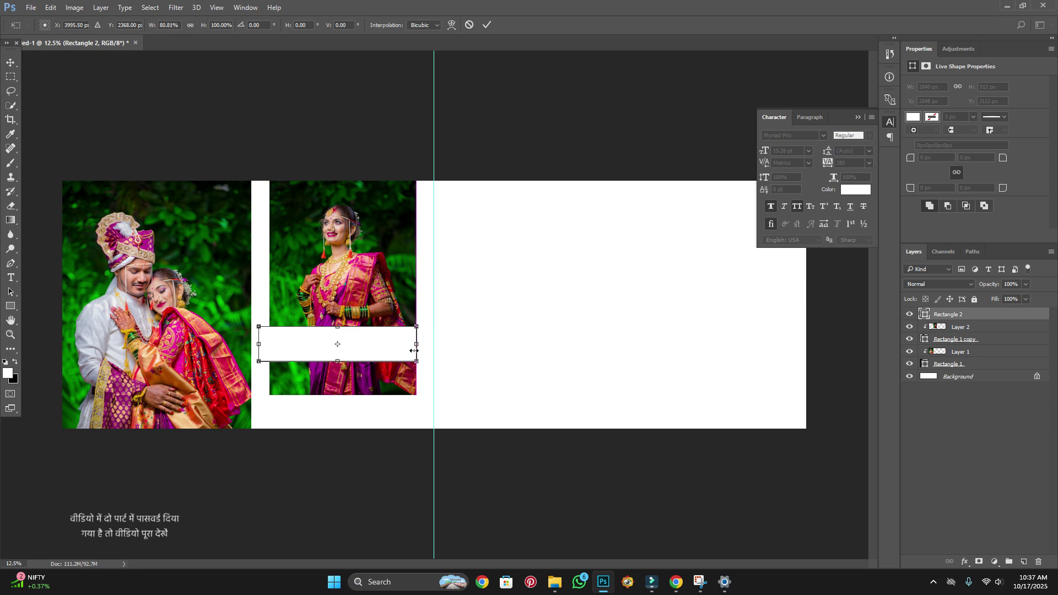
pyautogui.moveTo(258, 345); pyautogui.dragTo(269, 346)
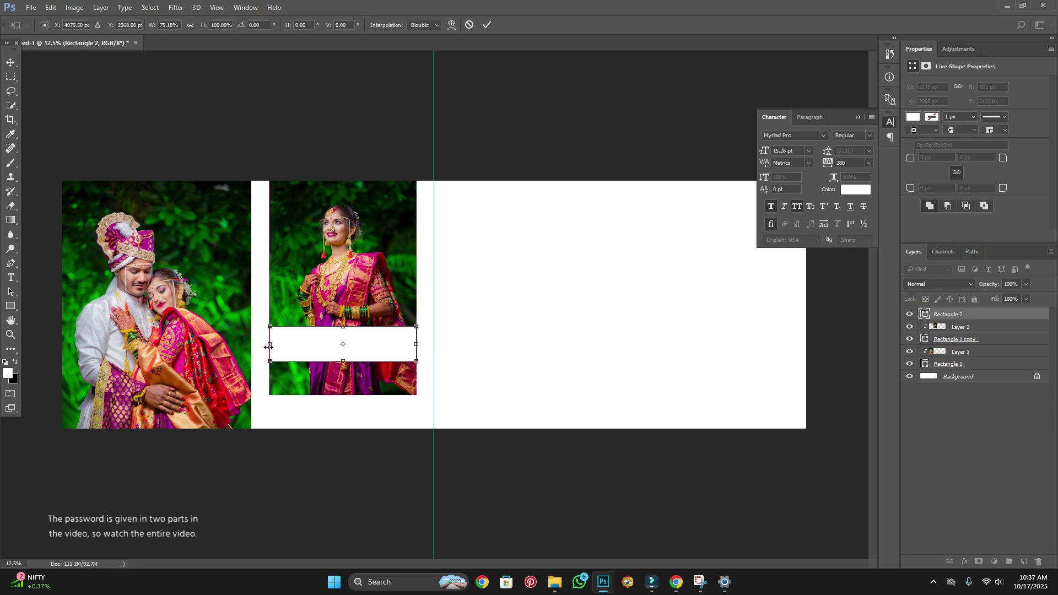
pyautogui.press('Return')
# Paste IMG_4723 again, scale it to about 63% and move it down within the strip.
pyautogui.hotkey('ctrl', 'v')
pyautogui.moveTo(540, 348)
pyautogui.mouseDown()
pyautogui.moveTo(450, 347)
pyautogui.moveTo(407, 333)
pyautogui.moveTo(415, 328)
pyautogui.mouseUp()
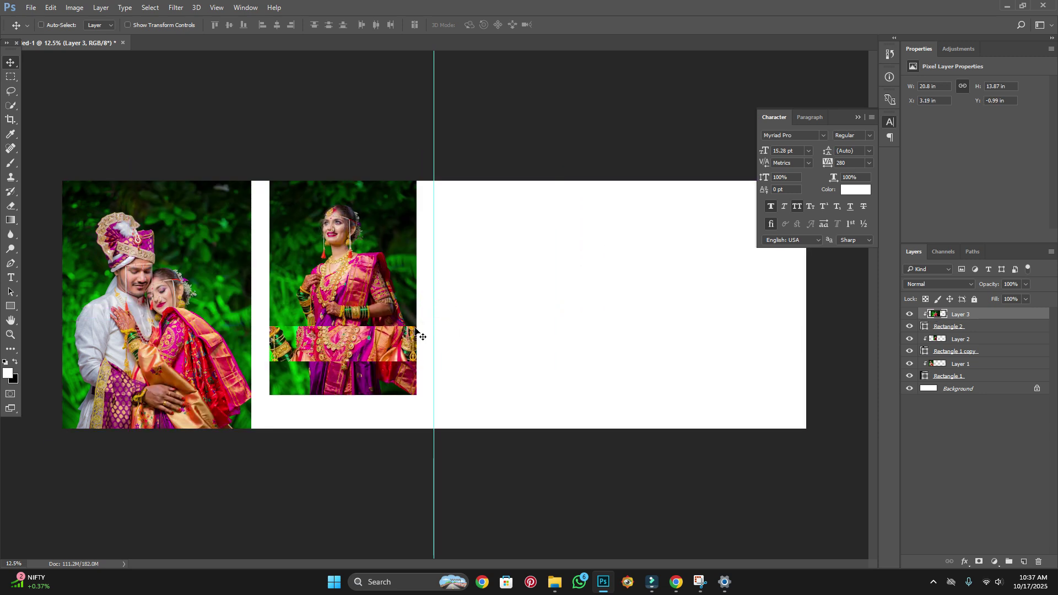
pyautogui.hotkey('ctrl', 't')
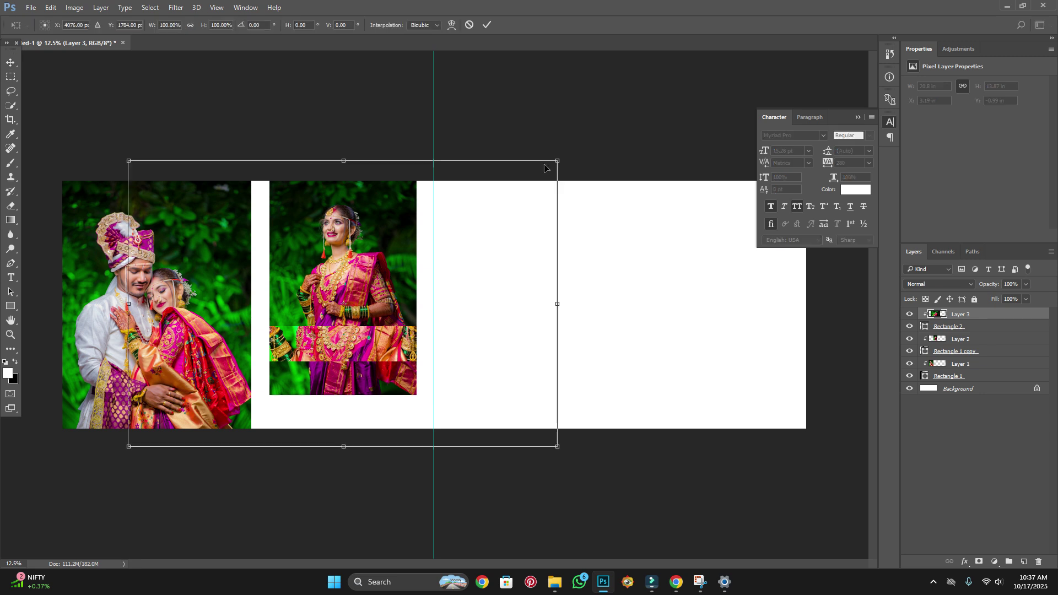
pyautogui.moveTo(558, 159); pyautogui.dragTo(479, 214)
pyautogui.moveTo(395, 326); pyautogui.dragTo(394, 347)
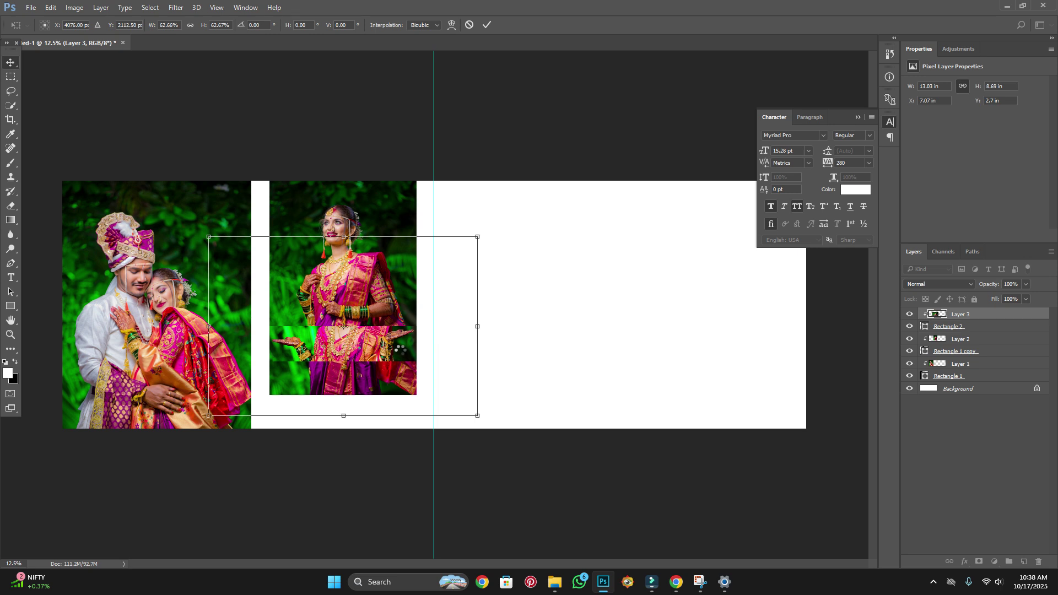
pyautogui.press('Return')
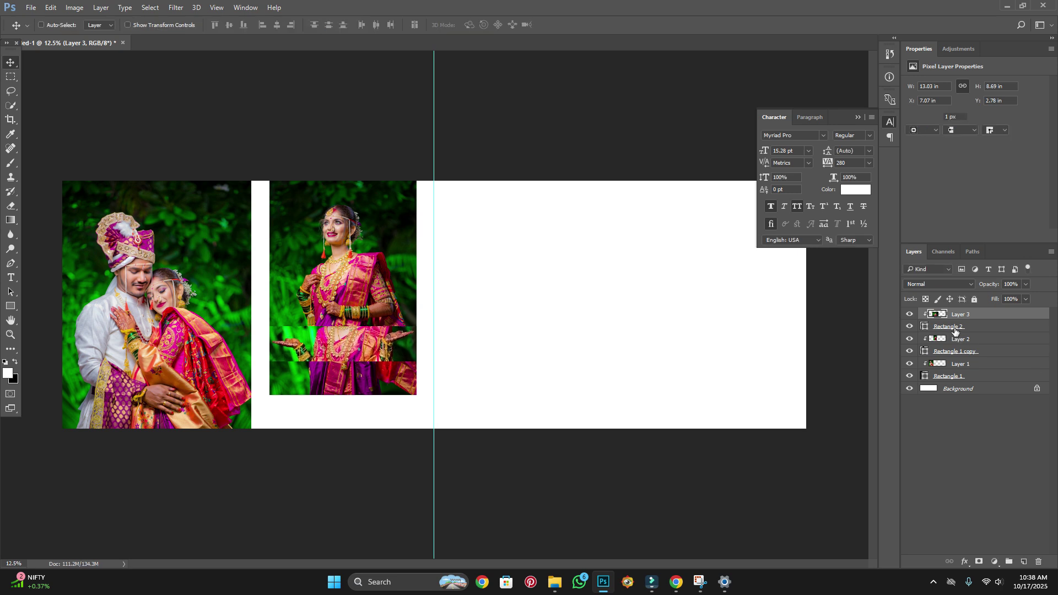
# Fill the strip rectangle with 000000 and raise Layer 3's opacity to about 43%.
pyautogui.doubleClick(925, 326)
pyautogui.write('000000')
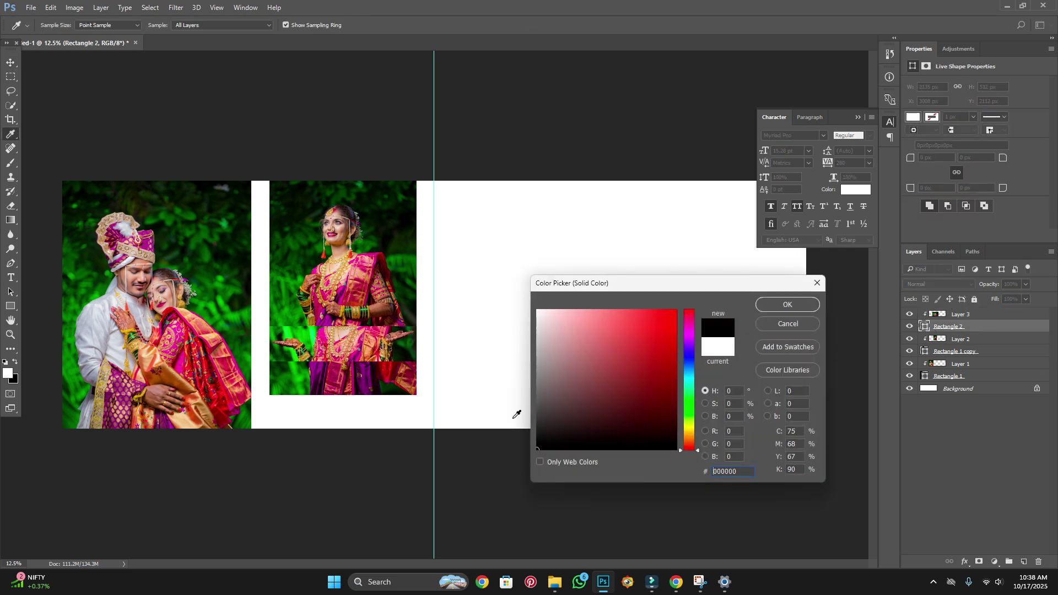
pyautogui.click(788, 305)
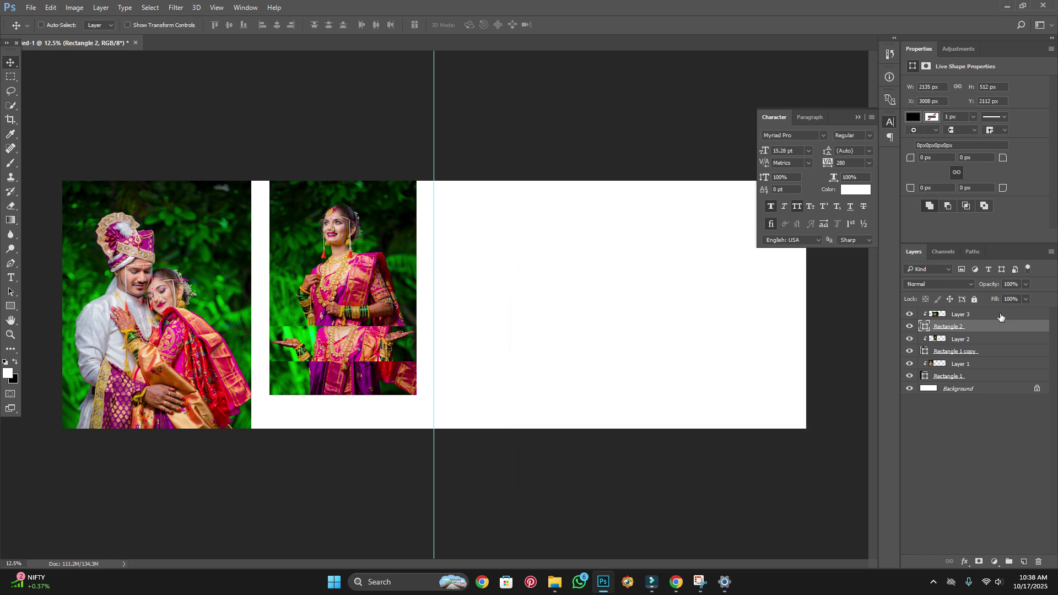
pyautogui.click(1001, 315)
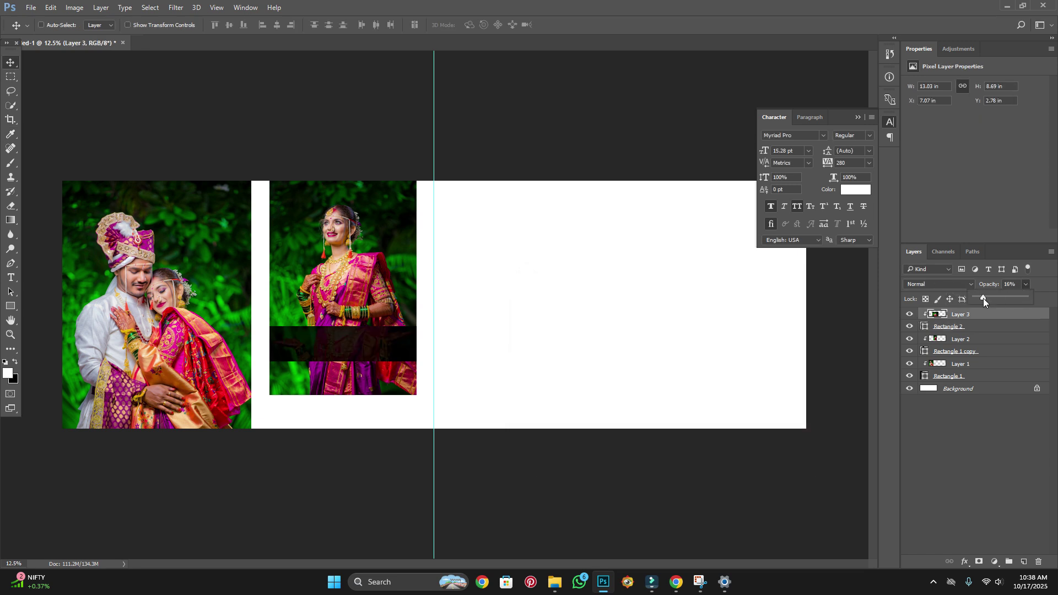
pyautogui.moveTo(994, 299); pyautogui.dragTo(997, 297)
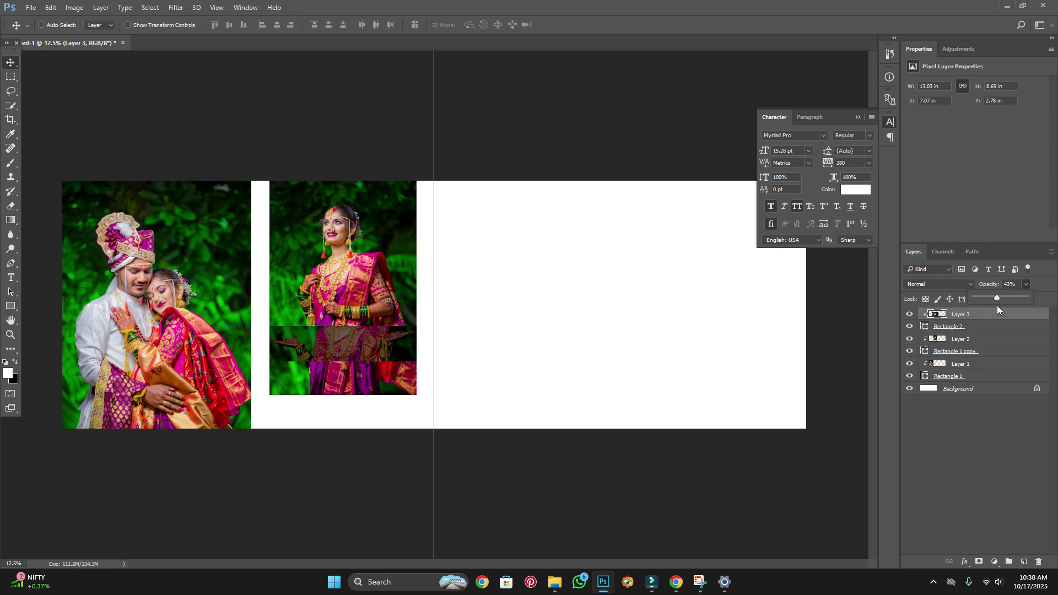
# Change Rectangle 2's fill to white and reselect the Layer 3 photo strip.
pyautogui.doubleClick(925, 326)
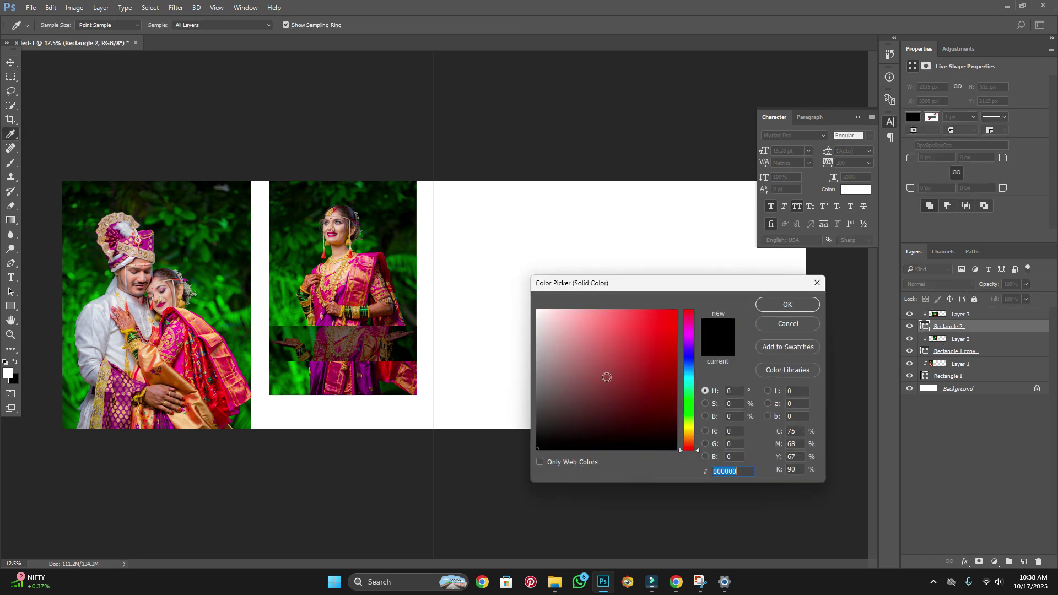
pyautogui.moveTo(607, 377); pyautogui.dragTo(539, 311)
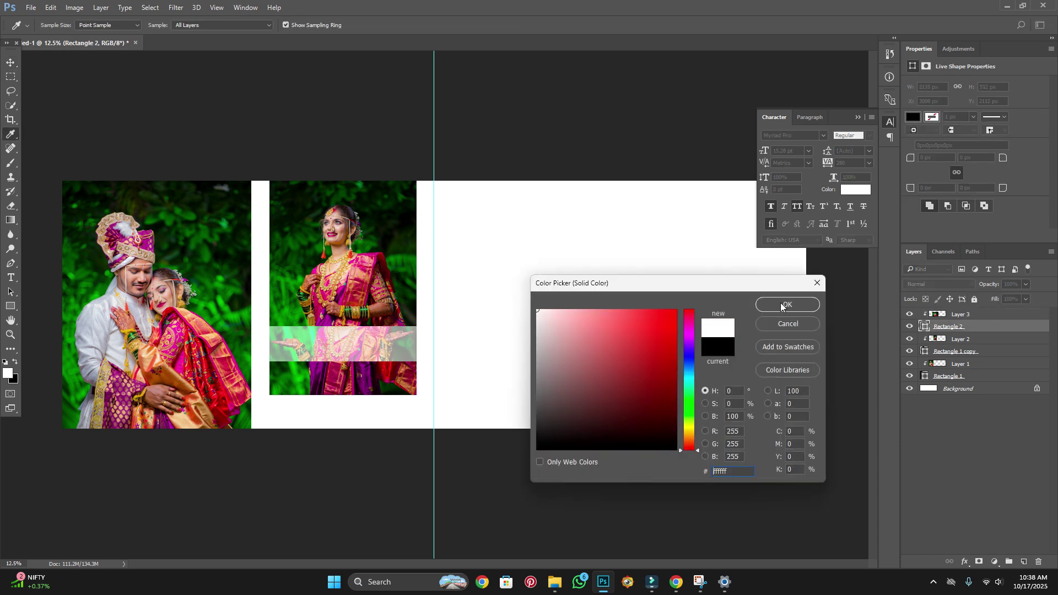
pyautogui.click(782, 305)
pyautogui.rightClick(335, 335)
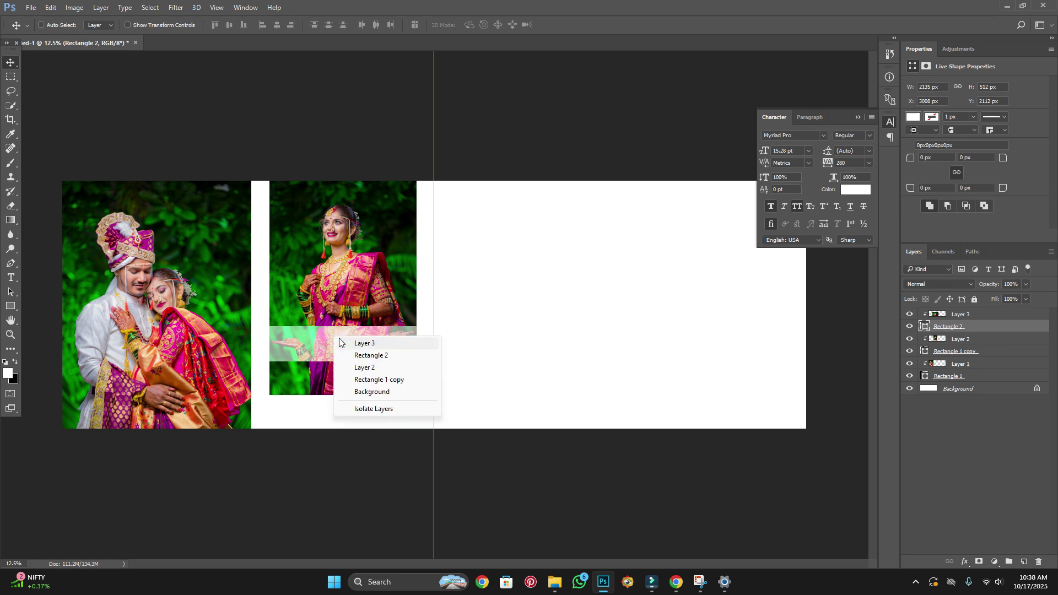
pyautogui.click(348, 344)
pyautogui.click(168, 6)
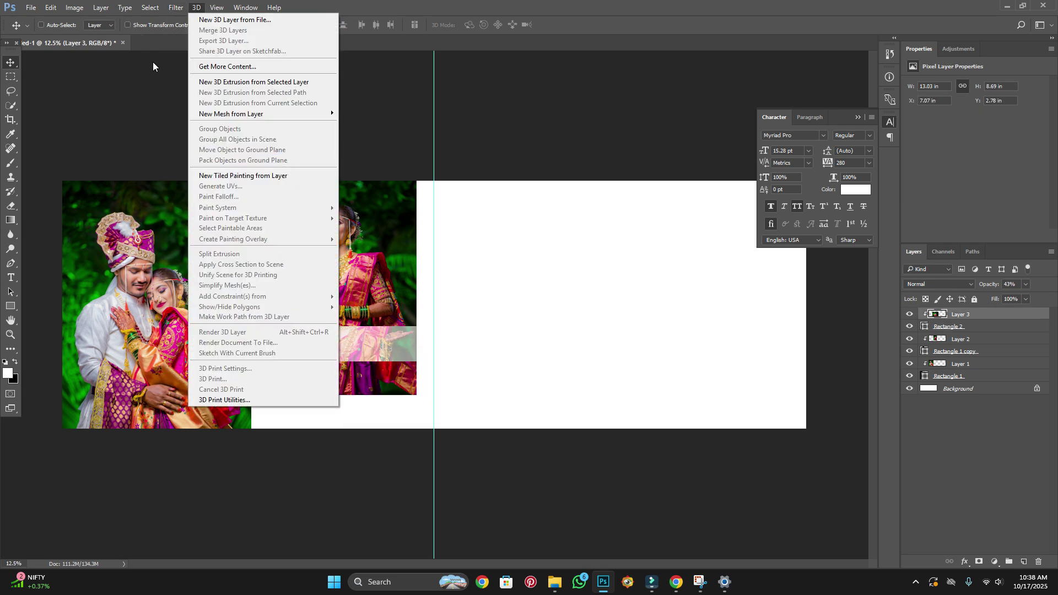
pyautogui.moveTo(181, 129)
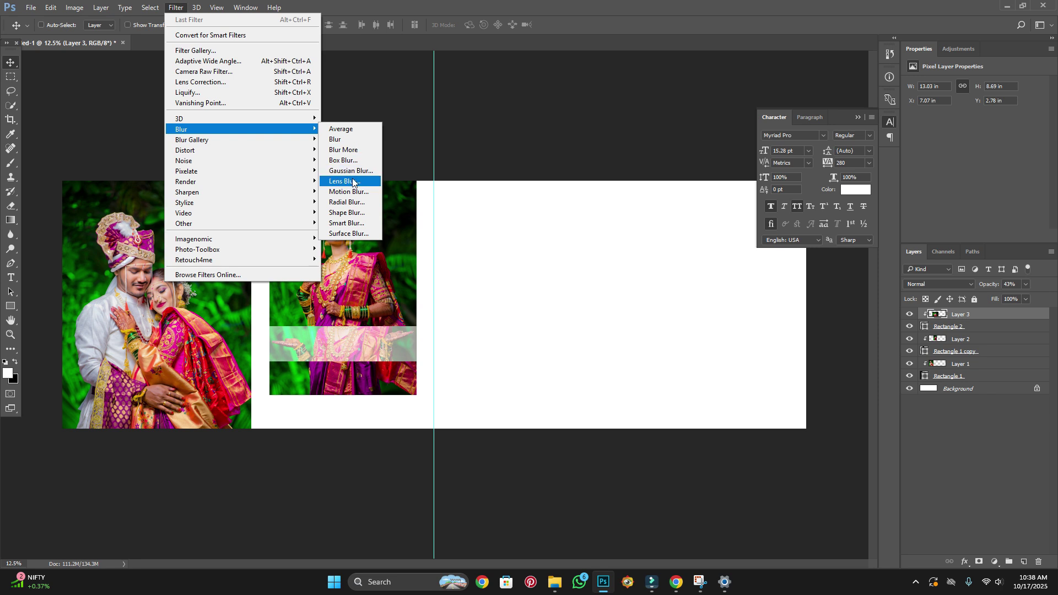
# Soften the translucent bride strip (Layer 3) with a 10-pixel Gaussian Blur.
pyautogui.click(352, 172)
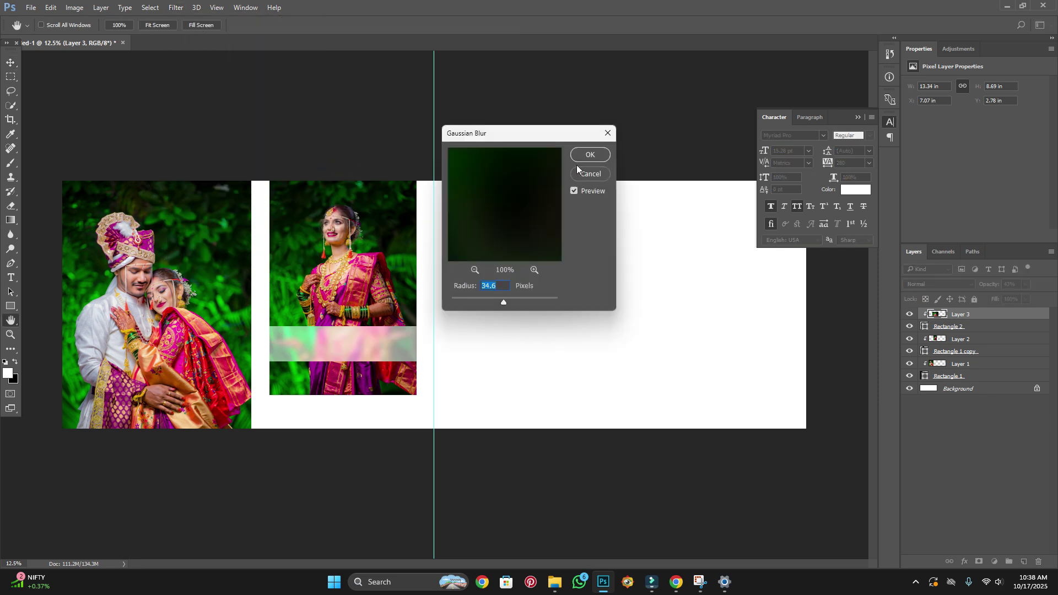
pyautogui.click(486, 302)
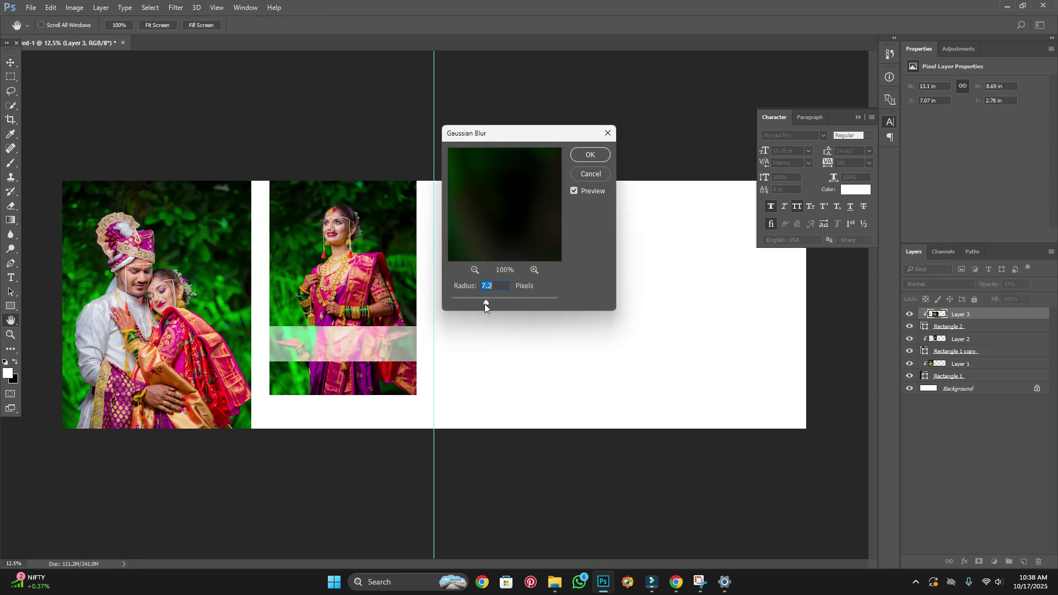
pyautogui.click(597, 155)
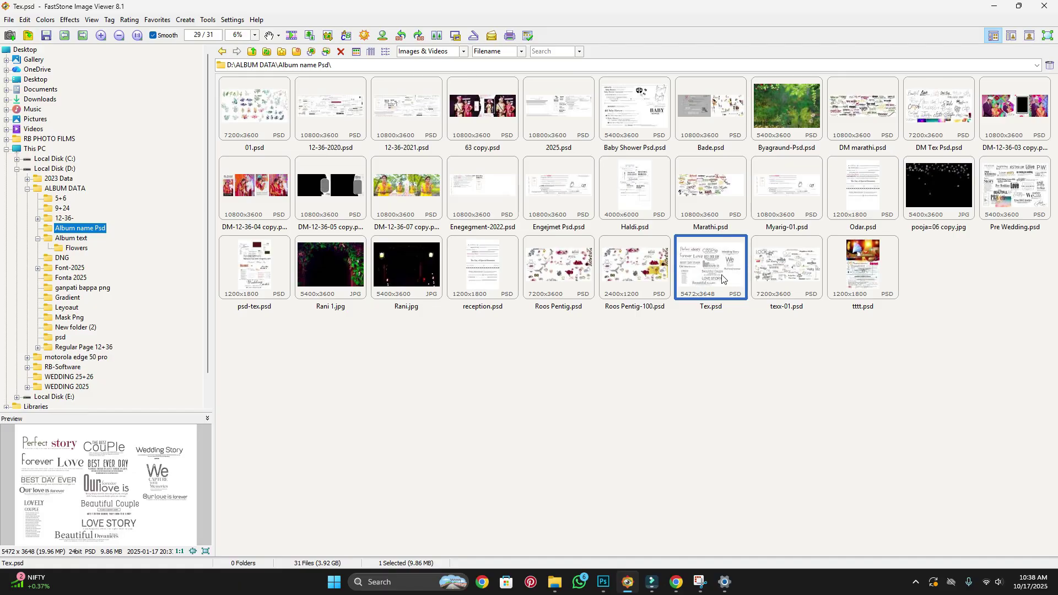
# Open Tex.psd, dismiss the missing-fonts warning, and bring the LOVE STORY group across.
pyautogui.moveTo(701, 283)
pyautogui.mouseDown()
pyautogui.moveTo(654, 588)
pyautogui.moveTo(728, 3)
pyautogui.mouseUp()
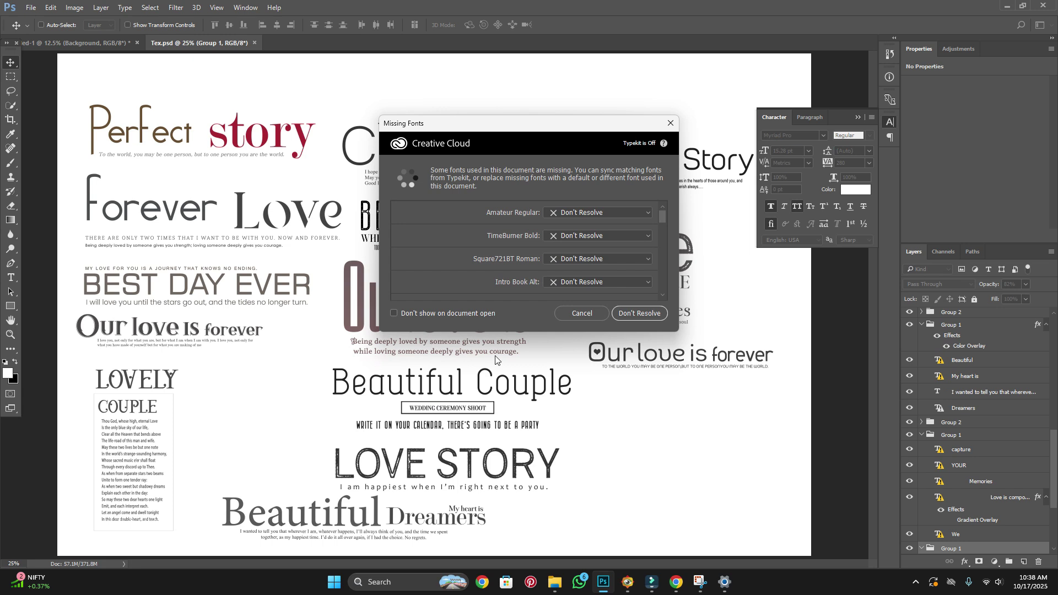
pyautogui.click(578, 313)
pyautogui.moveTo(438, 482)
pyautogui.mouseDown()
pyautogui.moveTo(101, 50)
pyautogui.moveTo(338, 336)
pyautogui.moveTo(545, 346)
pyautogui.mouseUp()
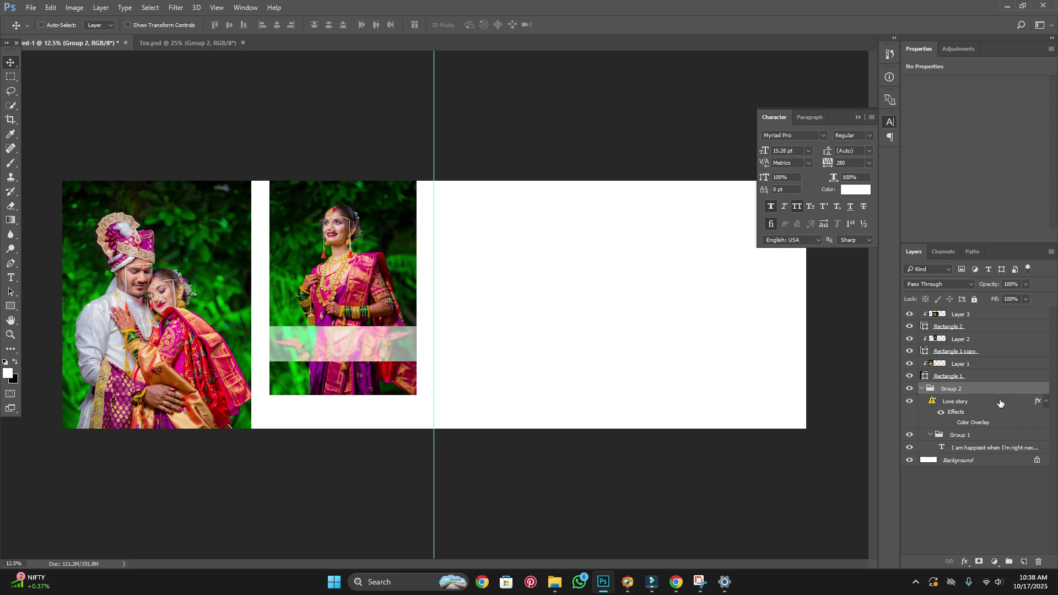
# Delete the misplaced copy and drop the LOVE STORY group onto the album page again.
pyautogui.press('Delete')
pyautogui.click(952, 314)
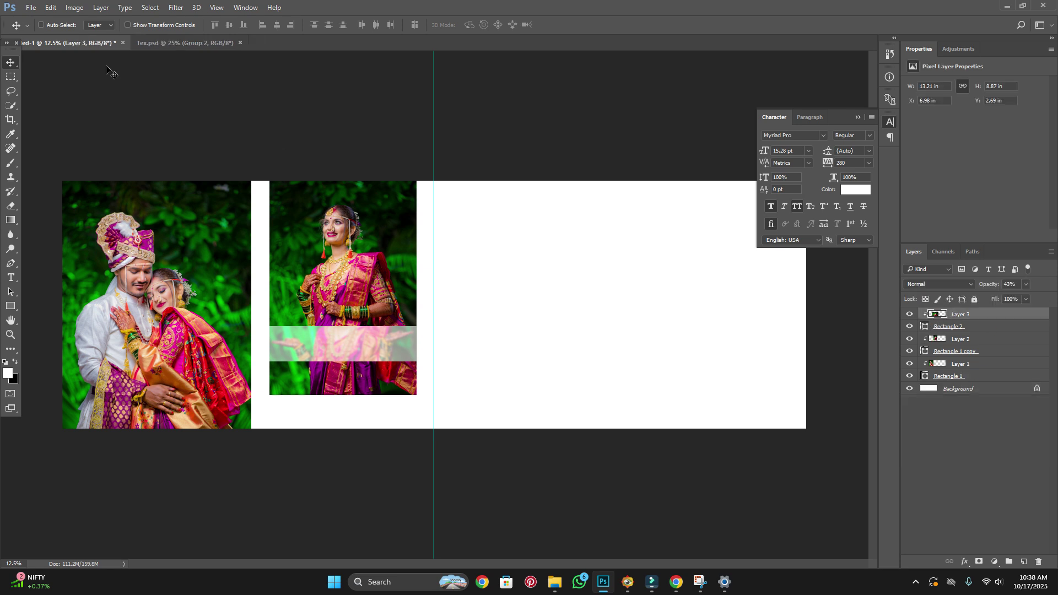
pyautogui.click(177, 38)
pyautogui.moveTo(447, 360); pyautogui.dragTo(60, 43)
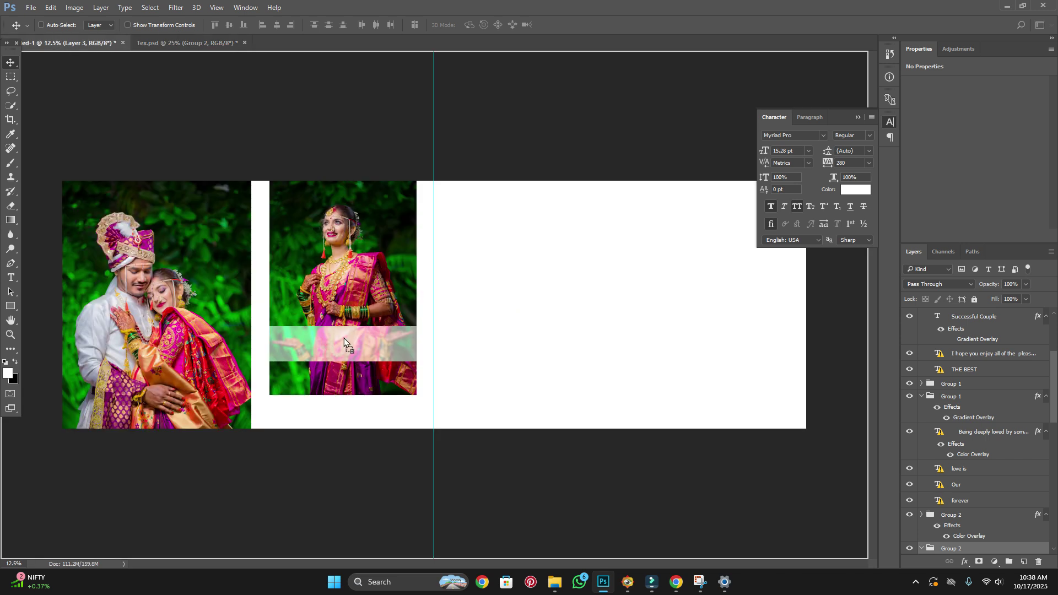
pyautogui.moveTo(59, 43); pyautogui.dragTo(354, 342)
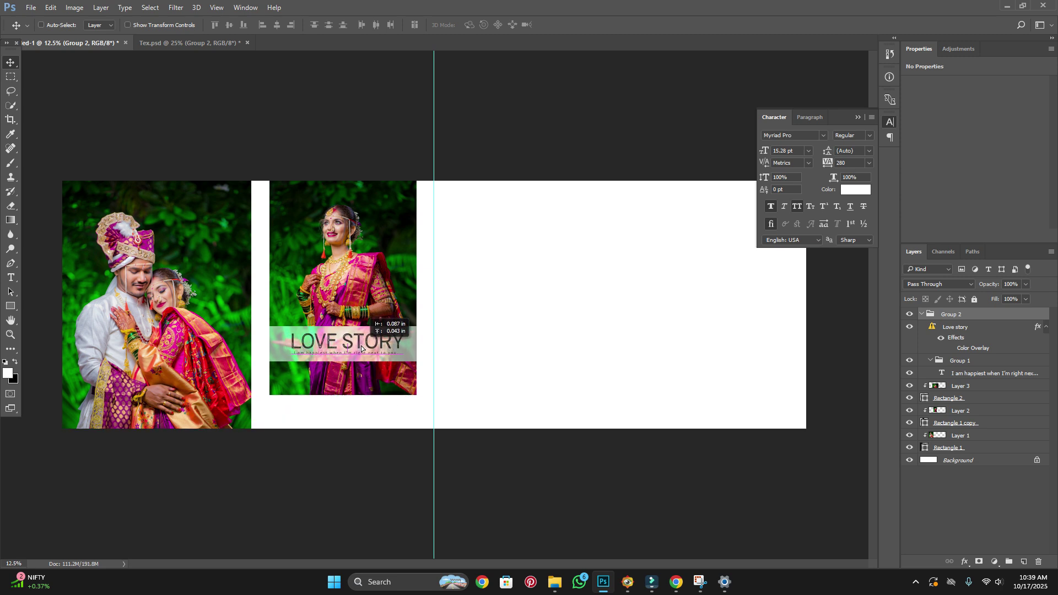
# Centre the LOVE STORY group on the band, keeping dark text after testing a Color Overlay.
pyautogui.moveTo(353, 345); pyautogui.dragTo(361, 348)
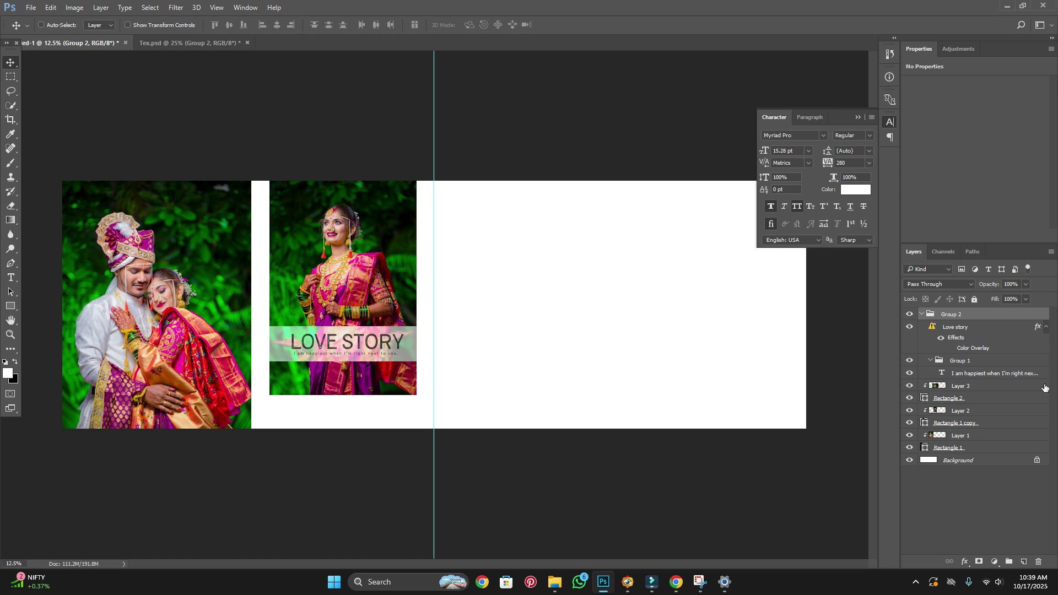
pyautogui.doubleClick(1010, 318)
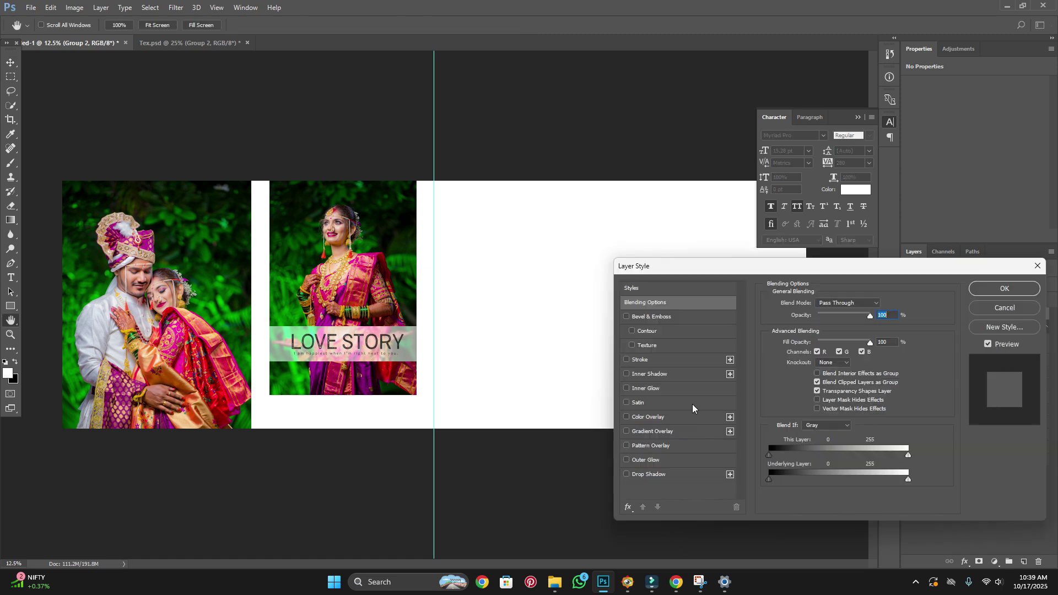
pyautogui.click(634, 420)
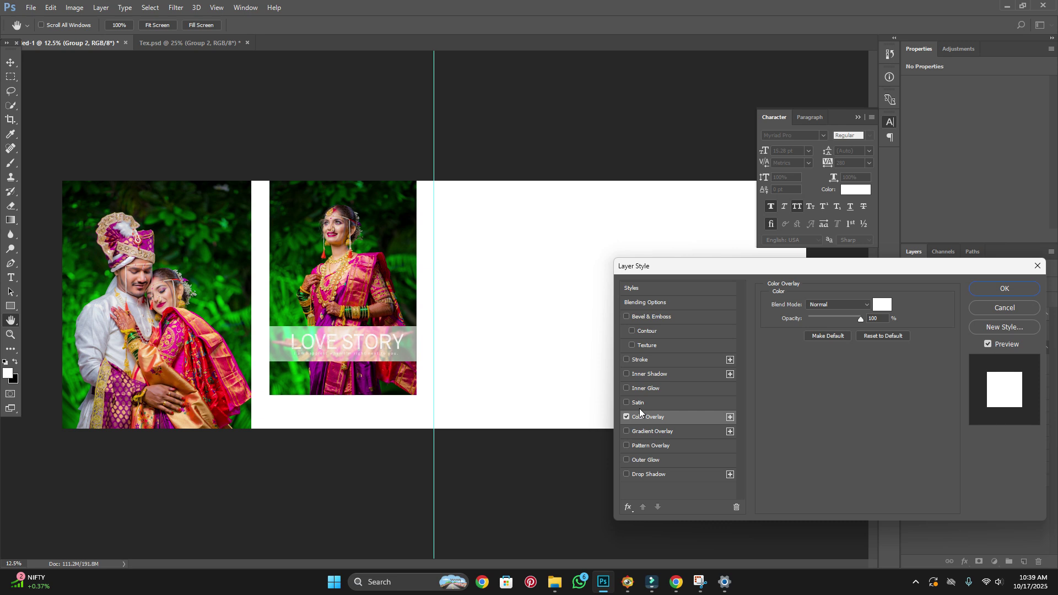
pyautogui.click(1027, 310)
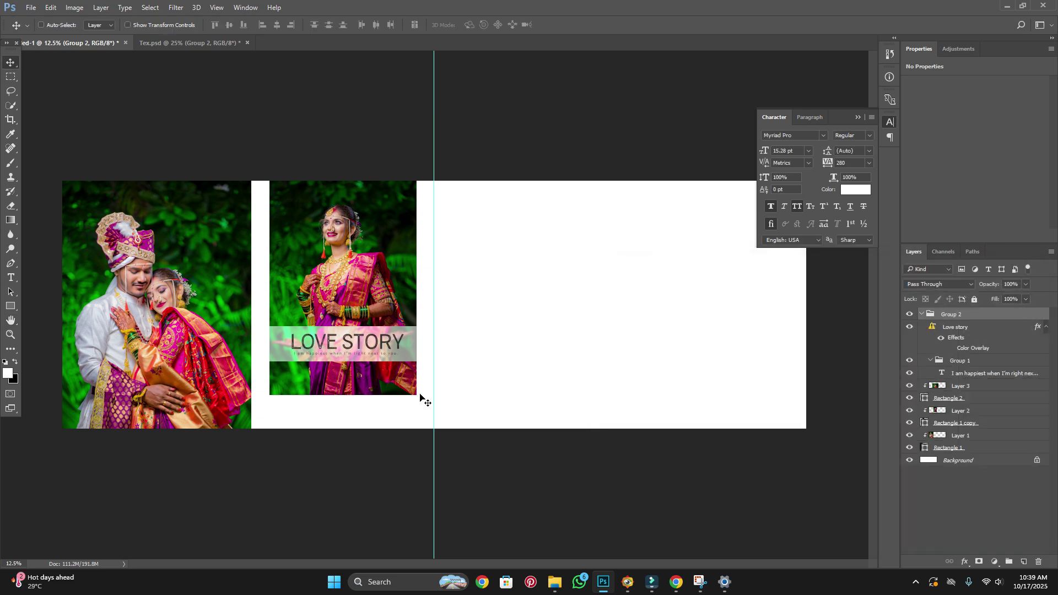
pyautogui.scroll(1, 420, 395)
pyautogui.moveTo(397, 421); pyautogui.dragTo(518, 351)
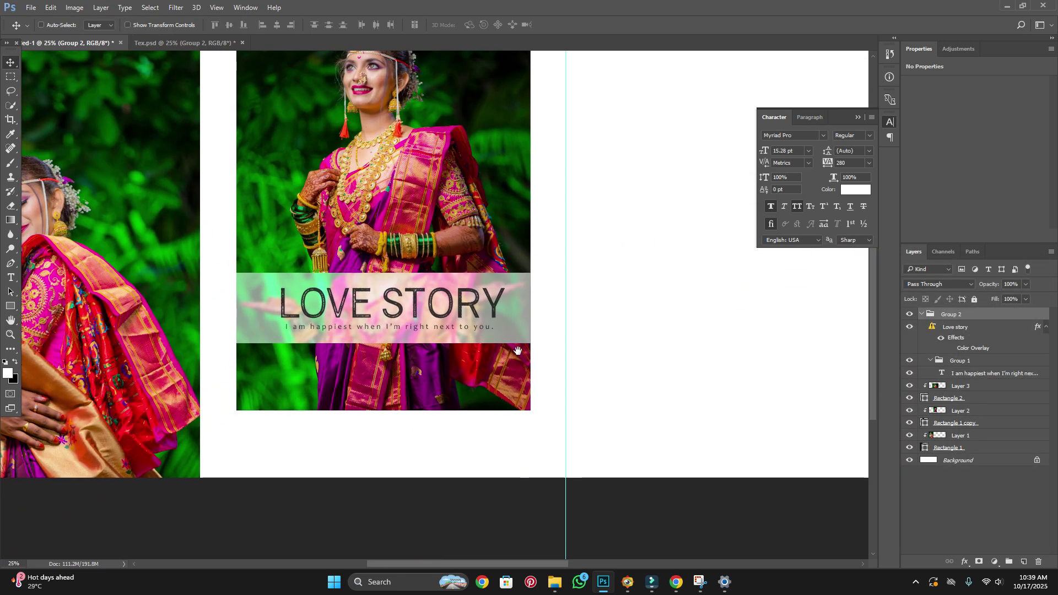
# Open the FLORAL artwork and drag its top floral Vector Smart Object into the album spread.
pyautogui.keyDown('ctrl'); pyautogui.click(409, 456); pyautogui.keyUp('ctrl')
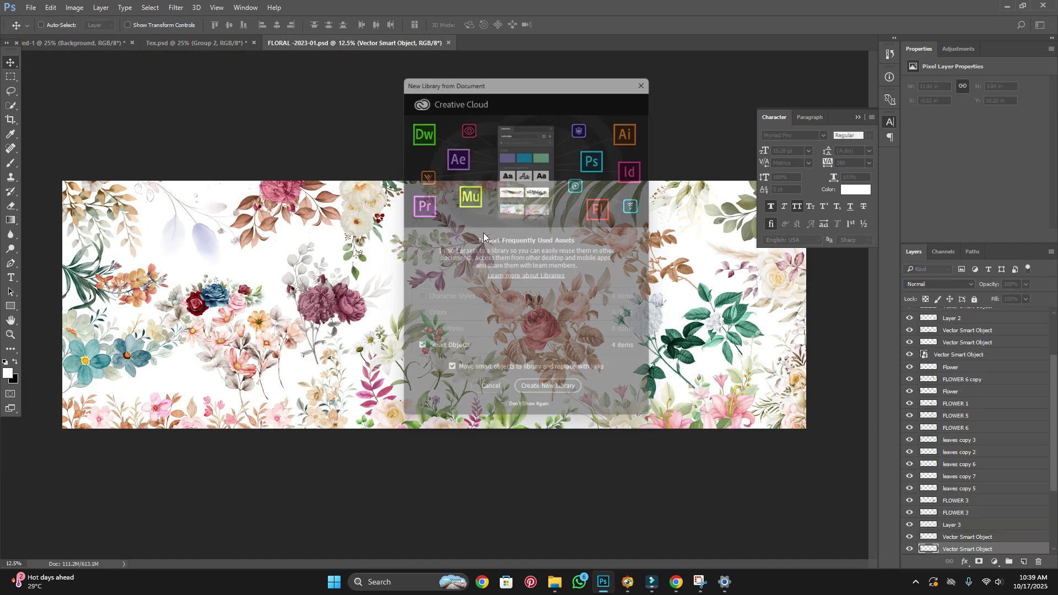
pyautogui.click(495, 399)
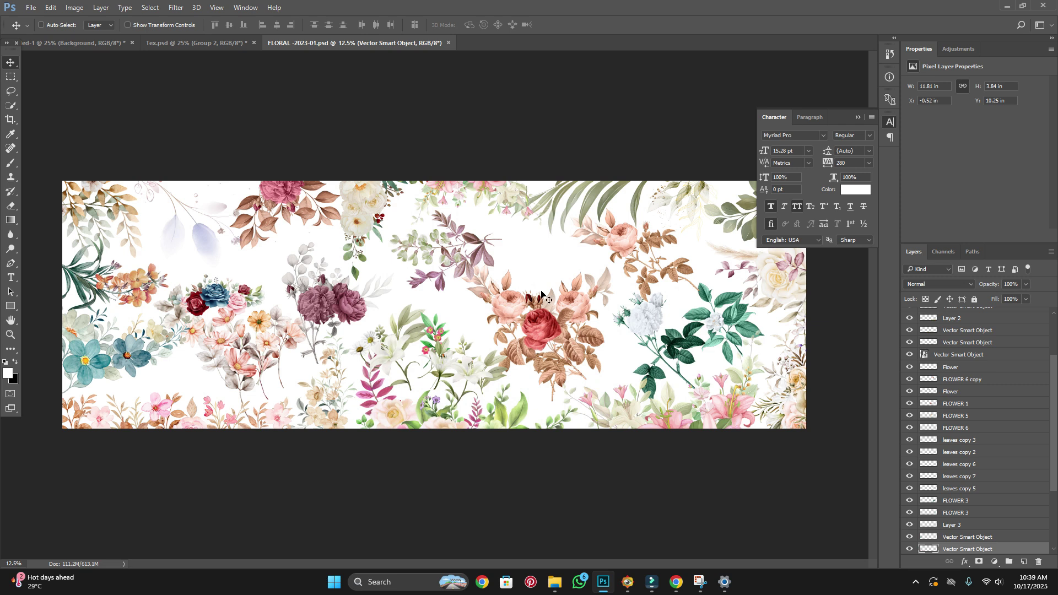
pyautogui.rightClick(505, 199)
pyautogui.click(553, 202)
pyautogui.moveTo(551, 204); pyautogui.dragTo(171, 44)
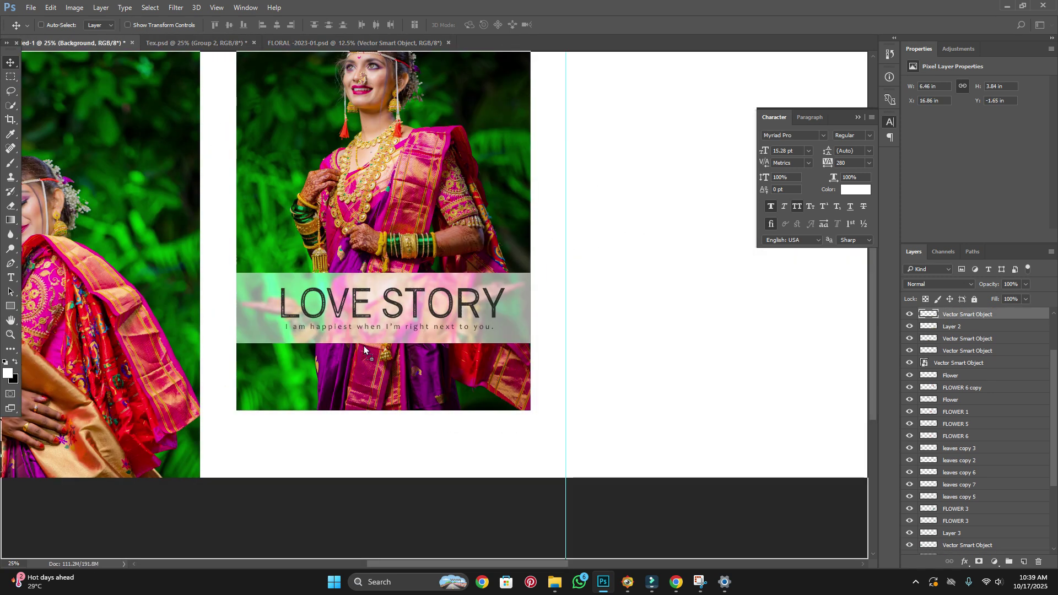
pyautogui.moveTo(171, 44)
pyautogui.mouseDown()
pyautogui.moveTo(379, 464)
pyautogui.moveTo(380, 451)
pyautogui.mouseUp()
# Rotate the floral layer about 180°, enlarge it to ~113% and set it along the page bottom.
pyautogui.hotkey('ctrl', 't')
pyautogui.moveTo(490, 328)
pyautogui.mouseDown()
pyautogui.moveTo(251, 459)
pyautogui.moveTo(262, 475)
pyautogui.mouseUp()
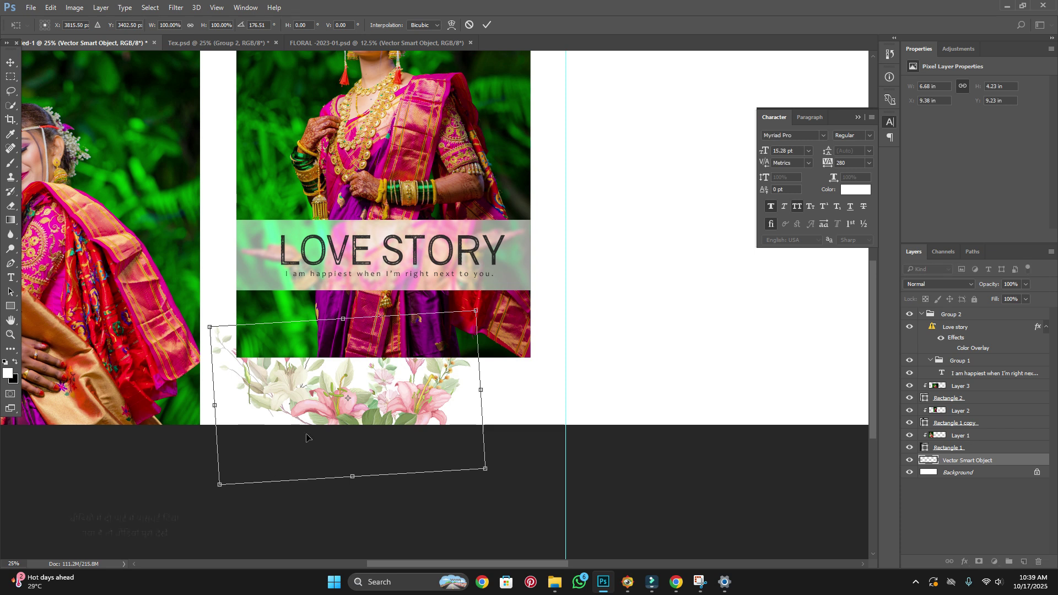
pyautogui.moveTo(369, 385); pyautogui.dragTo(375, 423)
pyautogui.moveTo(478, 361)
pyautogui.mouseDown()
pyautogui.moveTo(516, 336)
pyautogui.moveTo(588, 323)
pyautogui.mouseUp()
pyautogui.moveTo(423, 423); pyautogui.dragTo(382, 437)
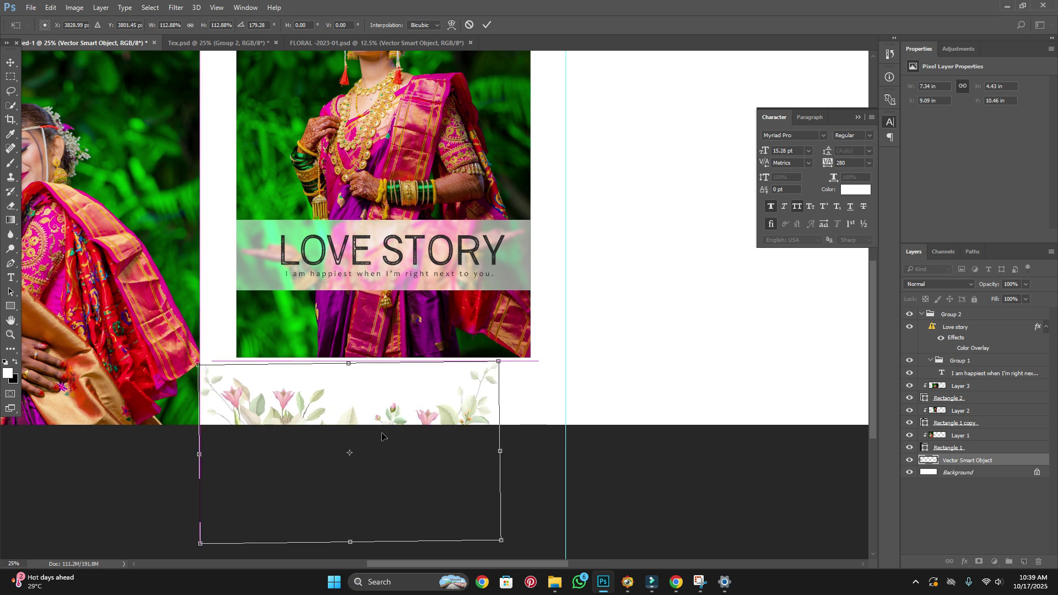
pyautogui.moveTo(529, 342); pyautogui.dragTo(548, 331)
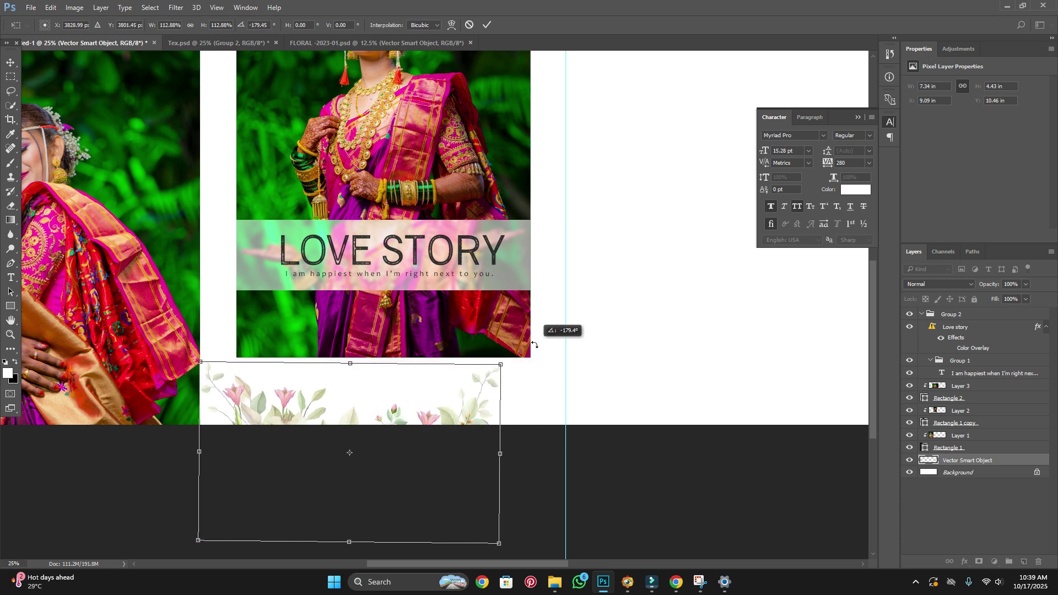
pyautogui.moveTo(402, 398)
pyautogui.mouseDown()
pyautogui.moveTo(455, 409)
pyautogui.moveTo(443, 400)
pyautogui.moveTo(668, 405)
pyautogui.moveTo(550, 424)
pyautogui.moveTo(427, 412)
pyautogui.moveTo(474, 388)
pyautogui.moveTo(504, 401)
pyautogui.mouseUp()
pyautogui.press('Return')
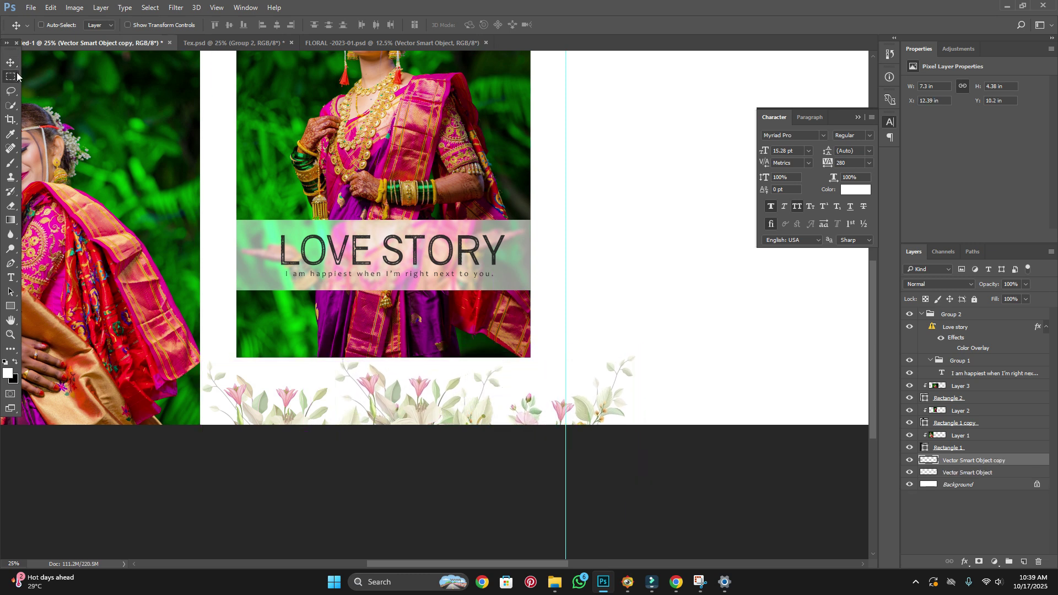
# Delete the flowers extending past the centre fold using a rectangular selection.
pyautogui.click(11, 77)
pyautogui.moveTo(483, 524); pyautogui.dragTo(473, 528)
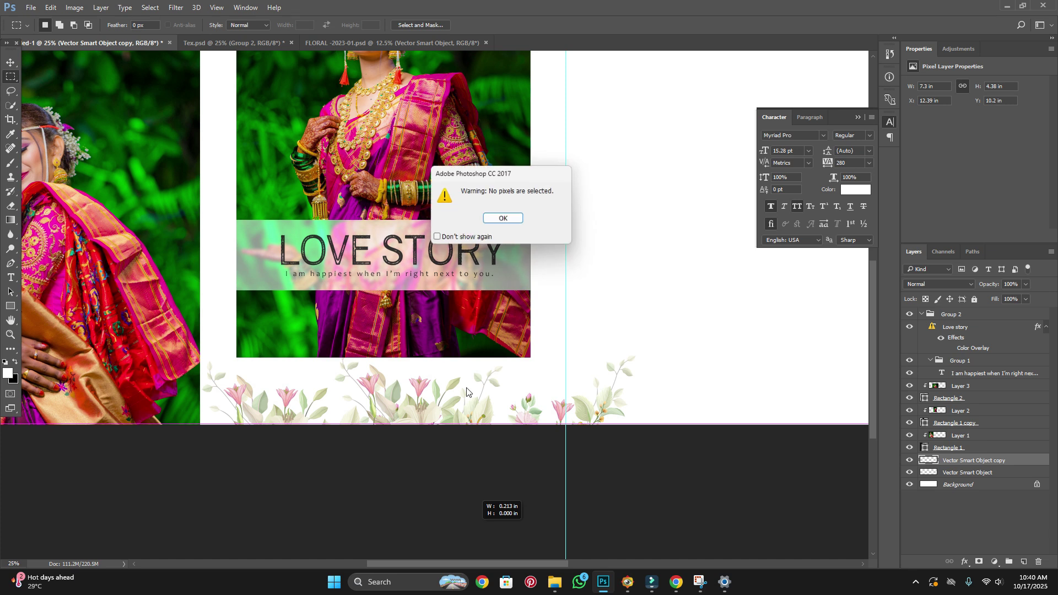
pyautogui.click(501, 218)
pyautogui.moveTo(303, 330); pyautogui.dragTo(448, 445)
pyautogui.moveTo(415, 390); pyautogui.dragTo(680, 406)
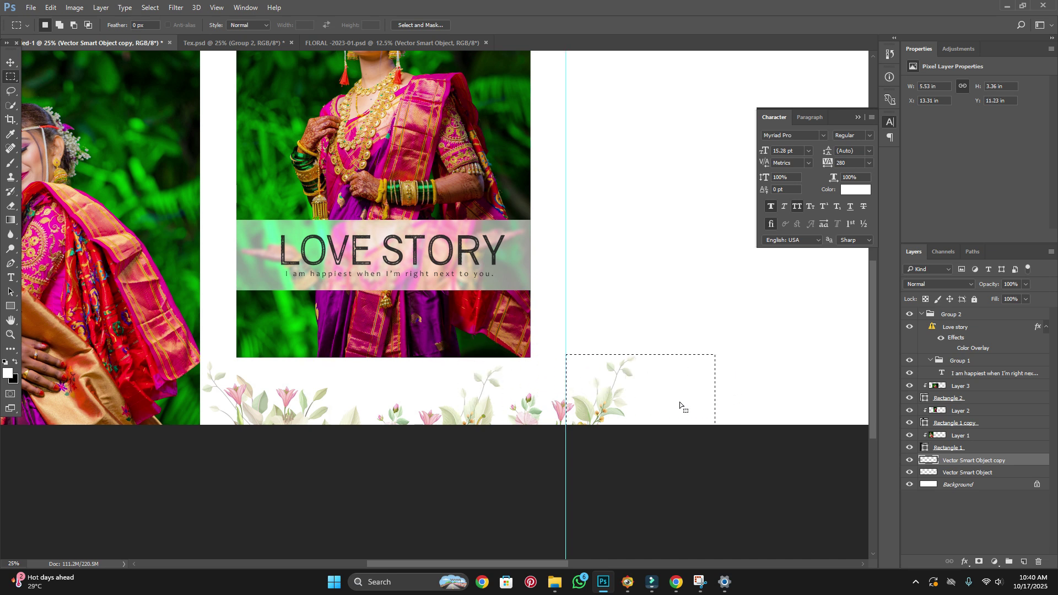
pyautogui.press('Delete')
pyautogui.hotkey('ctrl', 'd')
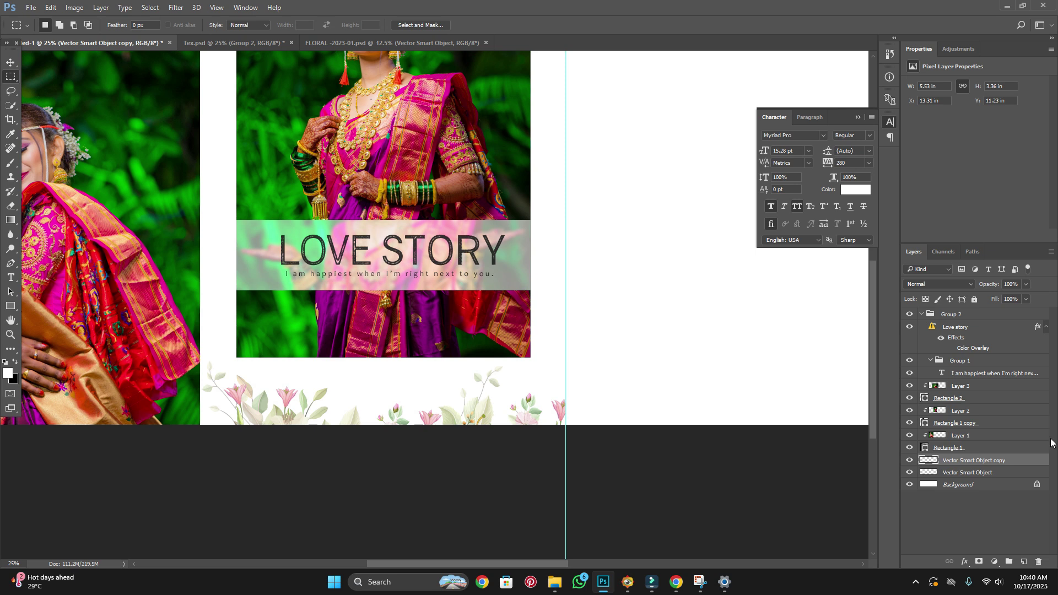
# Merge the two floral layers into one and set its opacity to 60%.
pyautogui.keyDown('shift'); pyautogui.click(963, 484); pyautogui.keyUp('shift')
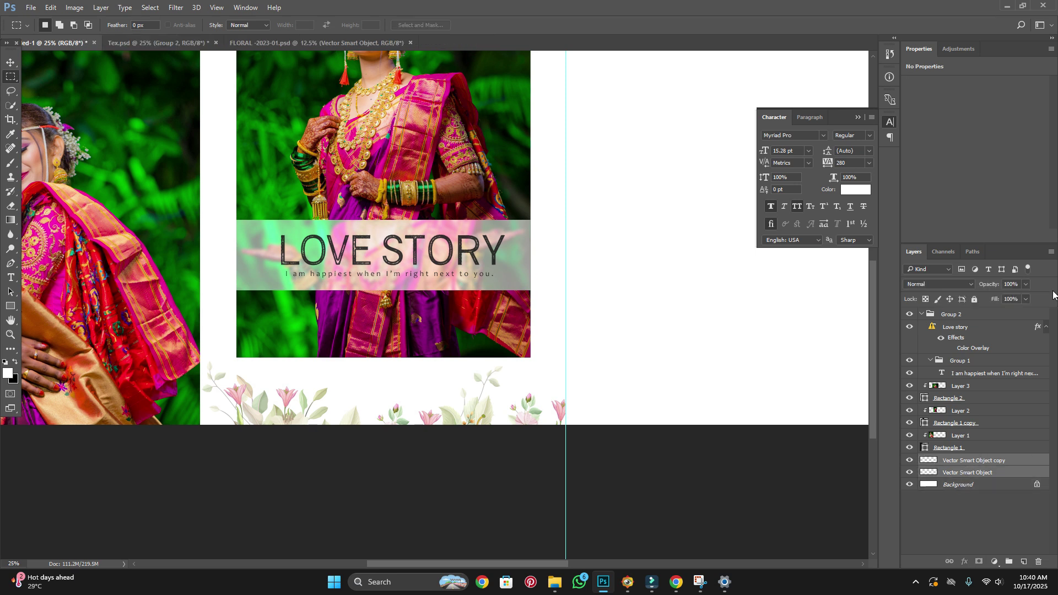
pyautogui.hotkey('ctrl', 'e')
pyautogui.click(1026, 285)
pyautogui.click(999, 298)
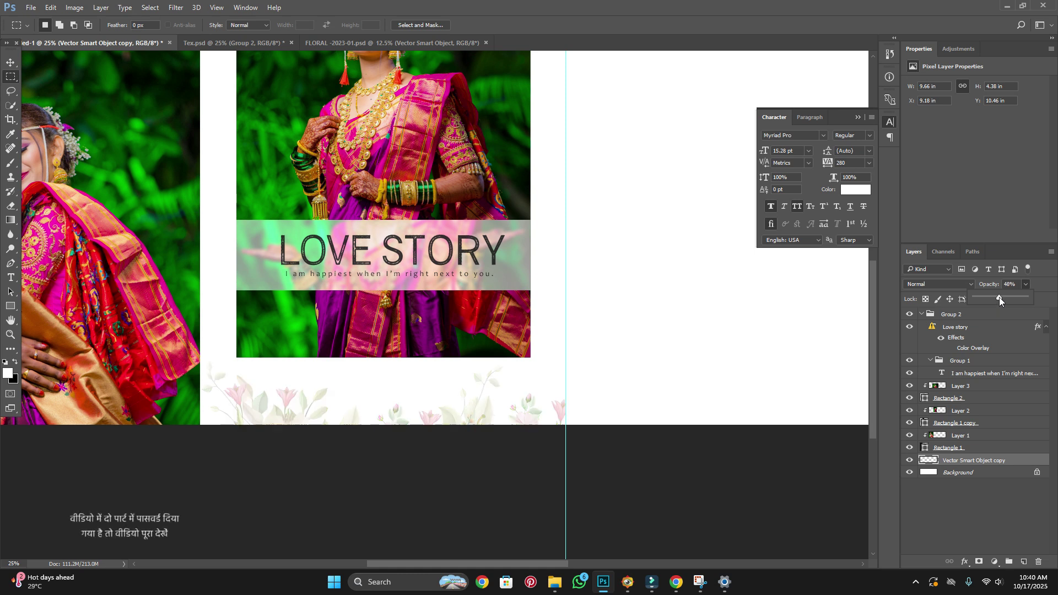
pyautogui.moveTo(1002, 296); pyautogui.dragTo(1005, 297)
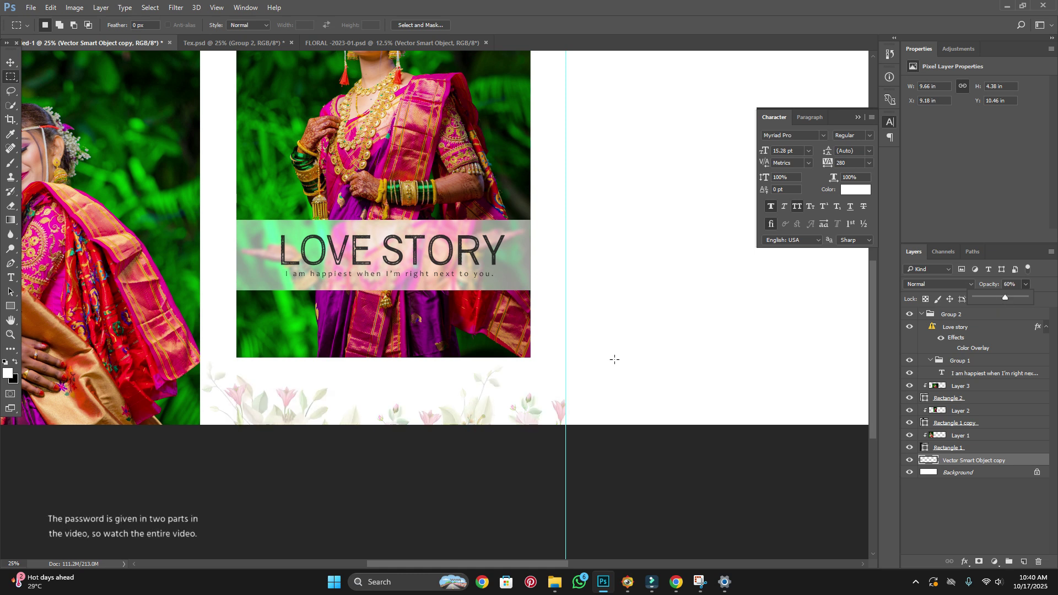
pyautogui.hotkey('ctrl', '-')
pyautogui.hotkey('ctrl', '-')
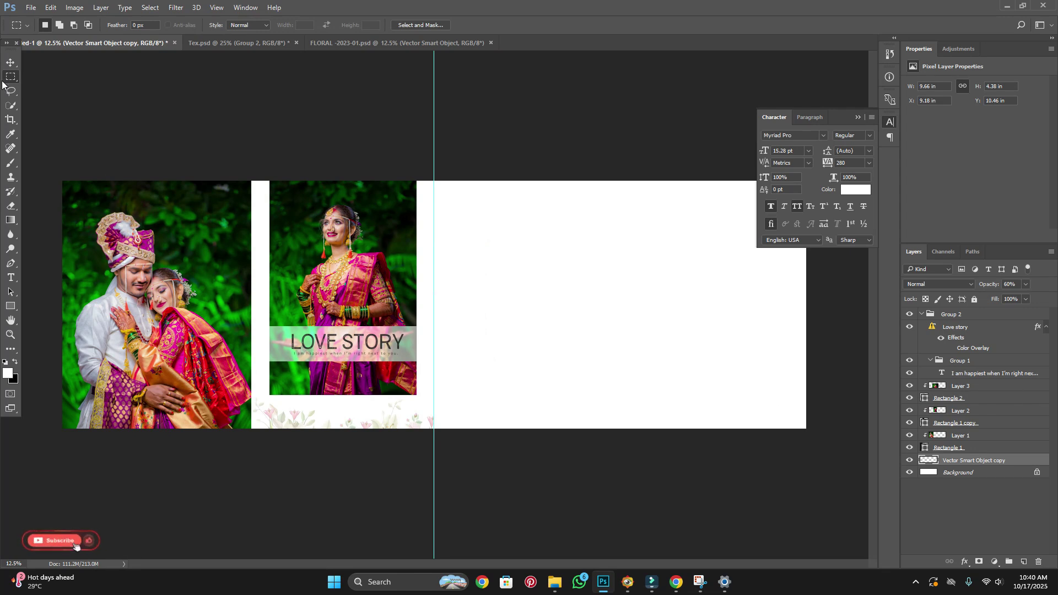
# Draw a black-filled rectangle over the right part of the right page.
pyautogui.click(13, 61)
pyautogui.rightClick(658, 267)
pyautogui.click(695, 275)
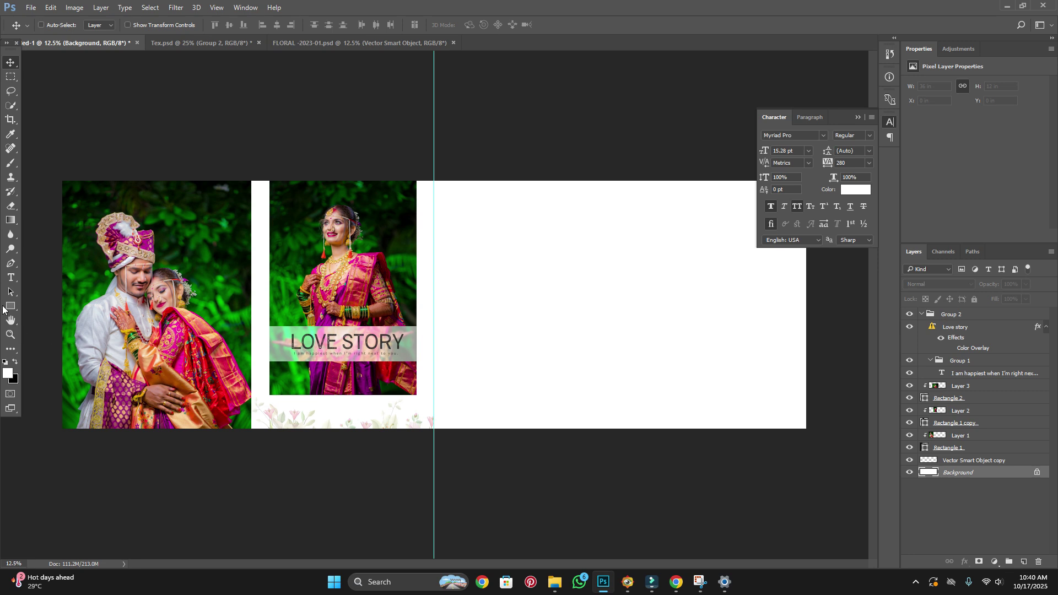
pyautogui.click(11, 307)
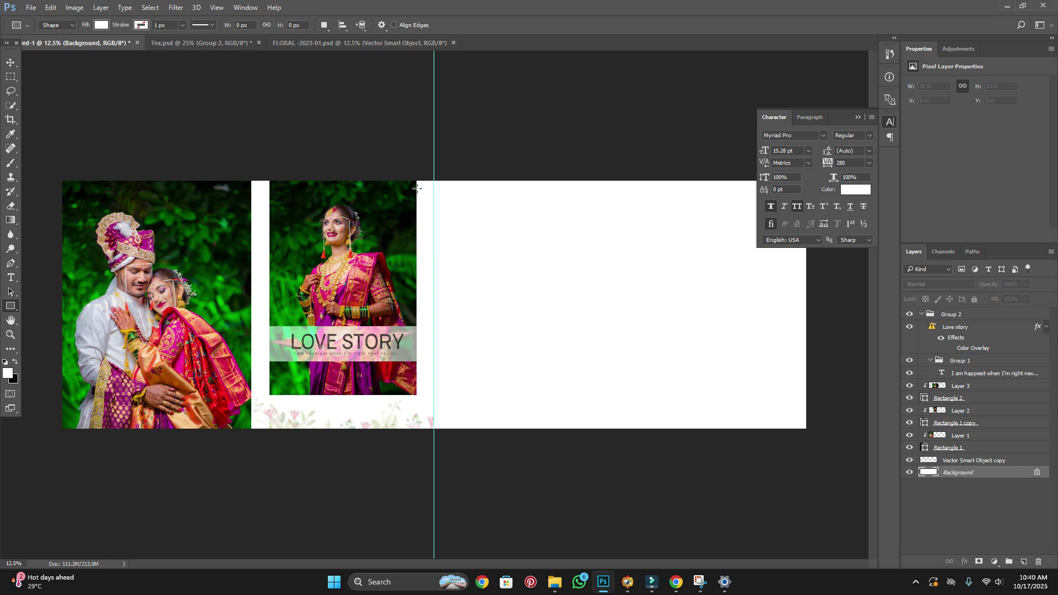
pyautogui.moveTo(599, 183); pyautogui.dragTo(801, 434)
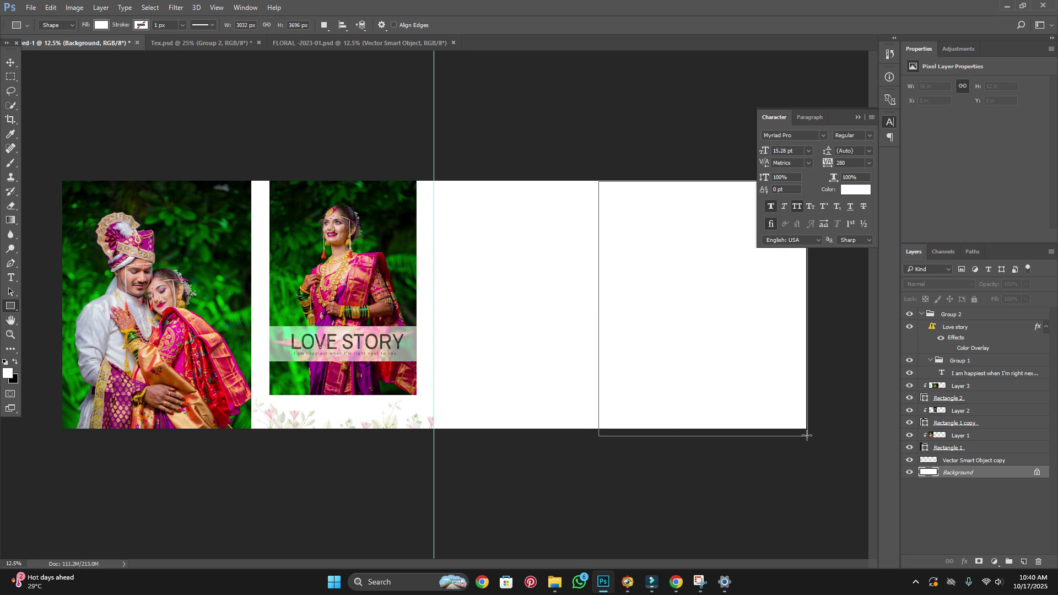
pyautogui.moveTo(801, 433); pyautogui.dragTo(808, 436)
pyautogui.click(101, 25)
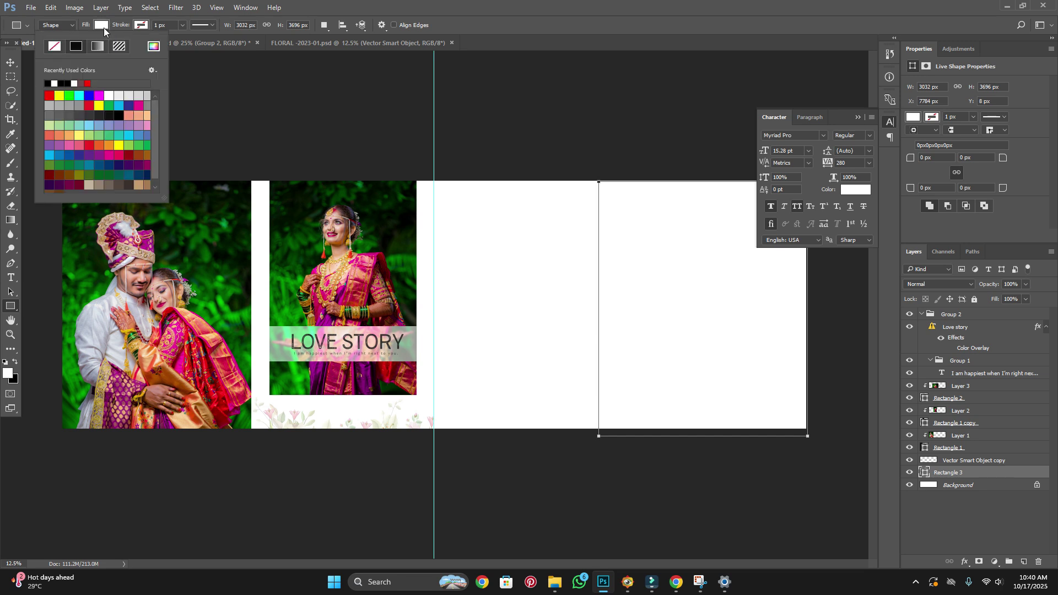
pyautogui.click(49, 83)
# Nudge the black rectangle right and pull its right edge in to the page edge.
pyautogui.press('Return')
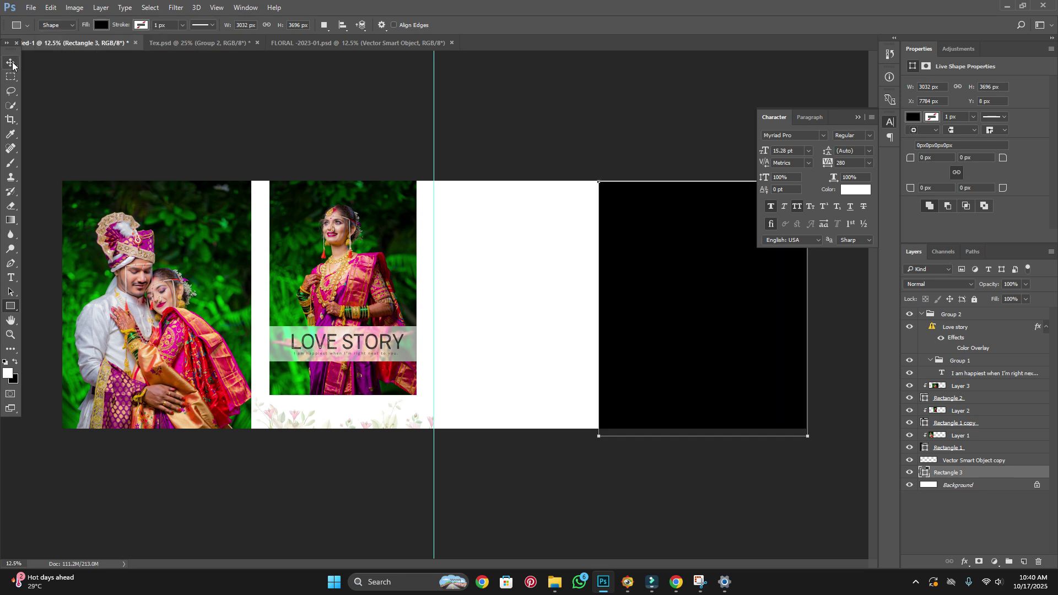
pyautogui.press('v')
pyautogui.moveTo(663, 319); pyautogui.dragTo(677, 324)
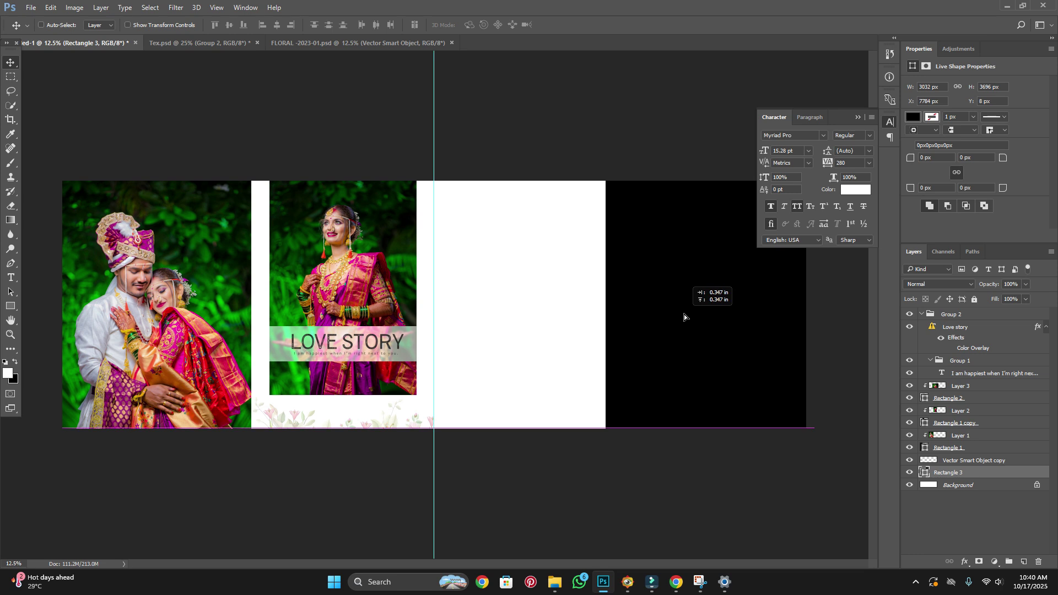
pyautogui.rightClick(678, 320)
pyautogui.click(686, 317)
pyautogui.press('ctrl')
pyautogui.hotkey('ctrl', 't')
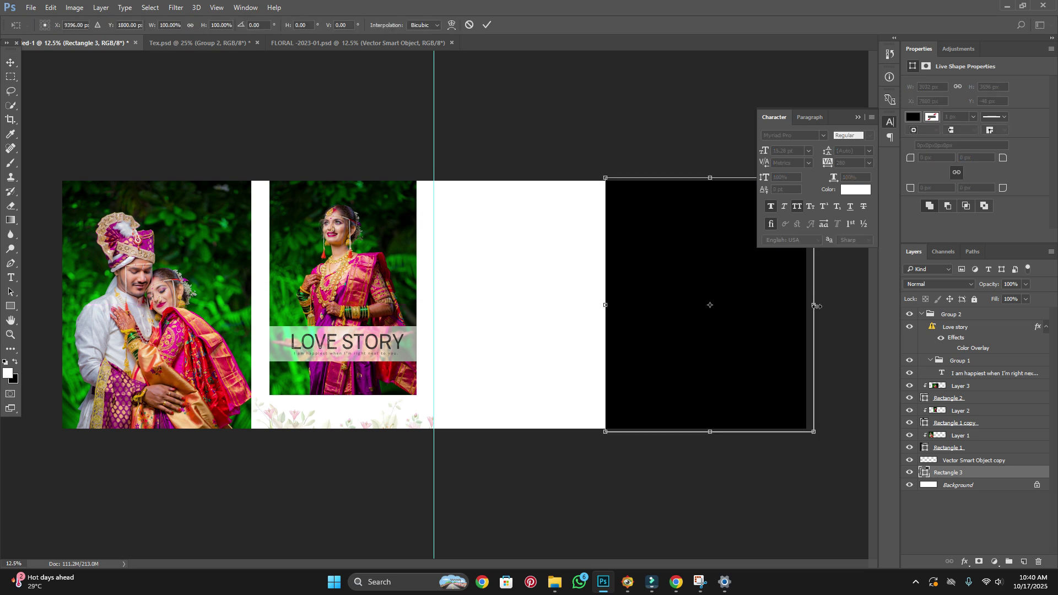
pyautogui.moveTo(814, 304); pyautogui.dragTo(806, 306)
pyautogui.press('Return')
# Reselect the black rectangle layer Rectangle 3 and switch to the photo folder window.
pyautogui.rightClick(529, 323)
pyautogui.click(545, 314)
pyautogui.rightClick(702, 305)
pyautogui.click(711, 310)
pyautogui.hotkey('alt', 'Tab')
# Find IMG_4671 in the Candid Closeup folder and drag it onto Photoshop to open it.
pyautogui.click(283, 371)
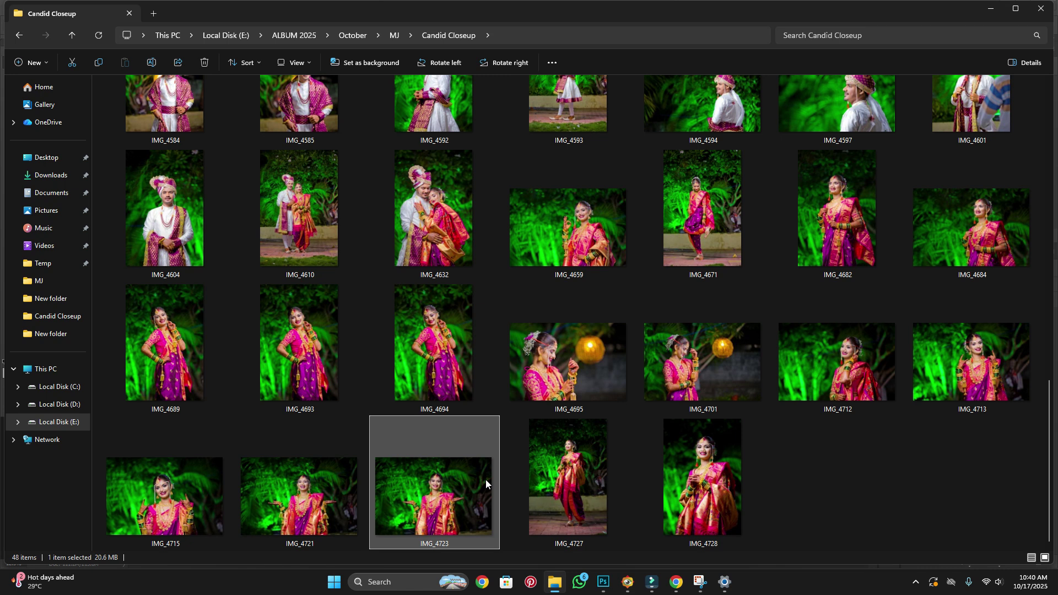
pyautogui.scroll(3, 378, 431)
pyautogui.click(319, 301)
pyautogui.click(308, 408)
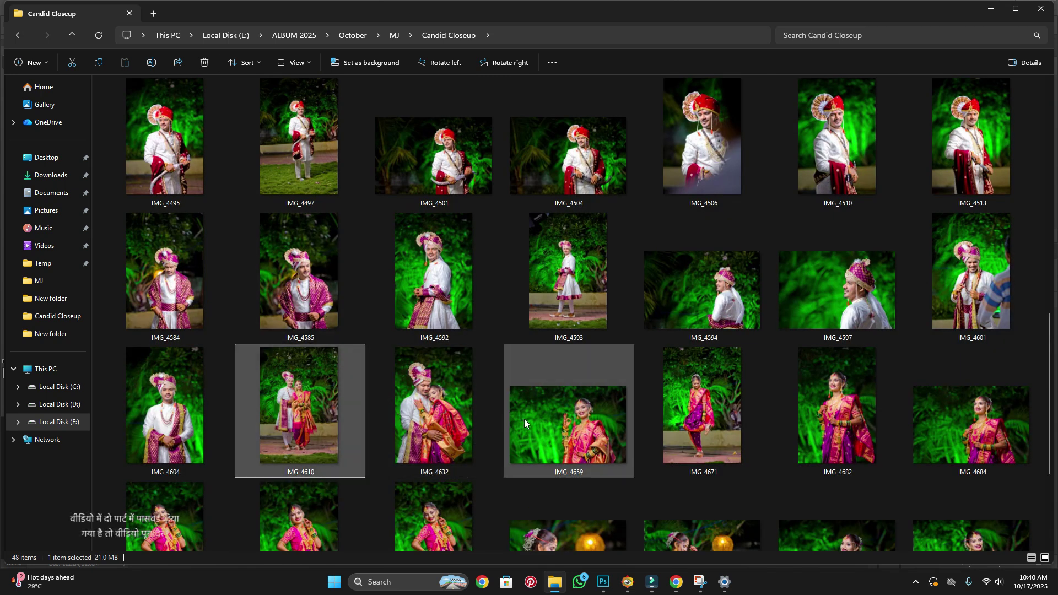
pyautogui.scroll(1, 634, 435)
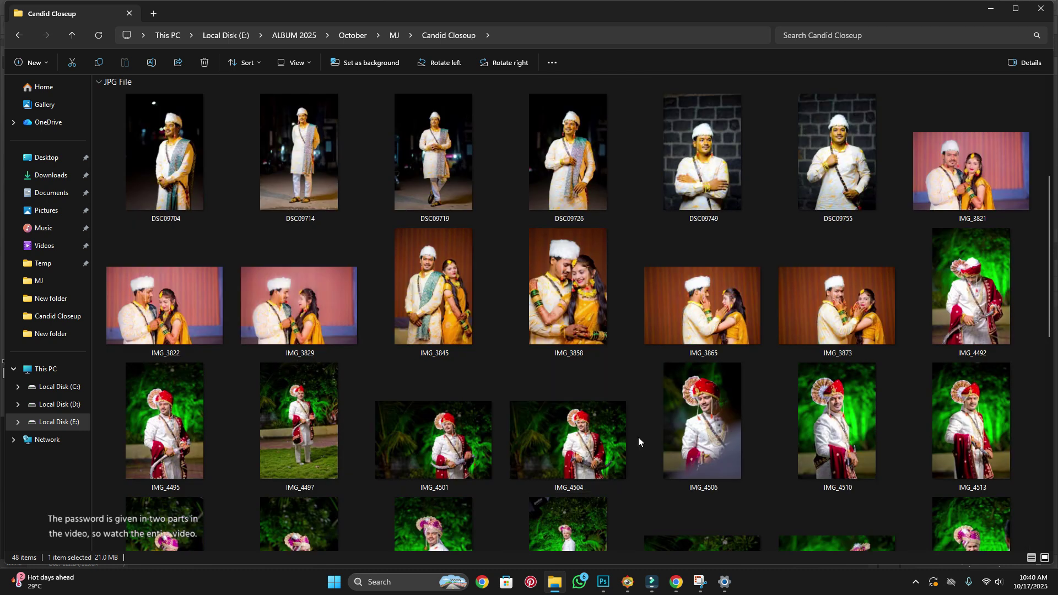
pyautogui.moveTo(722, 506)
pyautogui.mouseDown()
pyautogui.moveTo(606, 590)
pyautogui.moveTo(671, 17)
pyautogui.mouseUp()
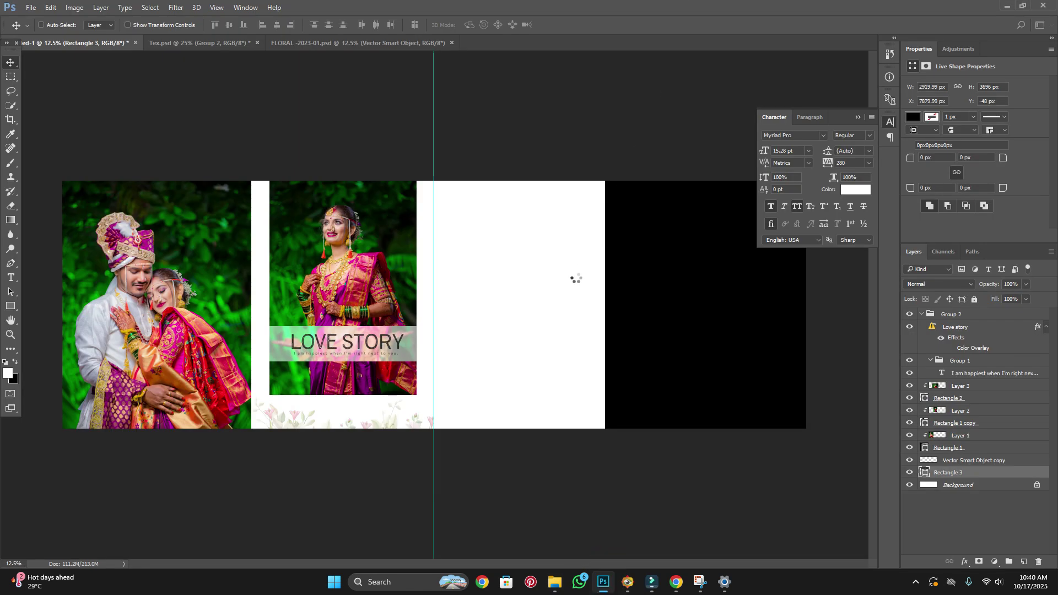
# Cut the whole IMG_4671 photo, close it unsaved, and paste it clipped into Rectangle 3.
pyautogui.hotkey('ctrl', 'BackSpace')
pyautogui.hotkey('ctrl', 'w')
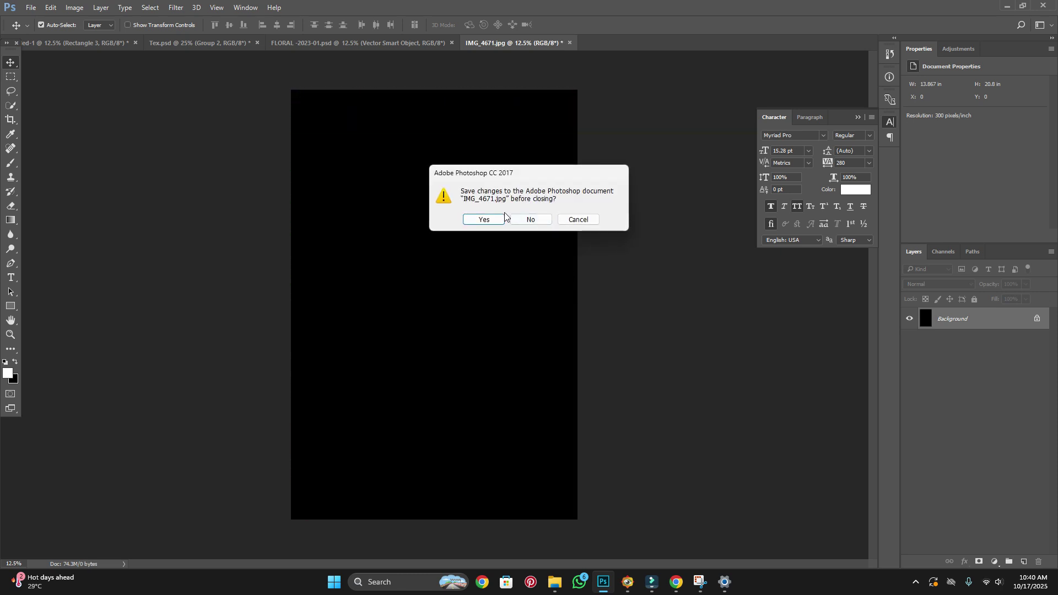
pyautogui.click(531, 220)
pyautogui.rightClick(726, 300)
pyautogui.click(735, 308)
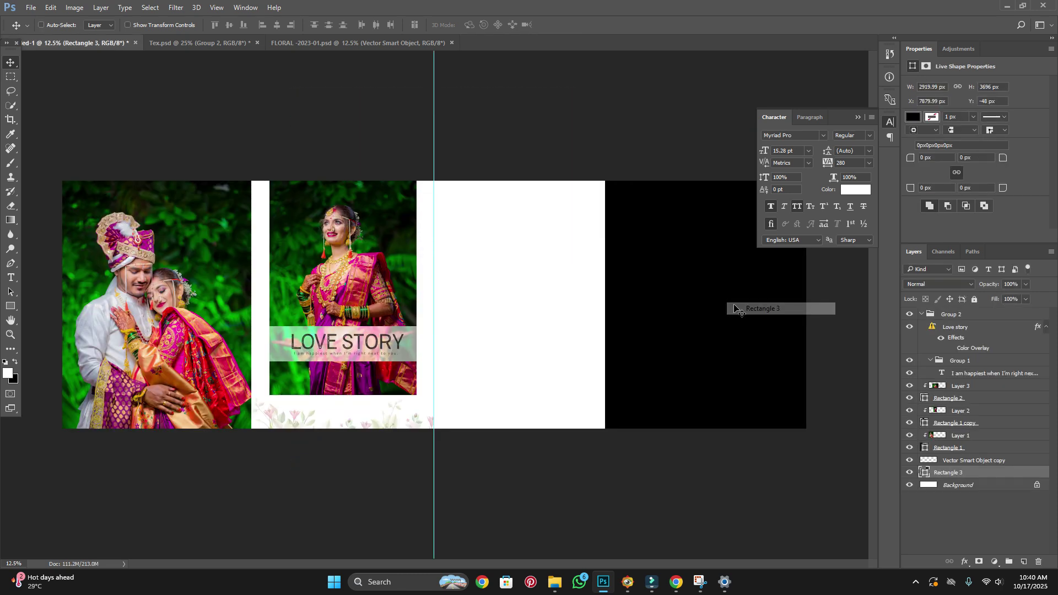
pyautogui.hotkey('ctrl', 'v')
pyautogui.moveTo(433, 306)
pyautogui.mouseDown()
pyautogui.moveTo(623, 264)
pyautogui.moveTo(670, 264)
pyautogui.mouseUp()
pyautogui.hotkey('ctrl', 'alt', 'g')
# Scale the clipped bride photo to about 63% and position it in the right-hand slot.
pyautogui.hotkey('ctrl', 't')
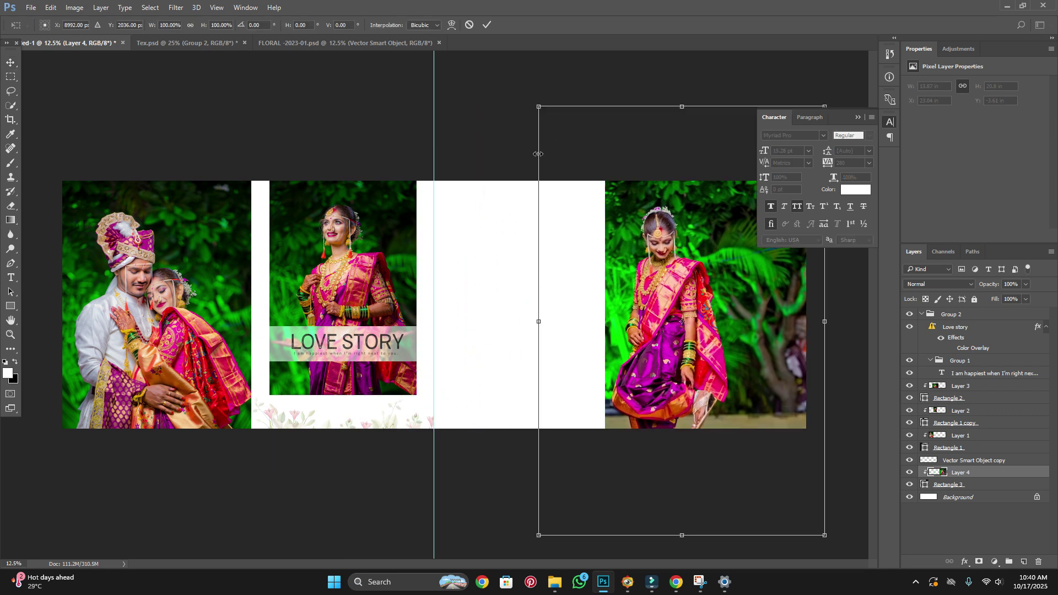
pyautogui.moveTo(534, 103); pyautogui.dragTo(604, 175)
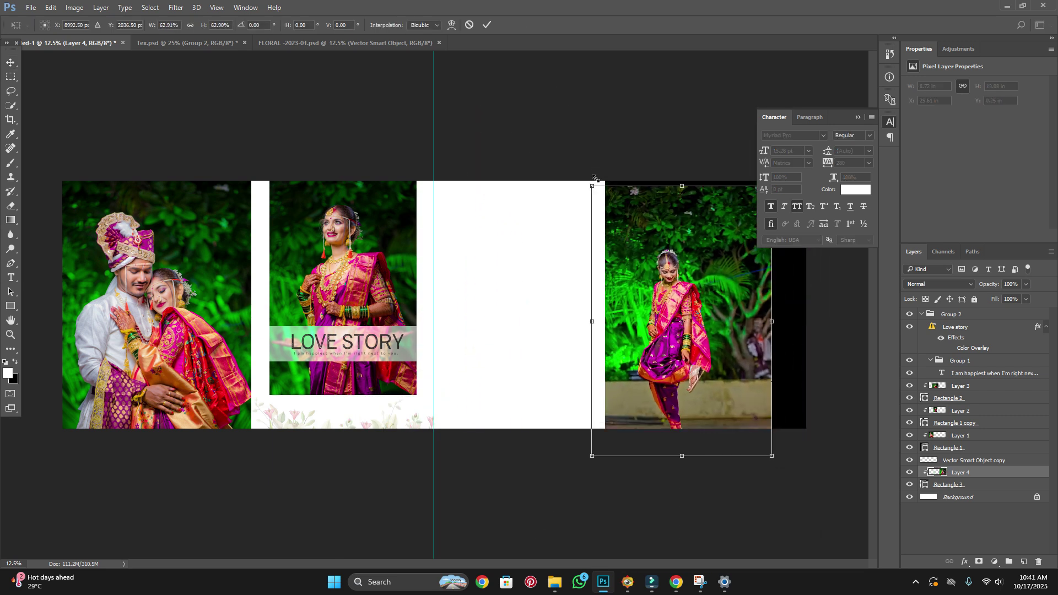
pyautogui.moveTo(745, 365); pyautogui.dragTo(771, 334)
pyautogui.hotkey('ctrl', '+')
pyautogui.moveTo(612, 353)
pyautogui.mouseDown()
pyautogui.moveTo(612, 363)
pyautogui.moveTo(568, 359)
pyautogui.moveTo(585, 359)
pyautogui.mouseUp()
pyautogui.press('Return')
pyautogui.rightClick(386, 381)
pyautogui.click(403, 385)
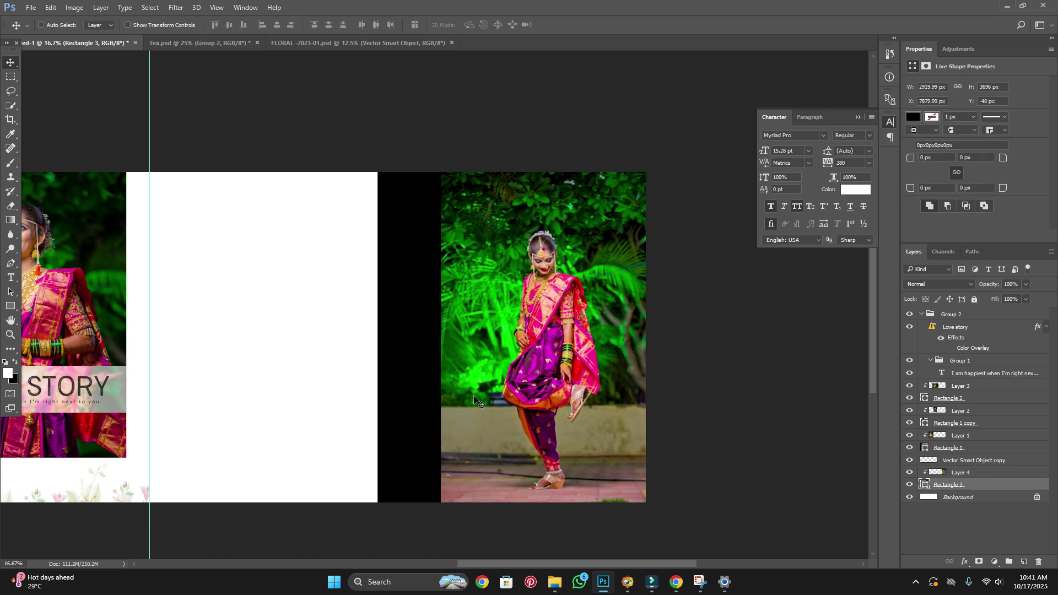
pyautogui.hotkey('ctrl', 't')
# Narrow the black rectangle from the left and bring the Image 01 wave shapes into the spread.
pyautogui.moveTo(378, 337); pyautogui.dragTo(454, 360)
pyautogui.press('Return')
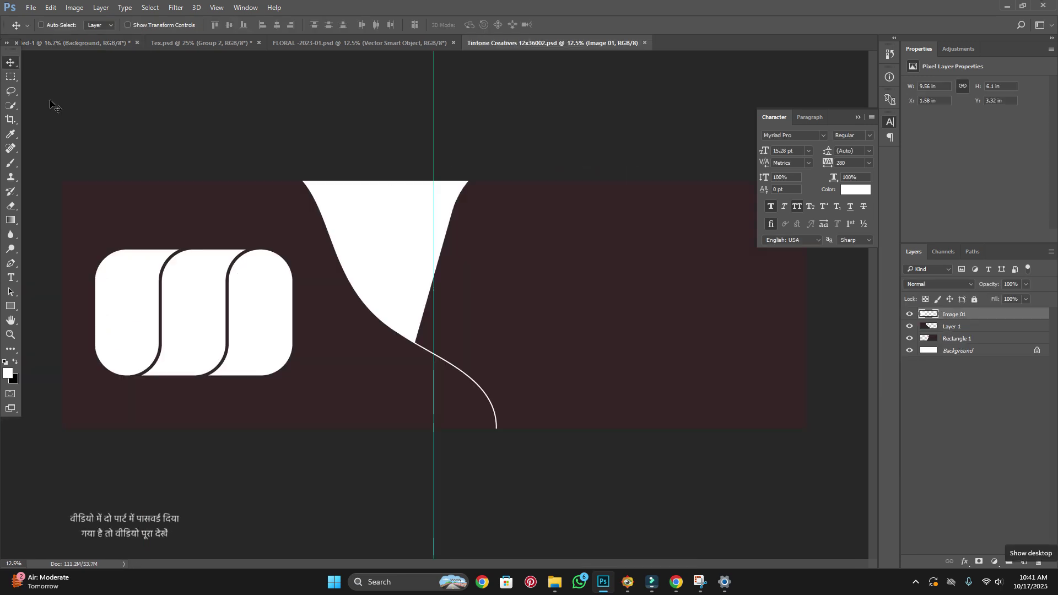
pyautogui.rightClick(140, 305)
pyautogui.click(237, 312)
pyautogui.moveTo(171, 260)
pyautogui.mouseDown()
pyautogui.moveTo(245, 293)
pyautogui.moveTo(225, 31)
pyautogui.moveTo(94, 38)
pyautogui.moveTo(279, 348)
pyautogui.moveTo(340, 316)
pyautogui.moveTo(335, 328)
pyautogui.mouseUp()
pyautogui.click(600, 253)
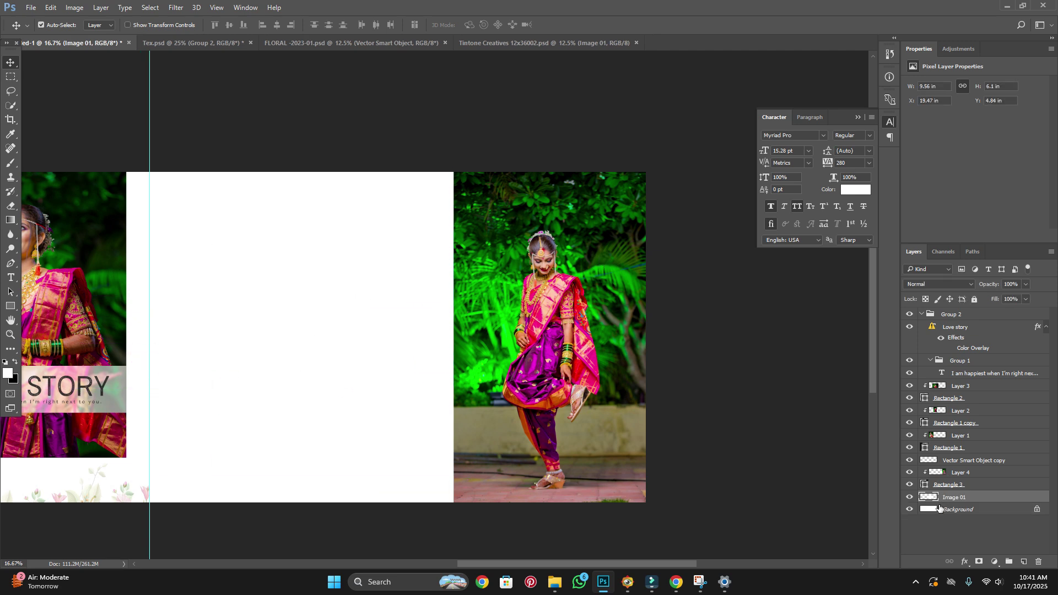
# Turn the wave shapes black with Hue/Saturation Lightness -100 and place them on the right page.
pyautogui.hotkey('ctrl', 'u')
pyautogui.moveTo(639, 500); pyautogui.dragTo(542, 503)
pyautogui.click(760, 395)
pyautogui.moveTo(375, 380)
pyautogui.mouseDown()
pyautogui.moveTo(362, 342)
pyautogui.moveTo(334, 360)
pyautogui.mouseUp()
pyautogui.rightClick(312, 356)
pyautogui.click(311, 359)
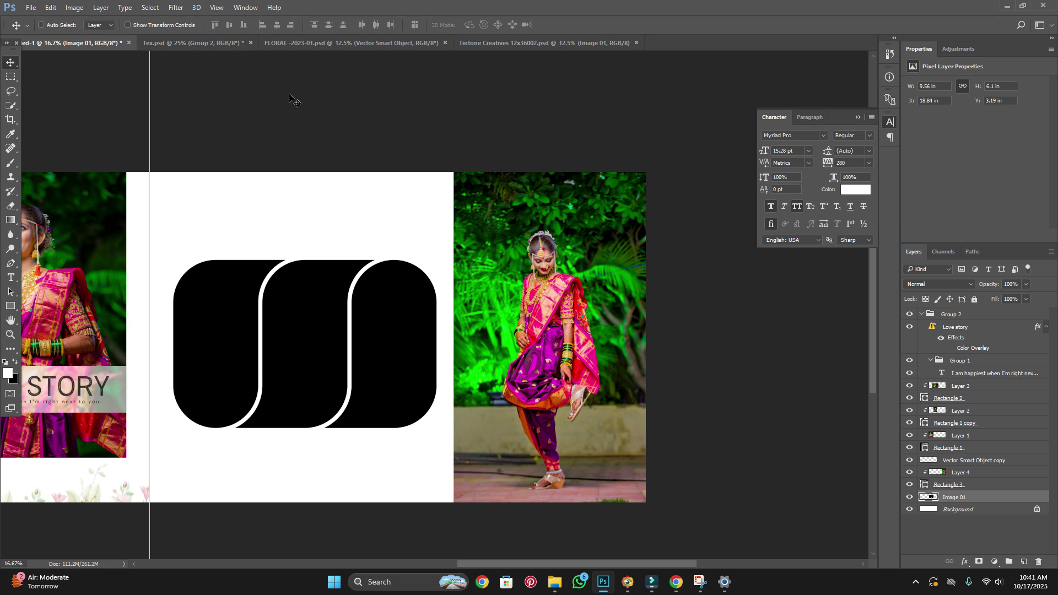
pyautogui.moveTo(392, 362); pyautogui.dragTo(388, 359)
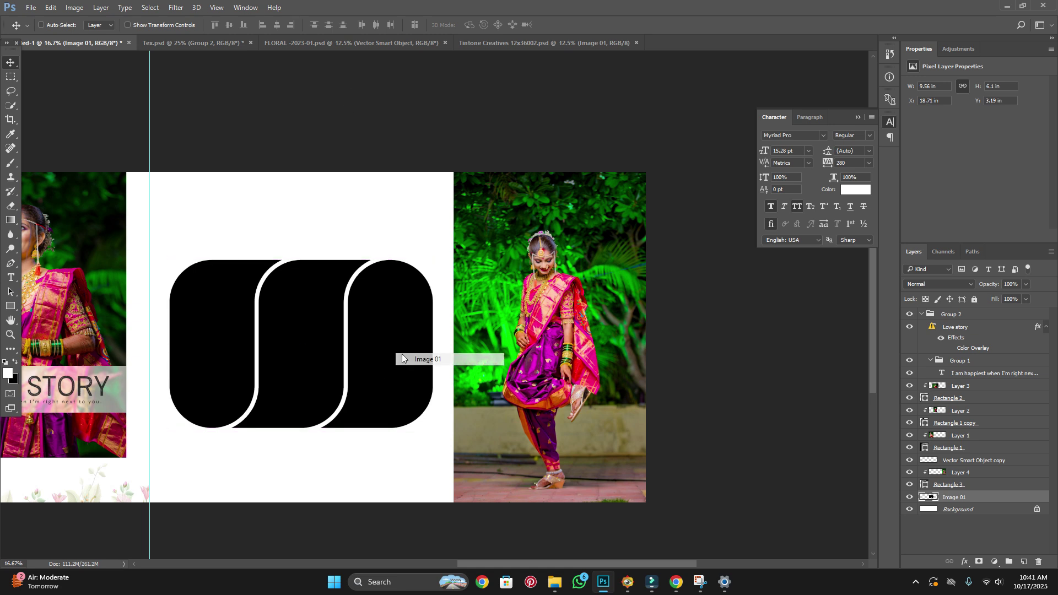
# Open bride photo IMG_4693 from the photo folder in Photoshop.
pyautogui.hotkey('alt', 'Tab')
pyautogui.press('Tab')
pyautogui.press('Tab')
pyautogui.click(809, 407)
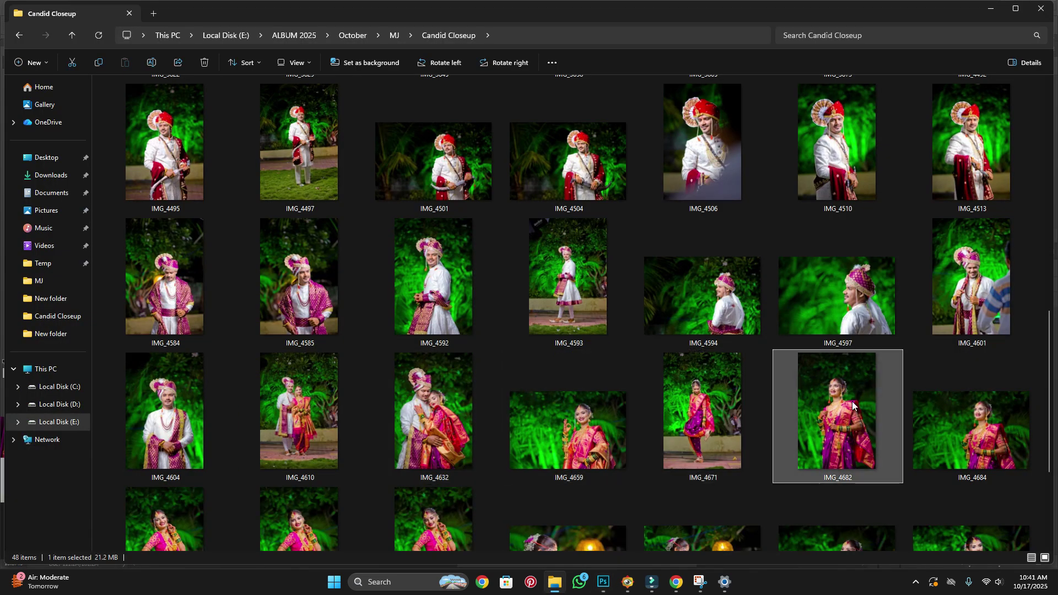
pyautogui.scroll(-3, 765, 448)
pyautogui.moveTo(305, 370)
pyautogui.mouseDown()
pyautogui.moveTo(621, 583)
pyautogui.moveTo(468, 342)
pyautogui.mouseUp()
# Cut the IMG_4693 bride photo, close it unsaved, and clip it into the Image 01 wave shapes.
pyautogui.press('BackSpace')
pyautogui.hotkey('ctrl', 'w')
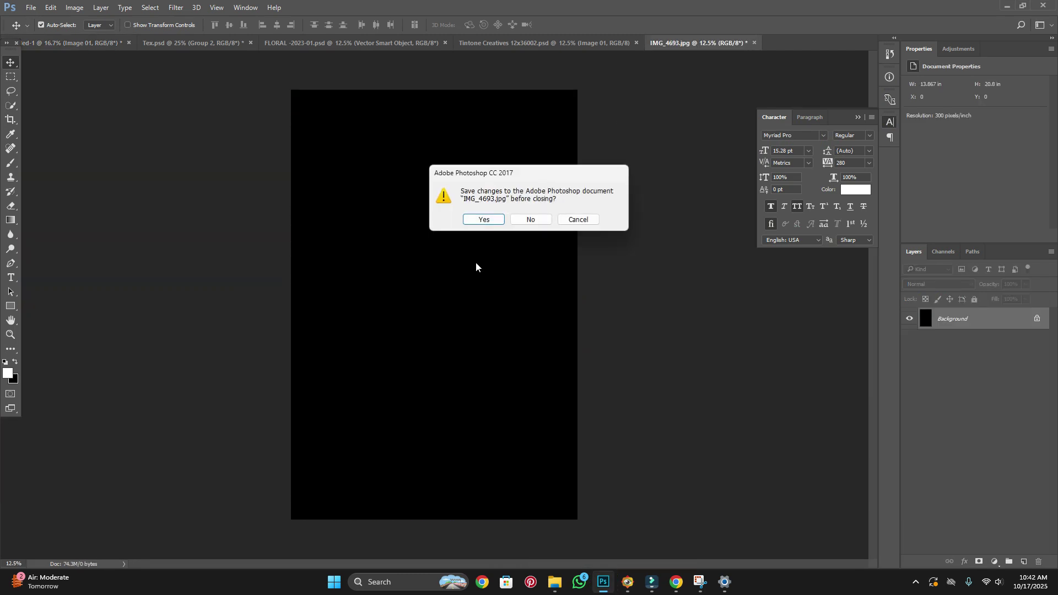
pyautogui.click(531, 220)
pyautogui.rightClick(433, 350)
pyautogui.click(441, 354)
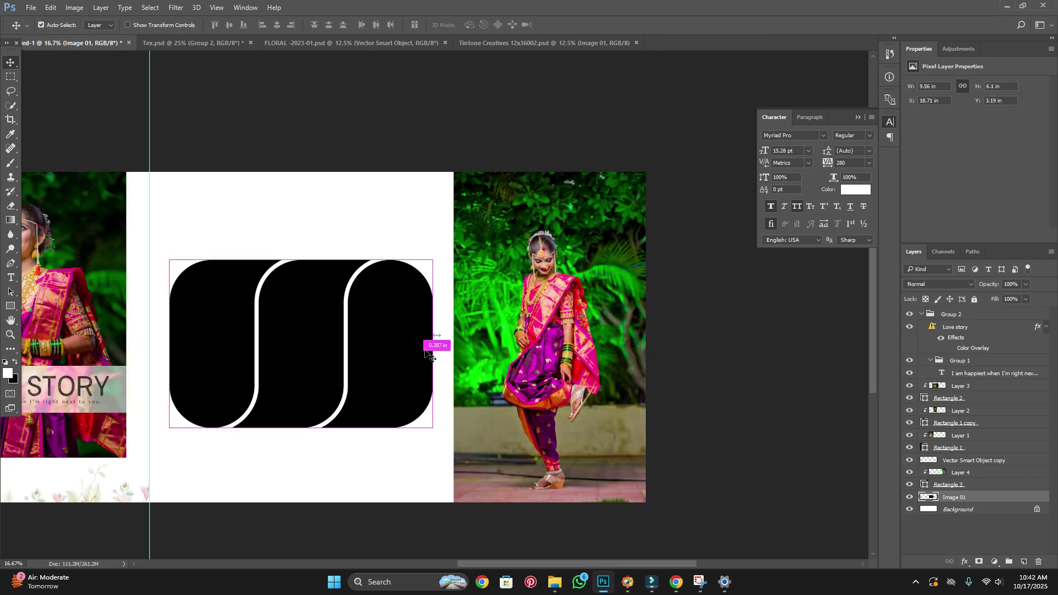
pyautogui.hotkey('ctrl', 'alt', 'g')
# Scale the photo to 30.82%, tilt it about 3.8°, and fit it in the rightmost frame.
pyautogui.hotkey('ctrl', 't')
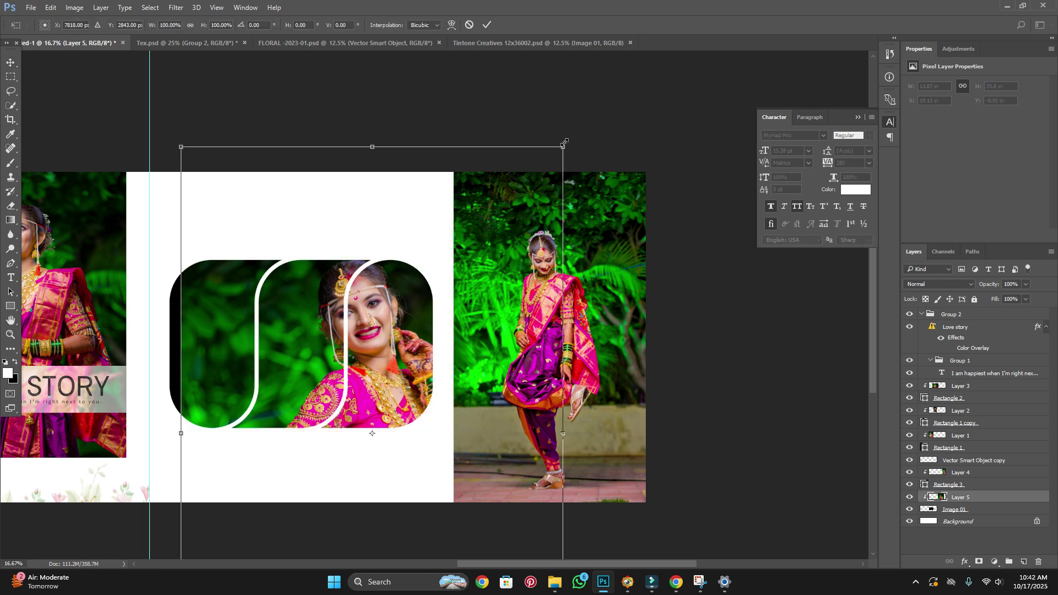
pyautogui.moveTo(563, 144); pyautogui.dragTo(431, 345)
pyautogui.moveTo(386, 428); pyautogui.dragTo(404, 336)
pyautogui.moveTo(480, 243); pyautogui.dragTo(484, 247)
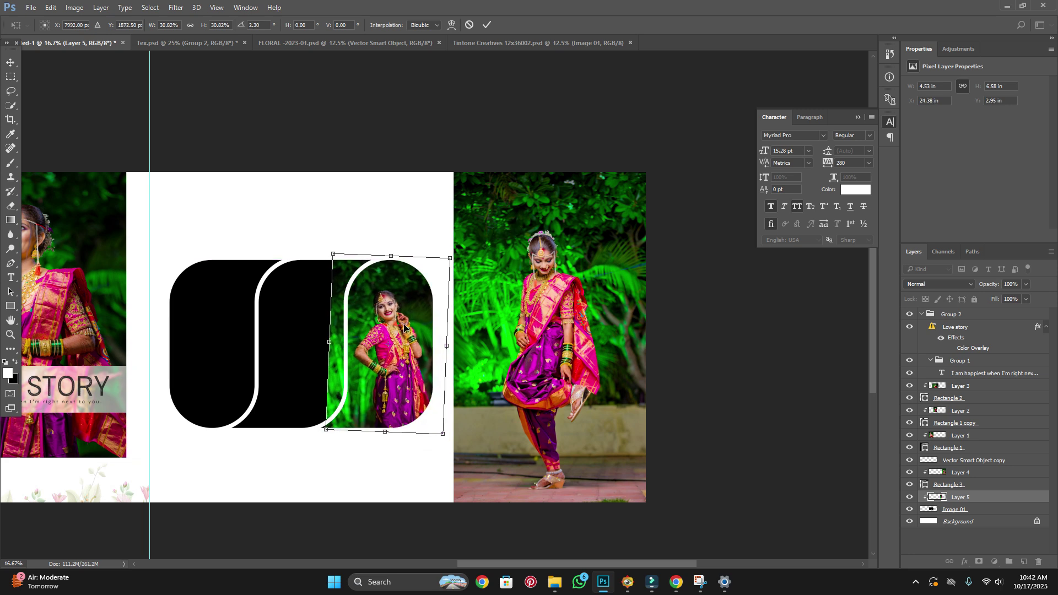
pyautogui.moveTo(403, 327); pyautogui.dragTo(403, 329)
pyautogui.moveTo(490, 235); pyautogui.dragTo(495, 240)
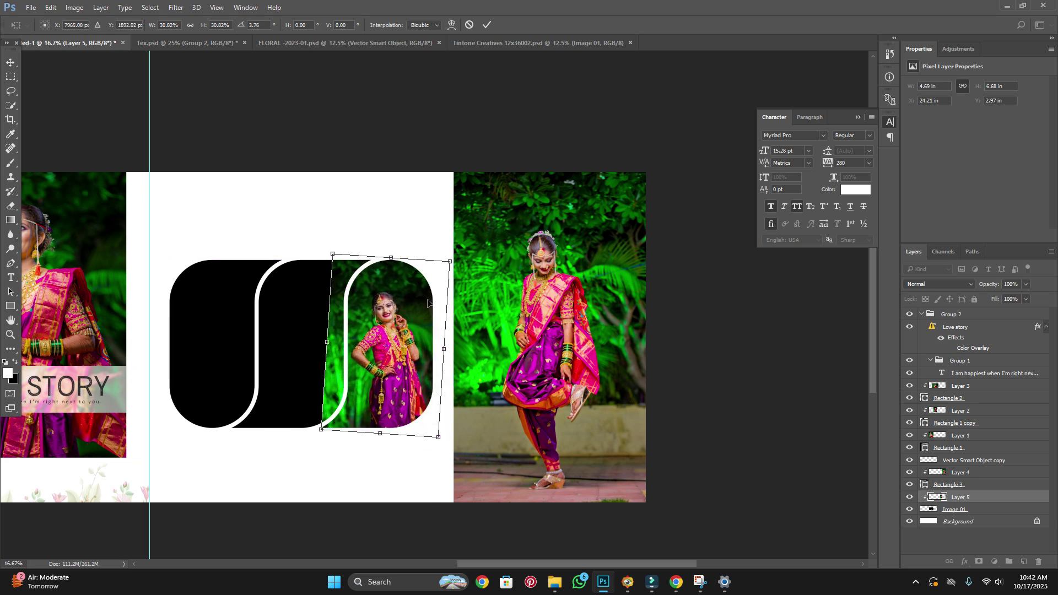
pyautogui.press('Return')
pyautogui.moveTo(428, 303); pyautogui.dragTo(430, 310)
pyautogui.click(4, 76)
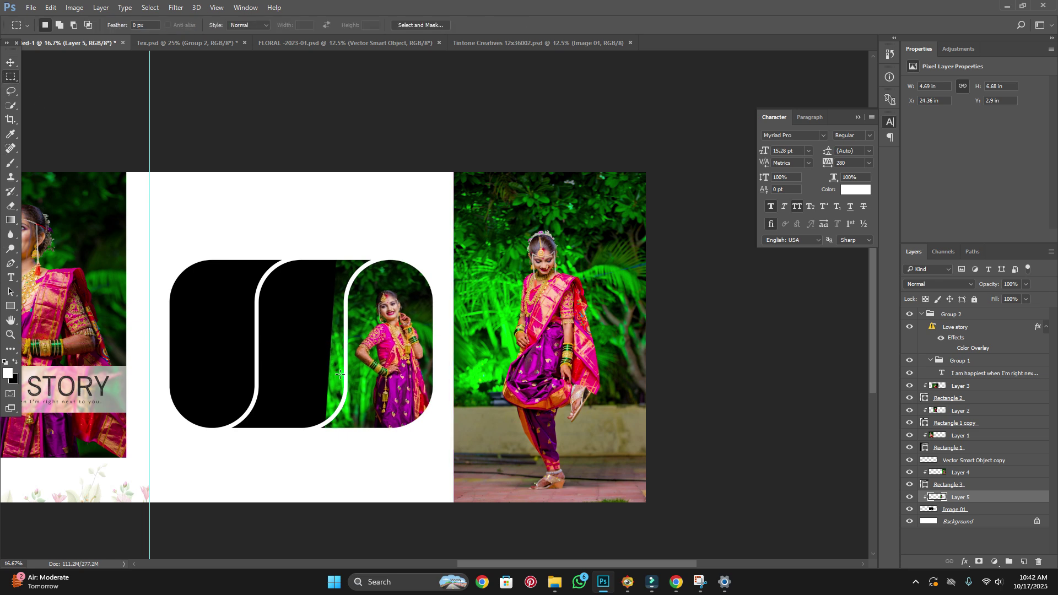
# Content-aware fill the small gap at the frame's lower edge.
pyautogui.moveTo(316, 396); pyautogui.dragTo(334, 449)
pyautogui.hotkey('shift', 'F5')
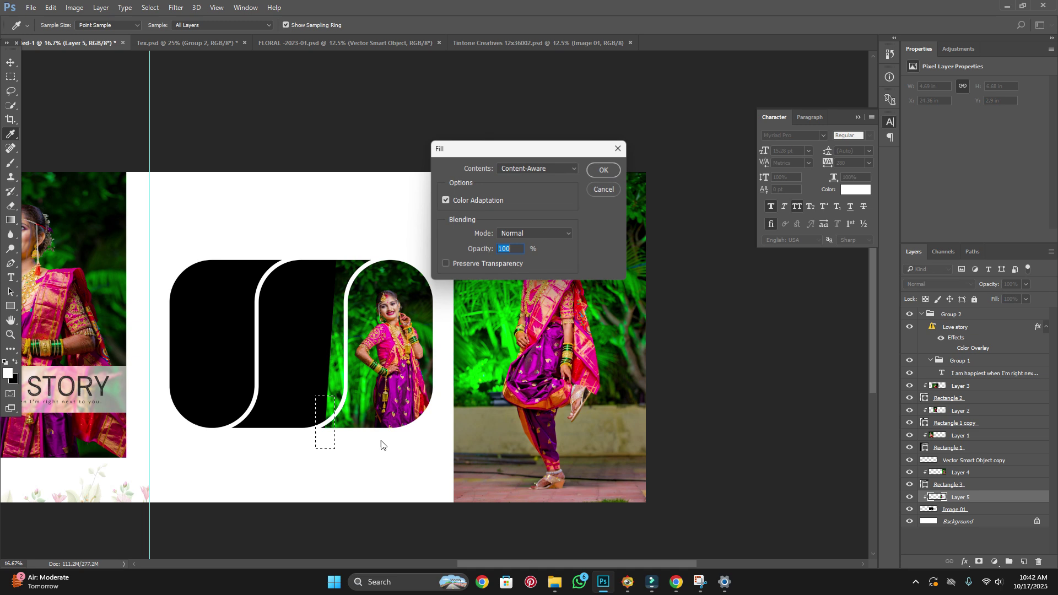
pyautogui.click(604, 169)
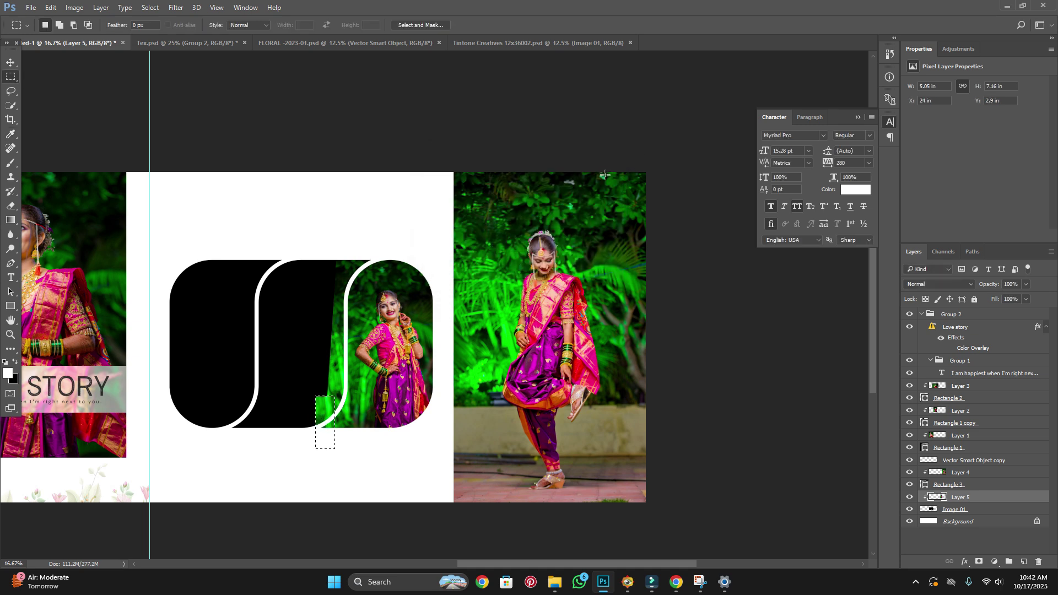
pyautogui.press('l')
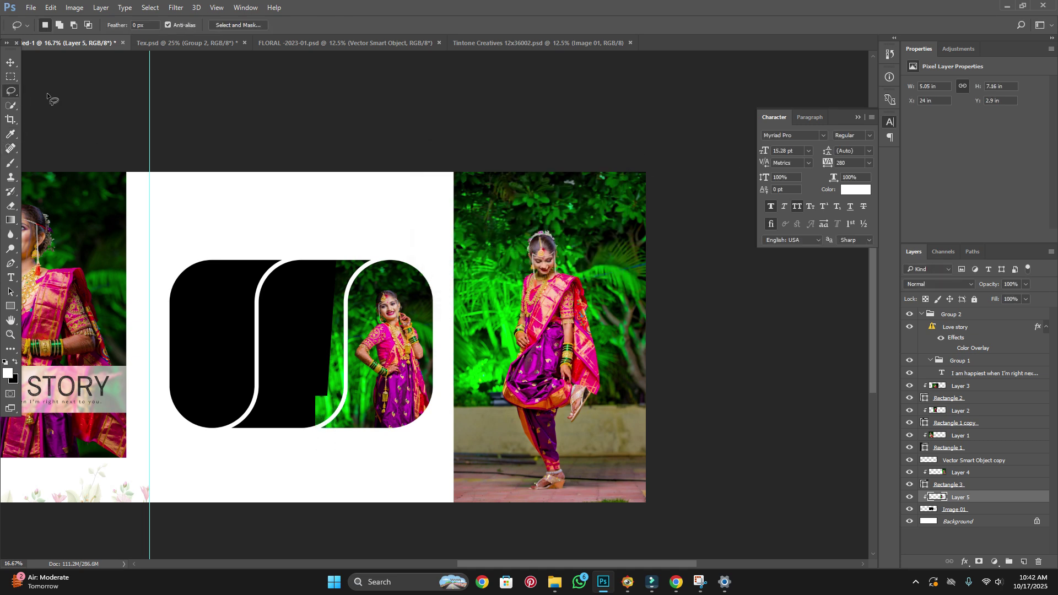
pyautogui.press('p')
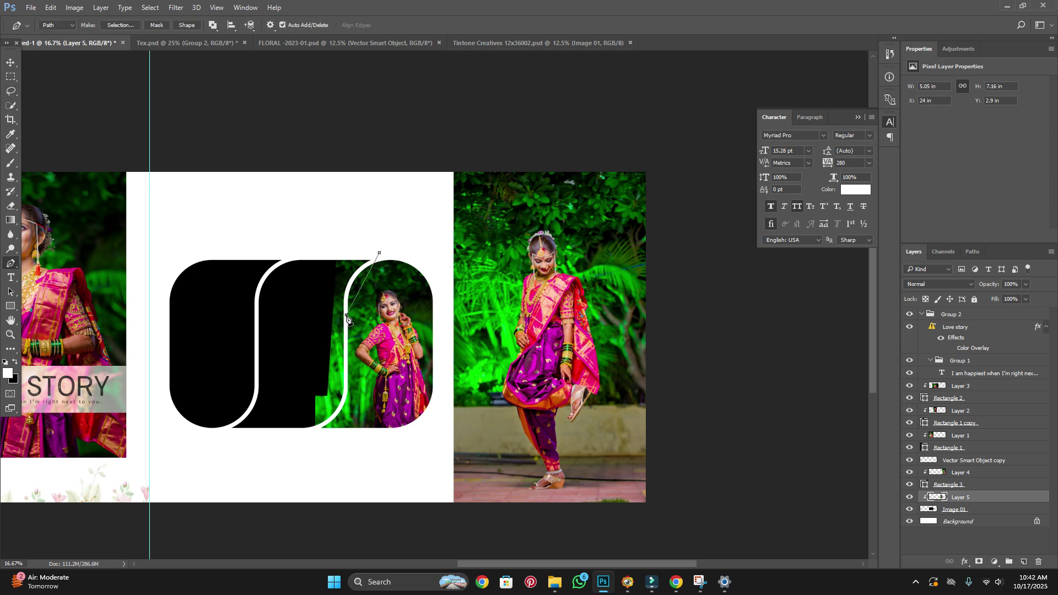
pyautogui.moveTo(346, 359); pyautogui.dragTo(347, 370)
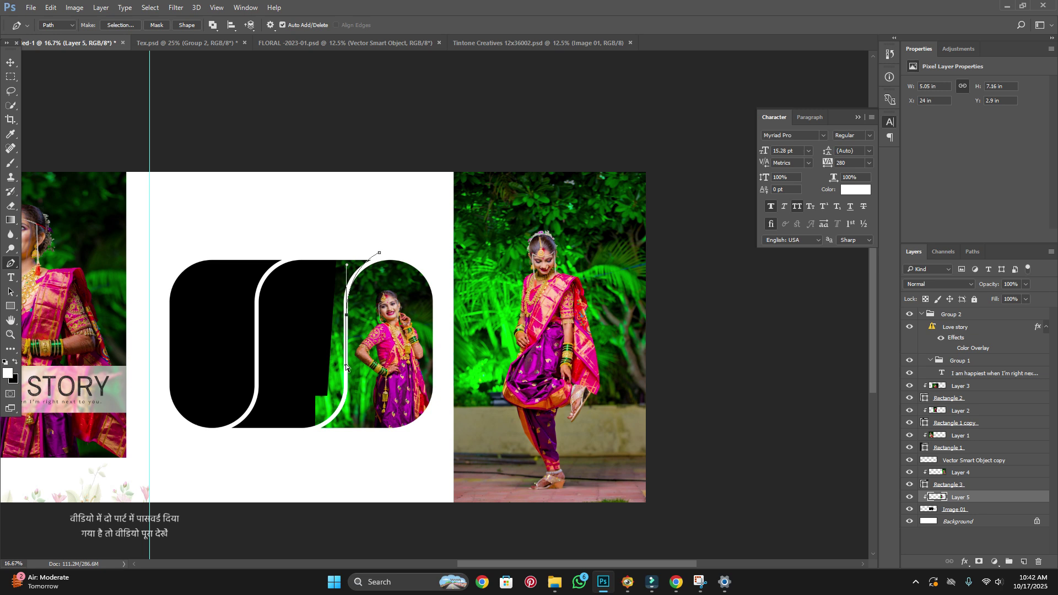
# Erase Layer 5's green photo from the middle frame so it's solid black again.
pyautogui.click(10, 205)
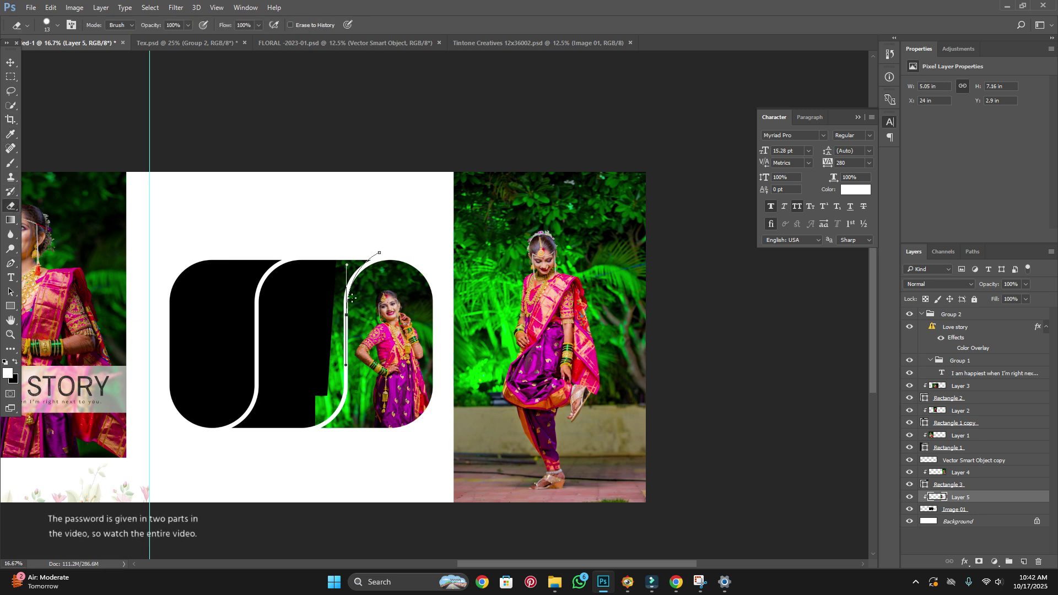
pyautogui.click(13, 63)
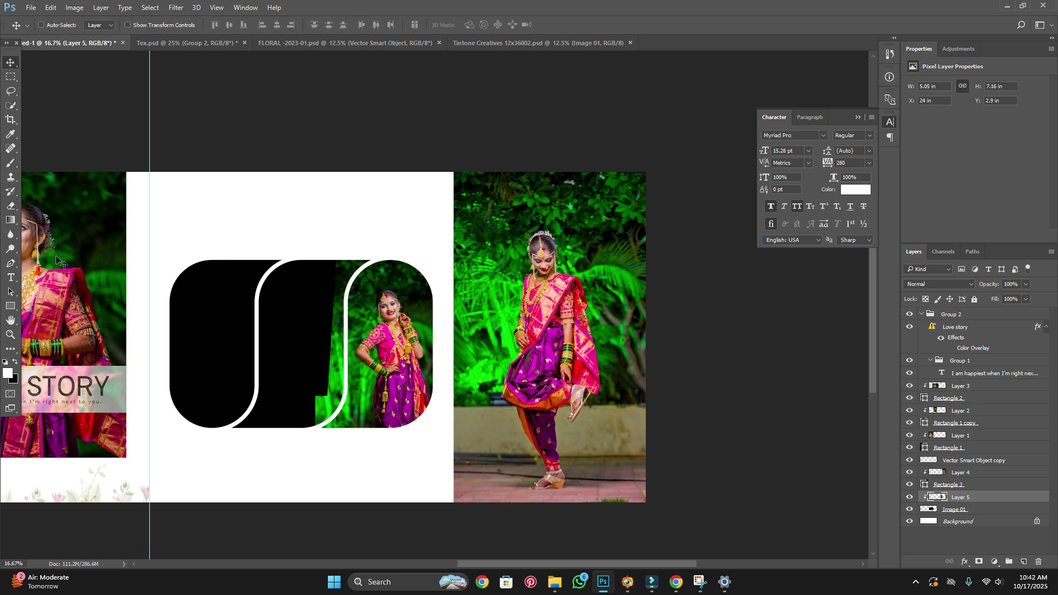
pyautogui.click(7, 206)
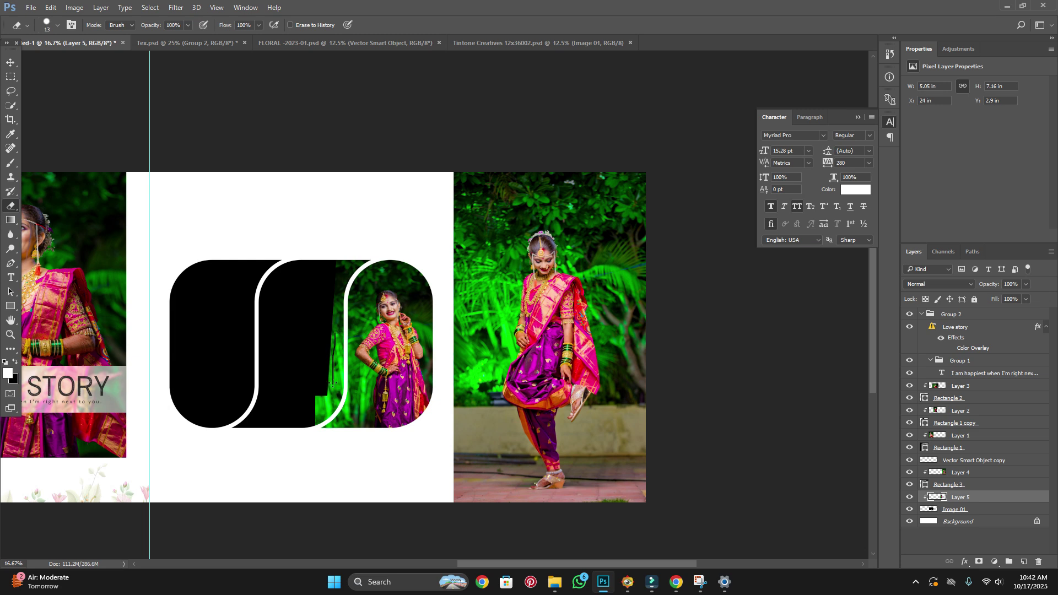
pyautogui.moveTo(365, 255); pyautogui.dragTo(335, 290)
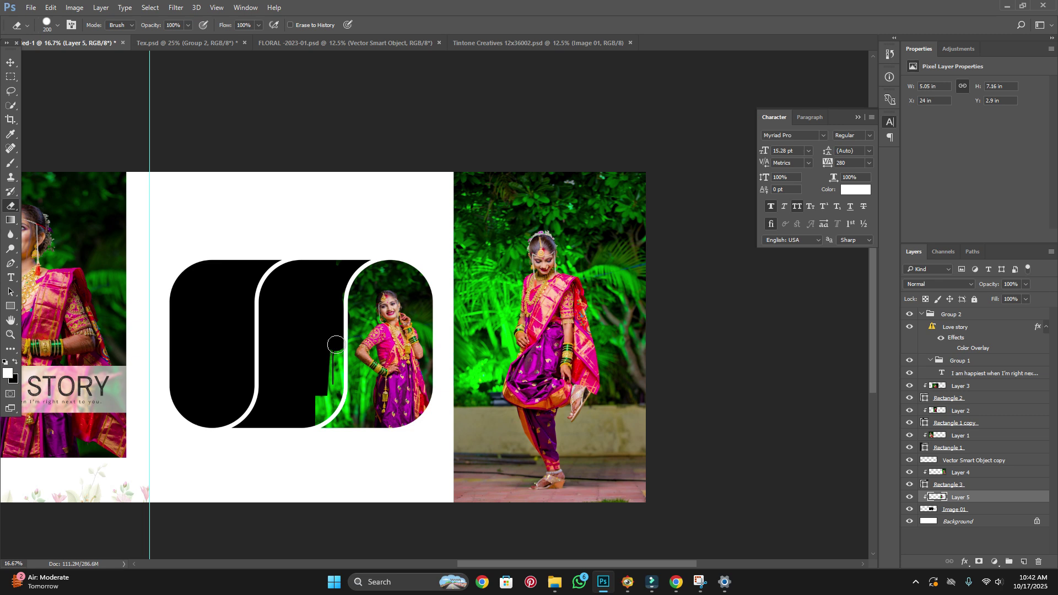
pyautogui.moveTo(333, 384); pyautogui.dragTo(334, 393)
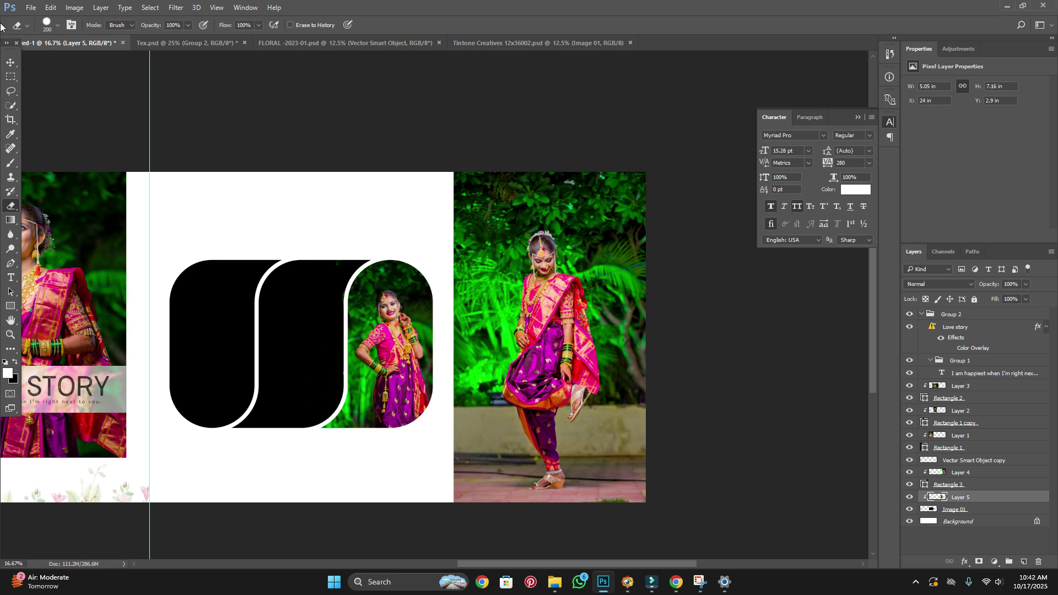
pyautogui.click(10, 62)
pyautogui.click(278, 310)
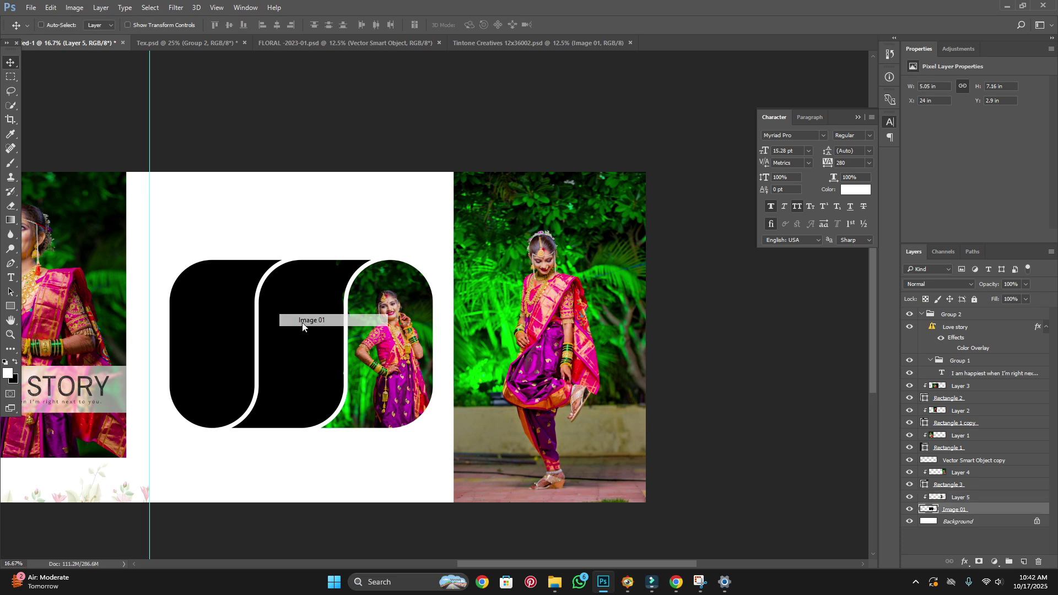
# Bring up the Candid Closeup folder and pick up IMG_4728.
pyautogui.hotkey('alt', 'Tab')
pyautogui.click(473, 275)
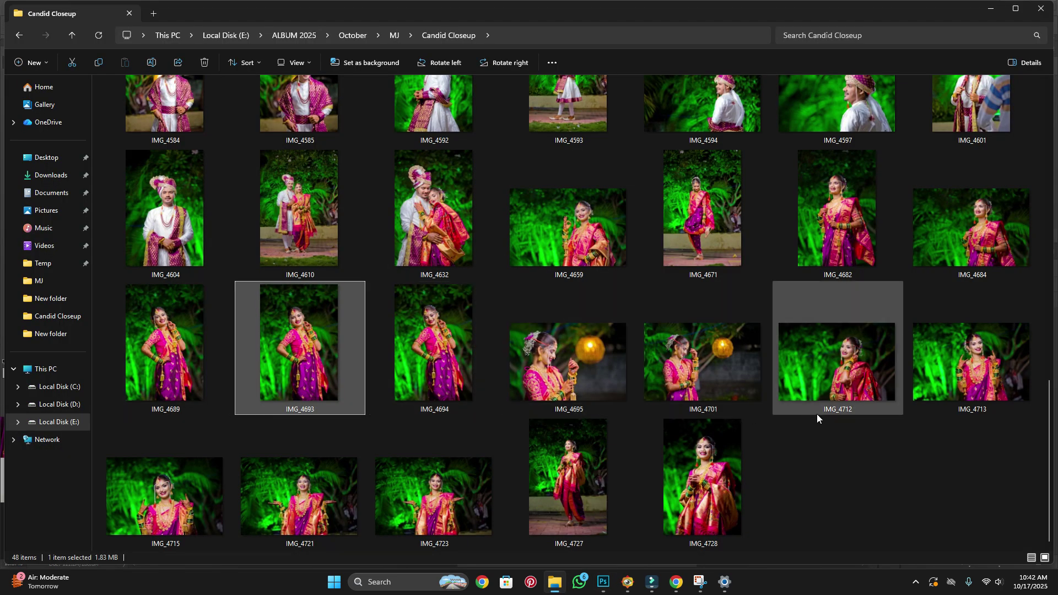
pyautogui.moveTo(711, 474)
pyautogui.mouseDown()
pyautogui.moveTo(666, 554)
pyautogui.moveTo(606, 570)
pyautogui.mouseUp()
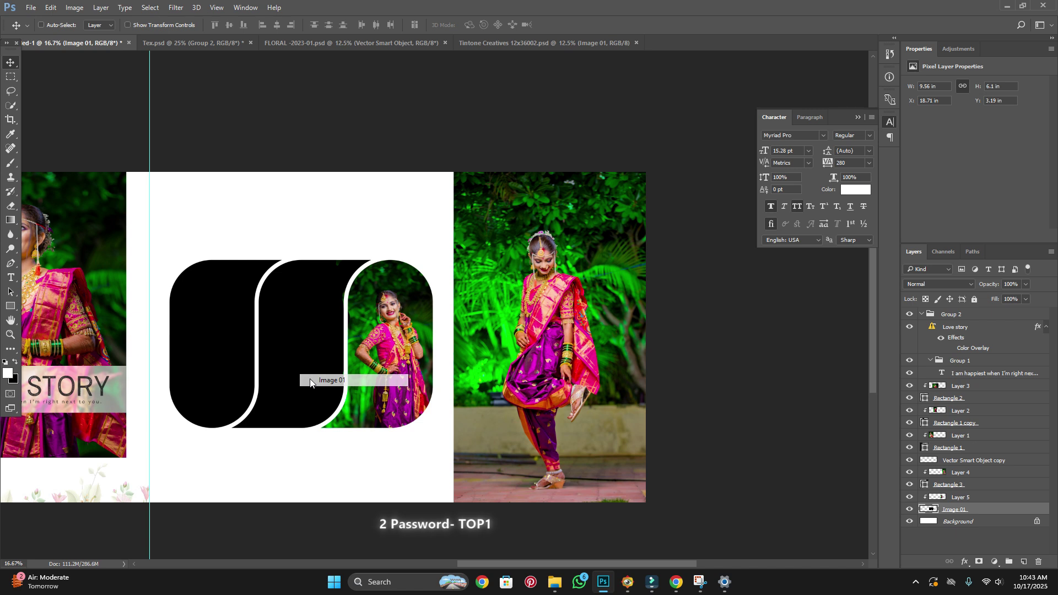
# Drop the IMG_4728 close-up into the layout and scale it to fill the middle frame.
pyautogui.moveTo(302, 378); pyautogui.dragTo(302, 378)
pyautogui.hotkey('ctrl', 't')
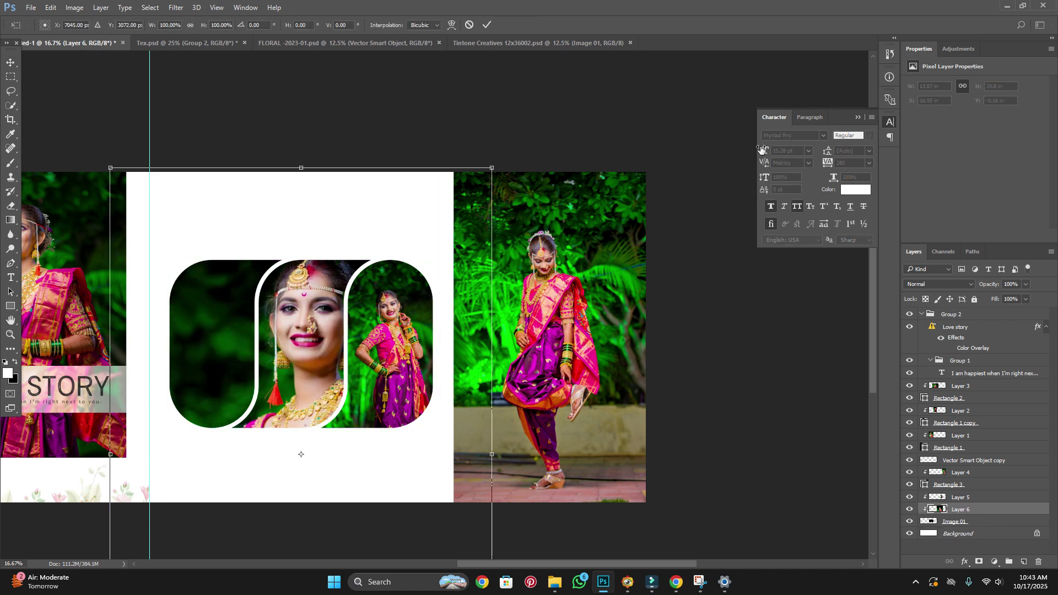
pyautogui.moveTo(301, 454)
pyautogui.mouseDown()
pyautogui.moveTo(289, 456)
pyautogui.moveTo(284, 345)
pyautogui.moveTo(282, 359)
pyautogui.mouseUp()
pyautogui.moveTo(347, 285); pyautogui.dragTo(356, 269)
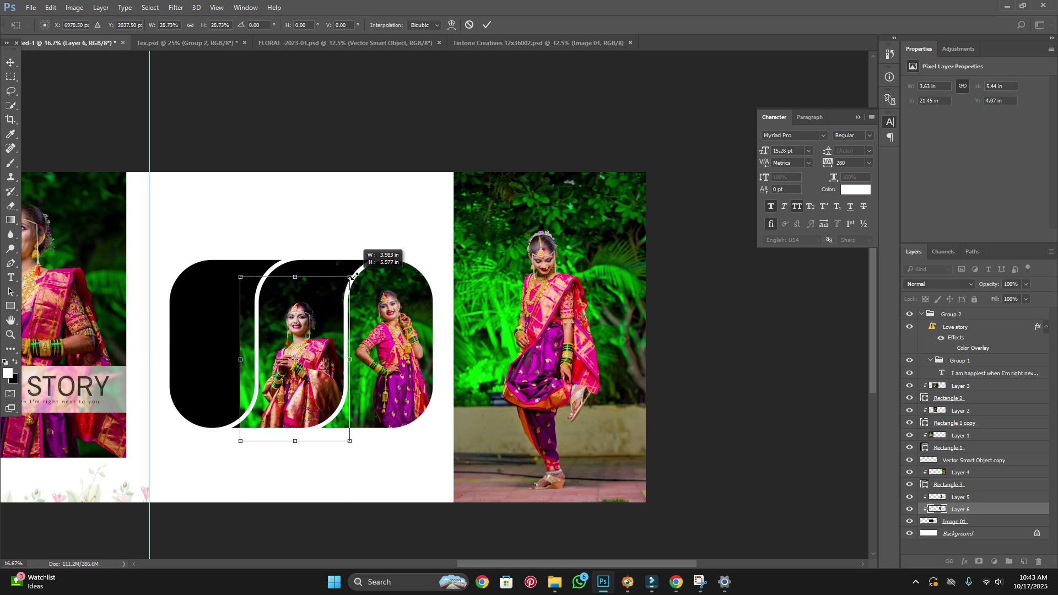
pyautogui.moveTo(319, 318); pyautogui.dragTo(312, 310)
pyautogui.press('Return')
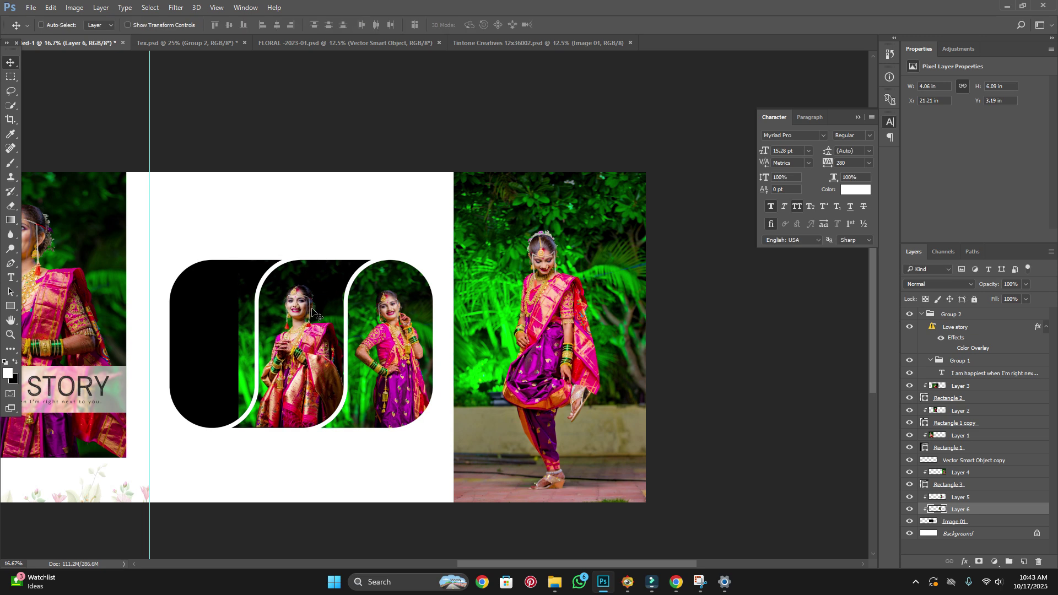
# Content-aware fill the empty gap below the new photo.
pyautogui.click(12, 76)
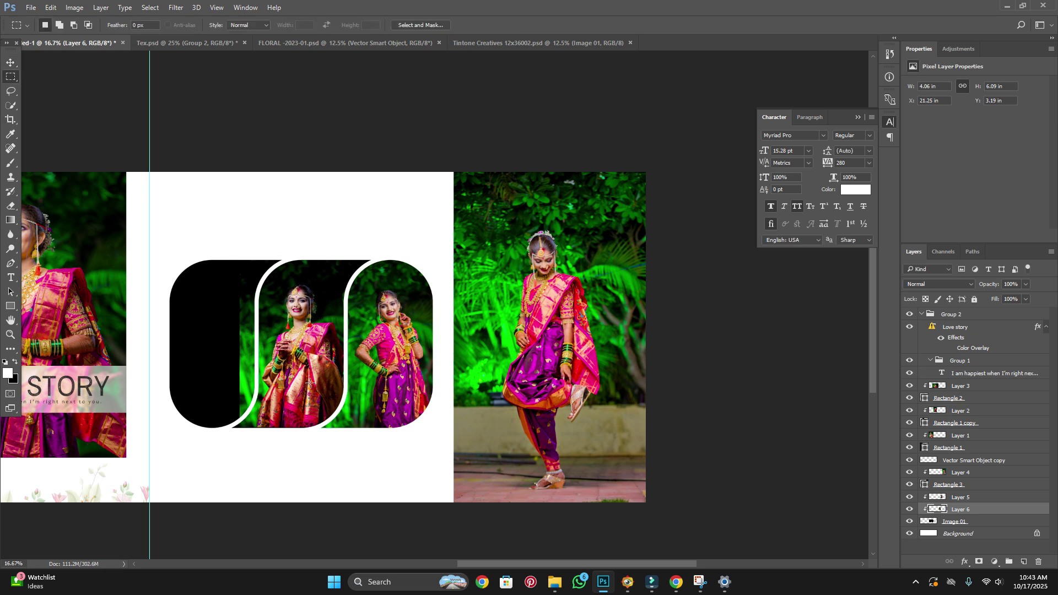
pyautogui.moveTo(211, 402); pyautogui.dragTo(242, 456)
pyautogui.hotkey('shift', 'F5')
pyautogui.click(606, 169)
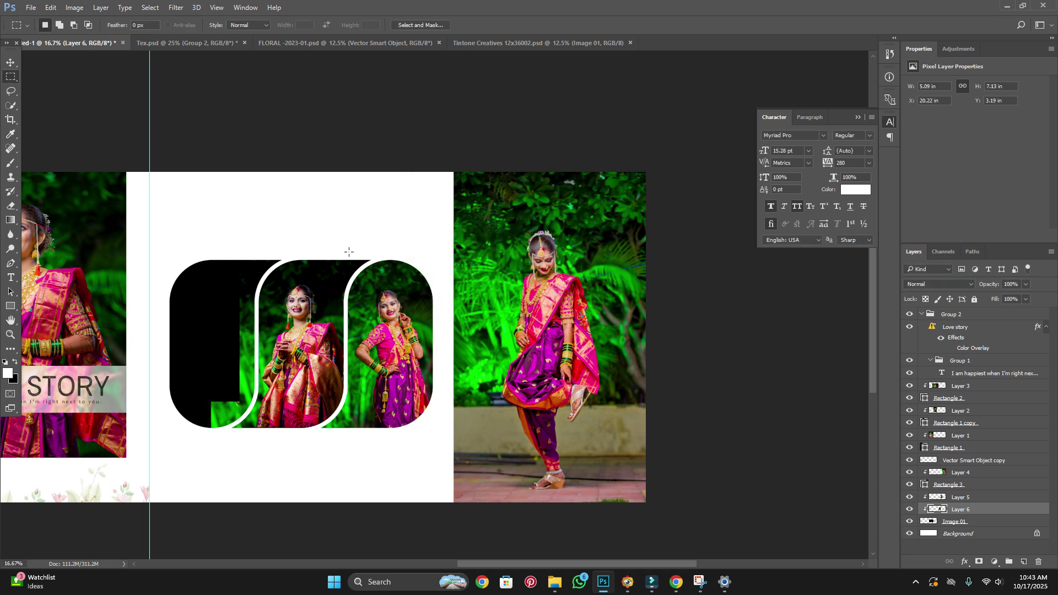
# Erase the green patch from the black frame and return to the photo folder.
pyautogui.scroll(2, 359, 256)
pyautogui.scroll(2, 606, 375)
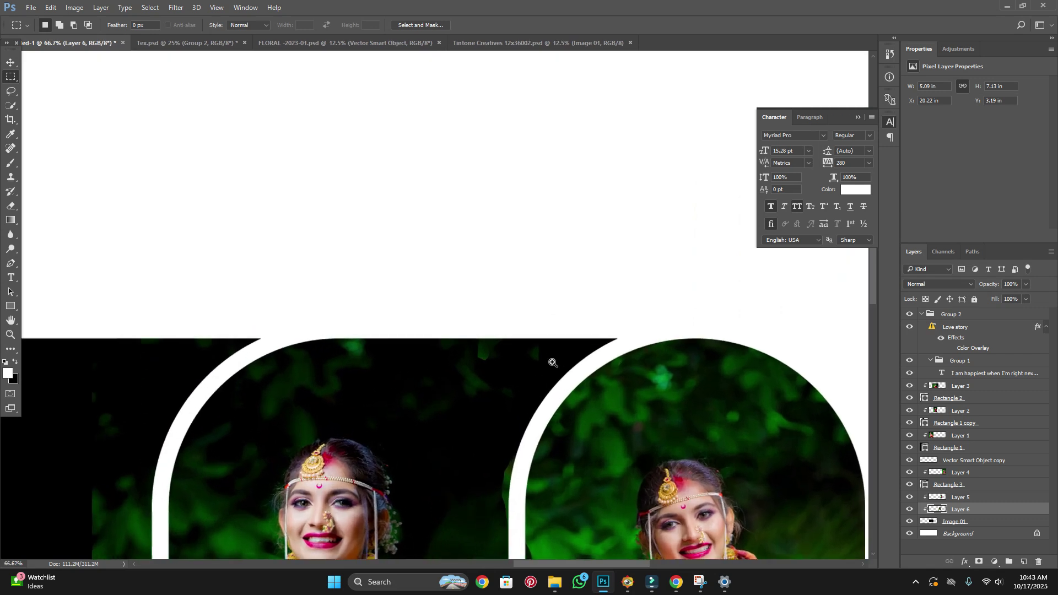
pyautogui.scroll(-2, 606, 375)
pyautogui.scroll(-2, 104, 224)
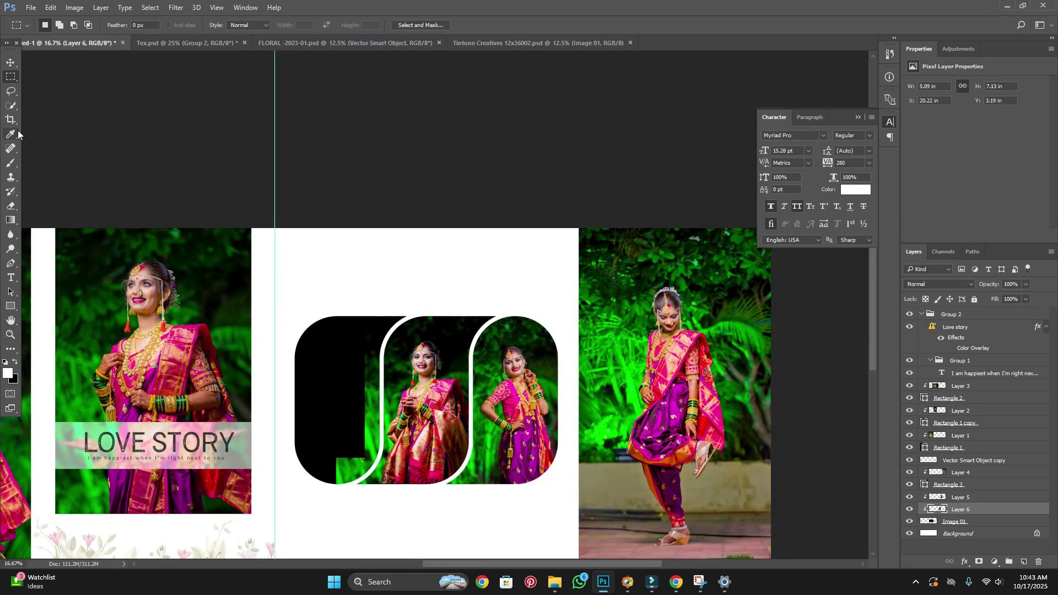
pyautogui.click(12, 206)
pyautogui.moveTo(361, 474); pyautogui.dragTo(356, 459)
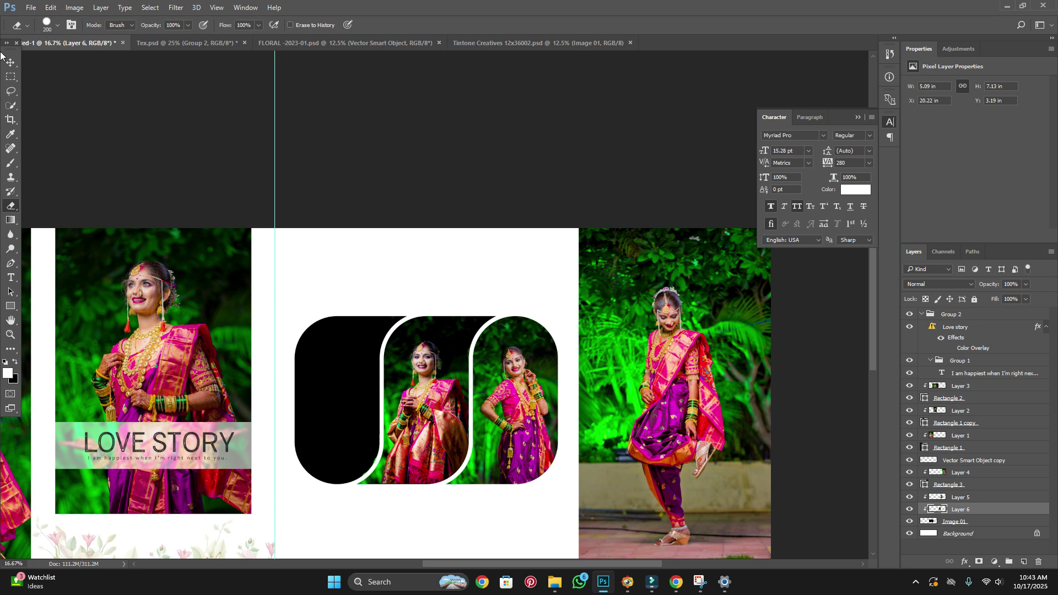
pyautogui.click(12, 65)
pyautogui.hotkey('alt', 'Tab')
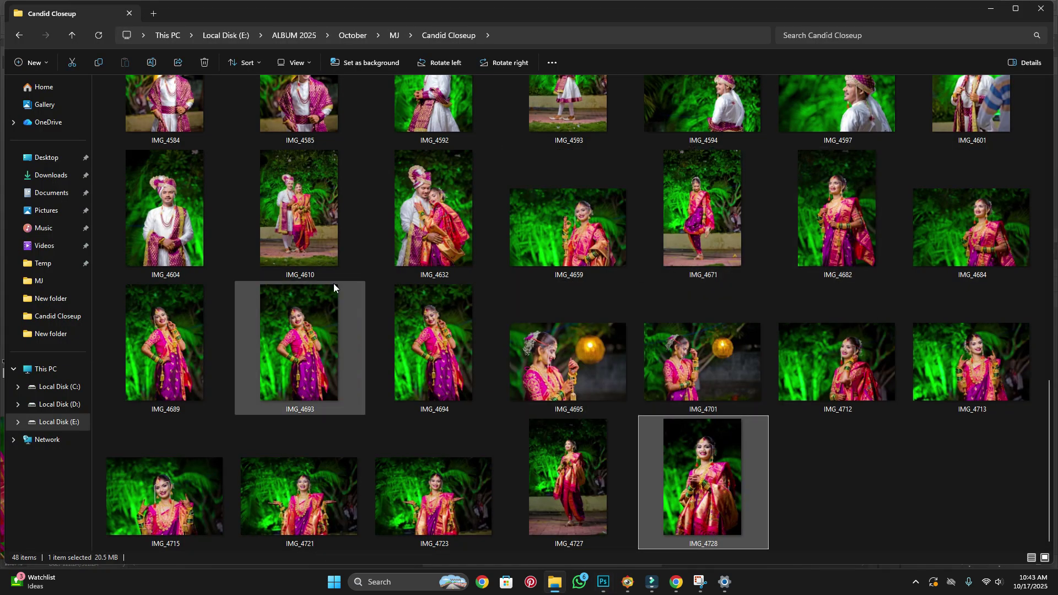
# Pick IMG_4694 from the Candid Closeup folder and drag it over to Photoshop.
pyautogui.scroll(3, 357, 284)
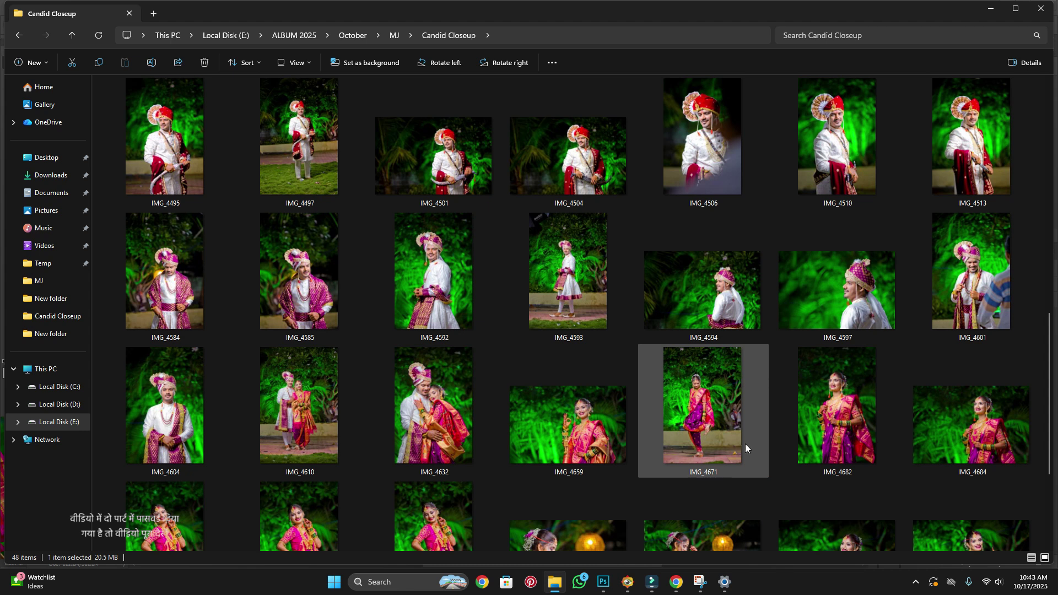
pyautogui.scroll(-3, 745, 444)
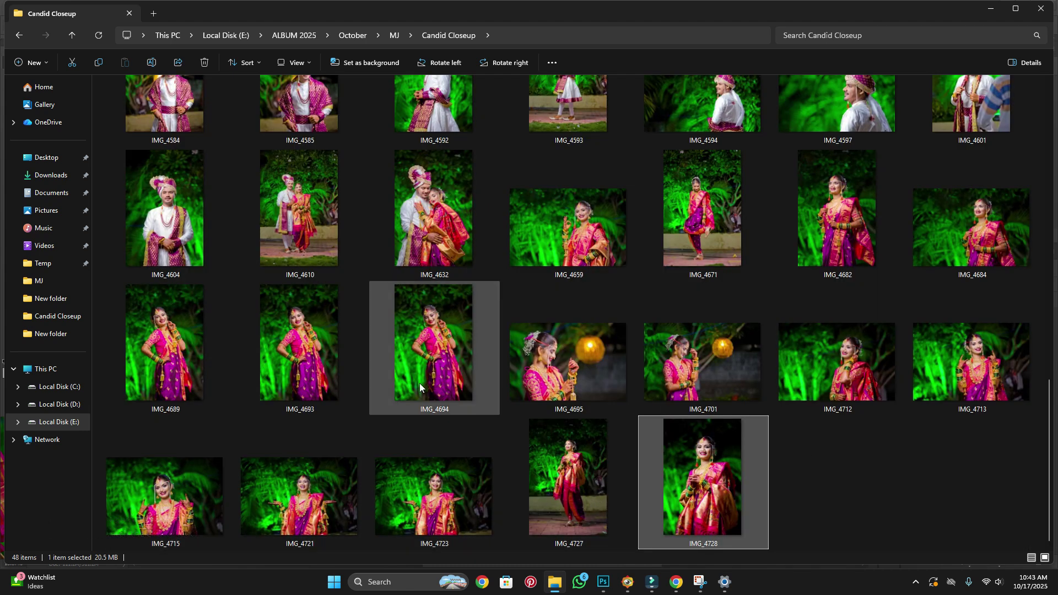
pyautogui.moveTo(453, 350); pyautogui.dragTo(662, 534)
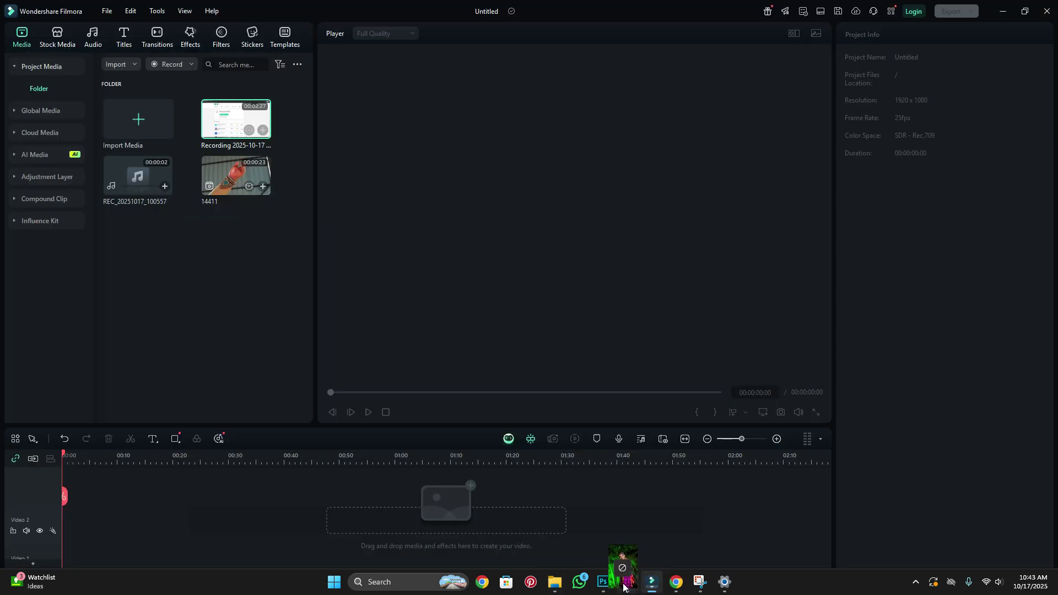
pyautogui.moveTo(662, 535)
pyautogui.mouseDown()
pyautogui.moveTo(599, 588)
pyautogui.moveTo(495, 290)
pyautogui.mouseUp()
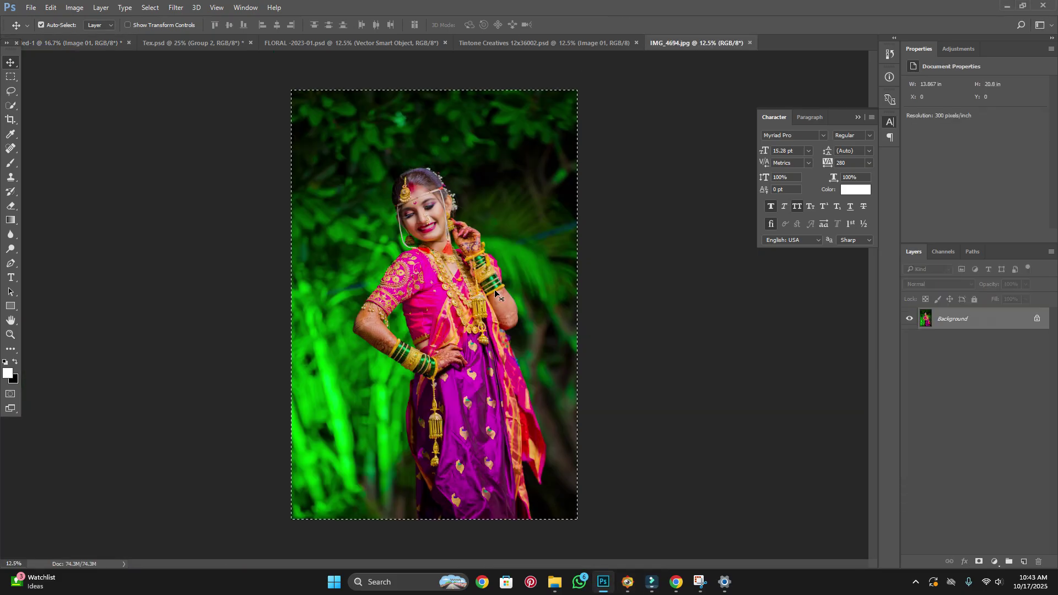
# Copy IMG_4694, close it unsaved, and paste it clipped into the Image 01 wave shapes.
pyautogui.hotkey('ctrl', 'BackSpace')
pyautogui.hotkey('ctrl', 'w')
pyautogui.click(530, 219)
pyautogui.click(345, 420)
pyautogui.hotkey('ctrl', 'v')
pyautogui.hotkey('ctrl', 'alt', 'g')
# Scale, position and slightly tilt the photo into the left wave frame.
pyautogui.hotkey('ctrl', 't')
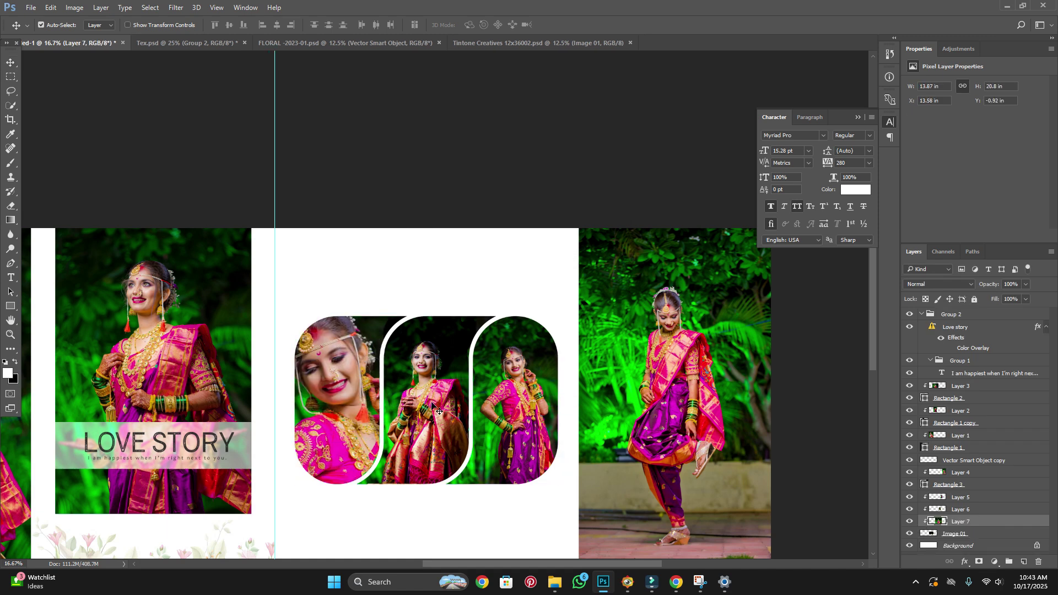
pyautogui.moveTo(534, 203); pyautogui.dragTo(389, 421)
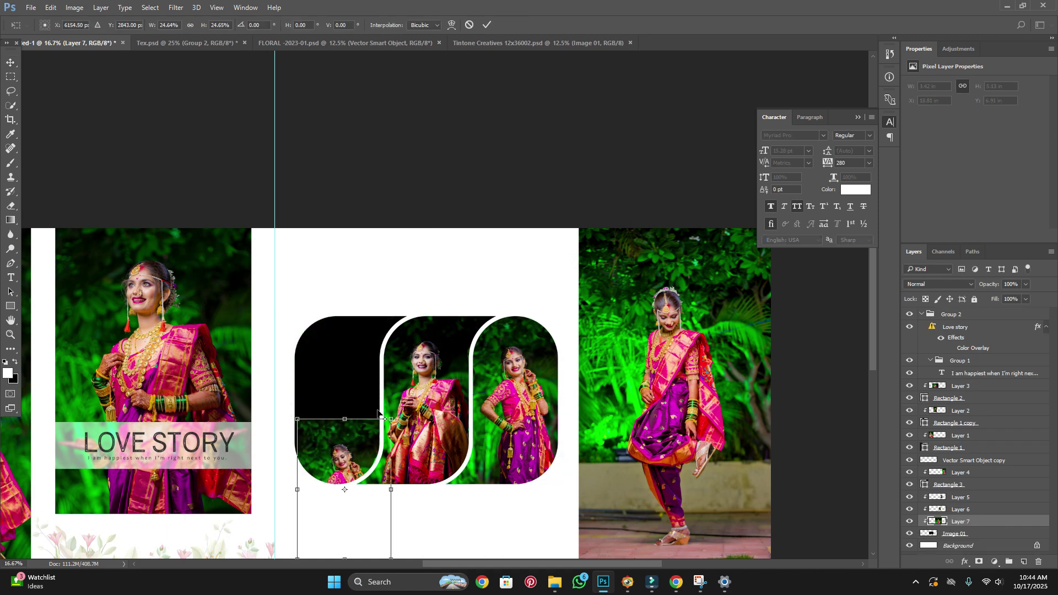
pyautogui.moveTo(347, 474); pyautogui.dragTo(328, 412)
pyautogui.moveTo(393, 327); pyautogui.dragTo(406, 318)
pyautogui.moveTo(339, 385); pyautogui.dragTo(341, 388)
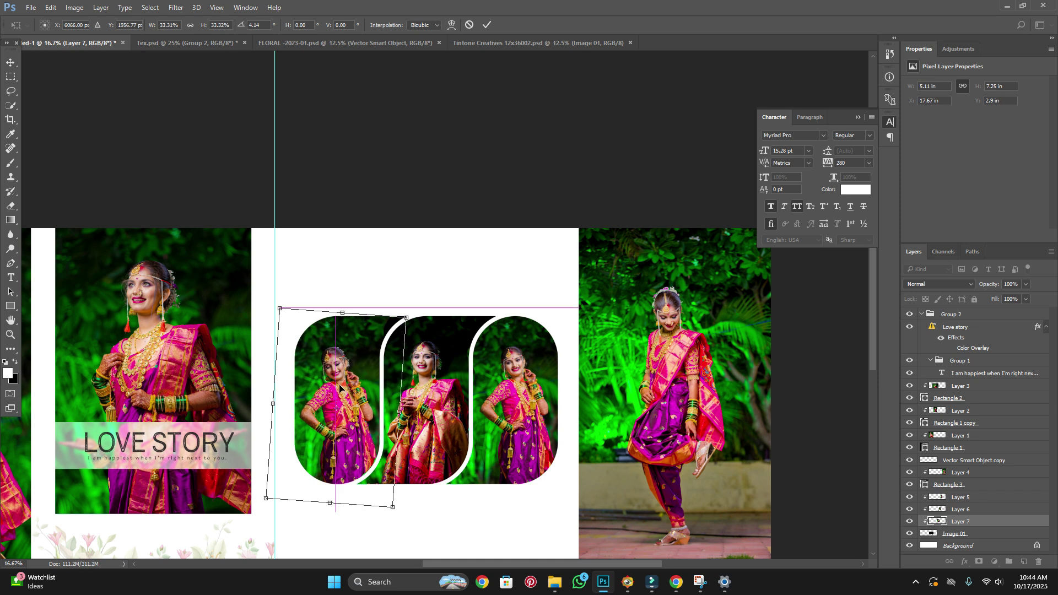
pyautogui.press('Return')
# Enlarge the left photo slightly, nudge it, and rotate it a touch to fill the frame.
pyautogui.hotkey('ctrl', 't')
pyautogui.moveTo(406, 307); pyautogui.dragTo(409, 305)
pyautogui.press('Return')
pyautogui.moveTo(407, 376); pyautogui.dragTo(371, 386)
pyautogui.hotkey('ctrl', 't')
pyautogui.moveTo(444, 282); pyautogui.dragTo(445, 284)
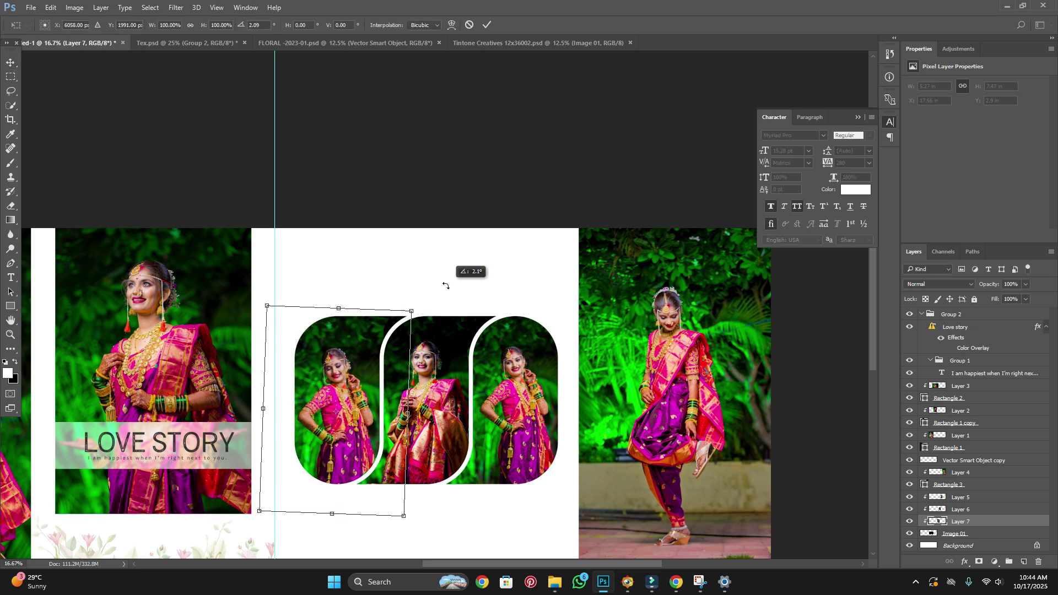
pyautogui.press('Return')
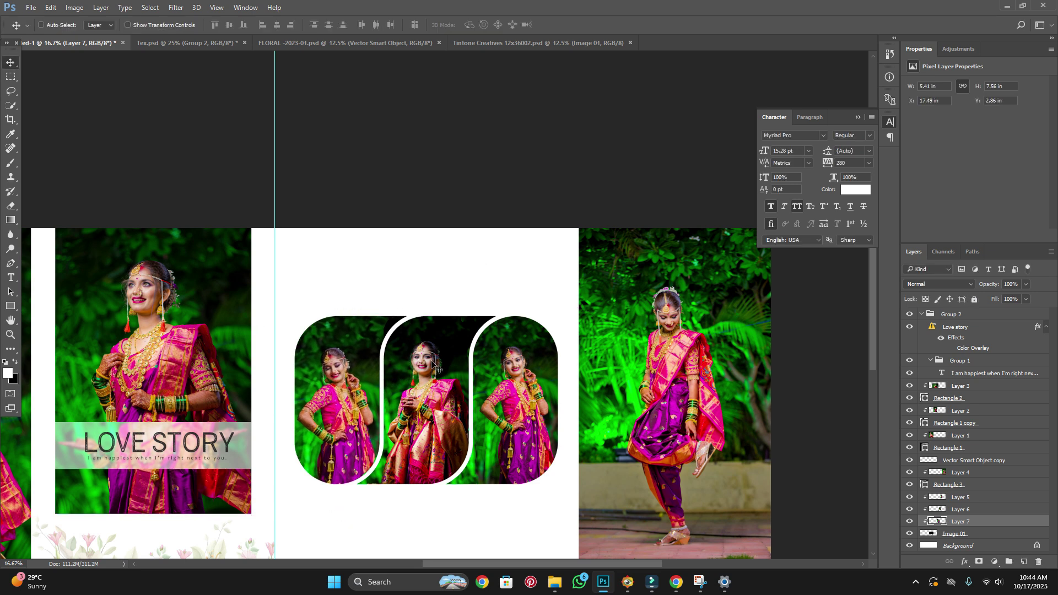
pyautogui.keyDown('ctrl'); pyautogui.click(435, 366); pyautogui.keyUp('ctrl')
# Set Layer 6's blend mode to Luminosity, turning the centre photo black-and-white.
pyautogui.click(953, 284)
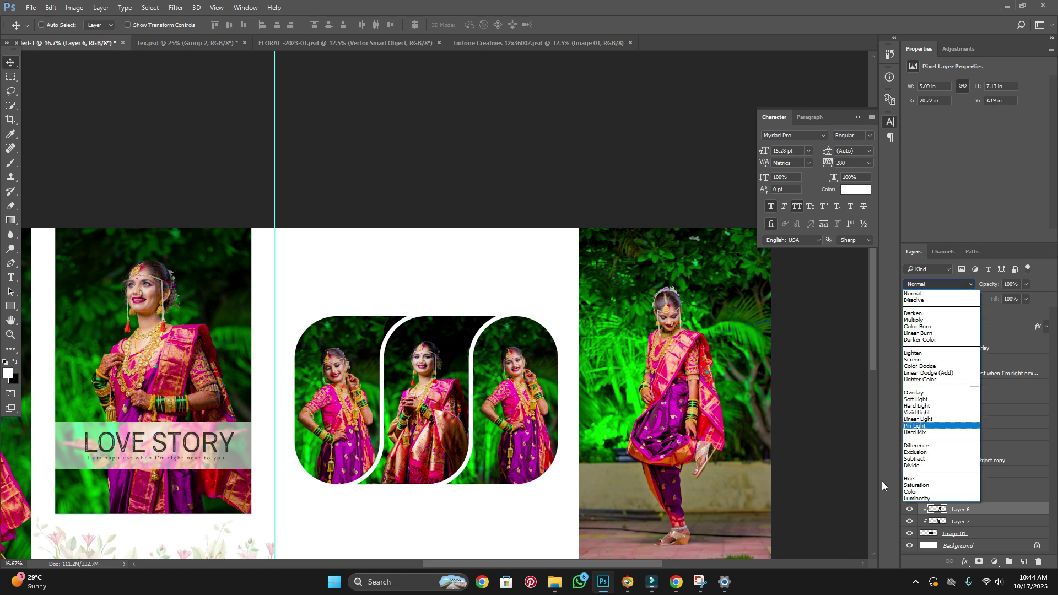
pyautogui.click(911, 497)
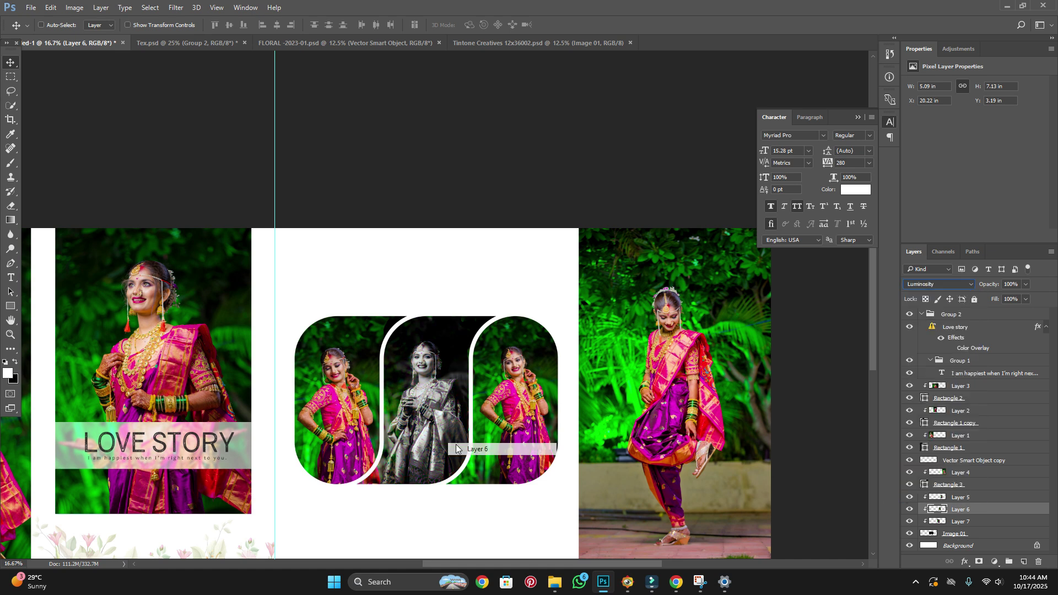
pyautogui.hotkey('ctrl', '+')
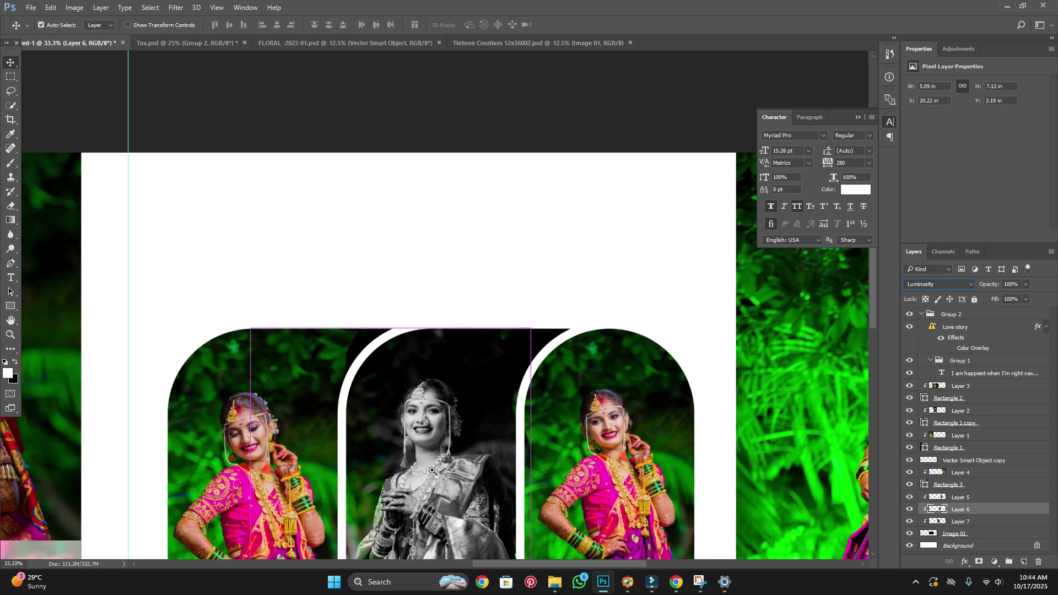
pyautogui.hotkey('ctrl', '+')
pyautogui.moveTo(361, 463); pyautogui.dragTo(450, 384)
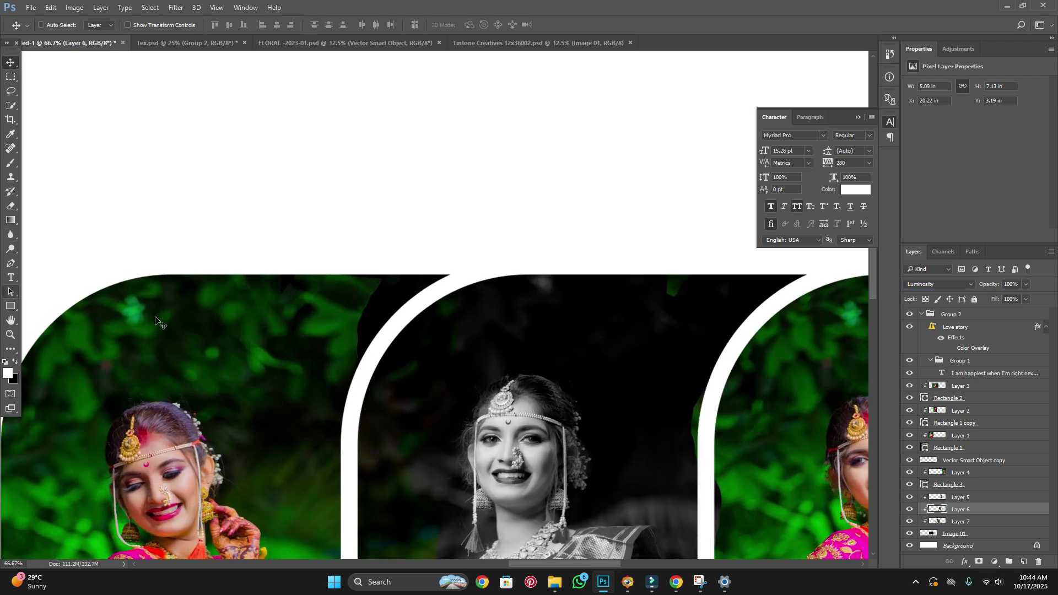
# Erase the dark leftover spilling near the left frame's arch edge.
pyautogui.click(10, 211)
pyautogui.moveTo(390, 260)
pyautogui.mouseDown()
pyautogui.moveTo(342, 307)
pyautogui.moveTo(413, 243)
pyautogui.moveTo(321, 378)
pyautogui.mouseUp()
pyautogui.scroll(-5, 322, 378)
pyautogui.hscroll(-2, 322, 378)
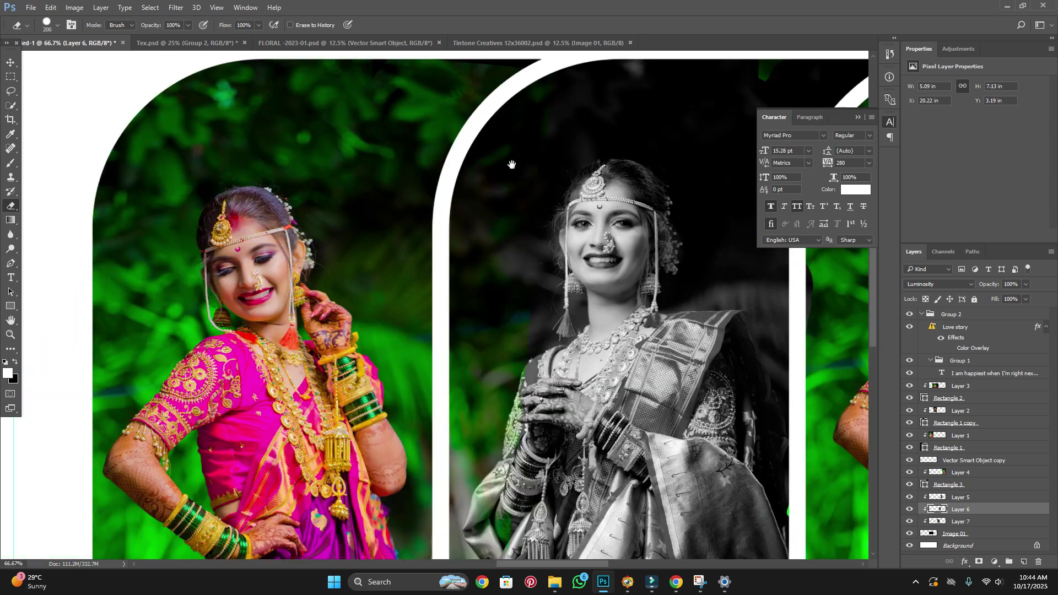
pyautogui.scroll(-4, 322, 342)
pyautogui.hscroll(-1, 322, 341)
pyautogui.scroll(-1, 322, 312)
# Erase Layer 7's stray pink near the centre arch bottom and zoom out to all frames.
pyautogui.press('v')
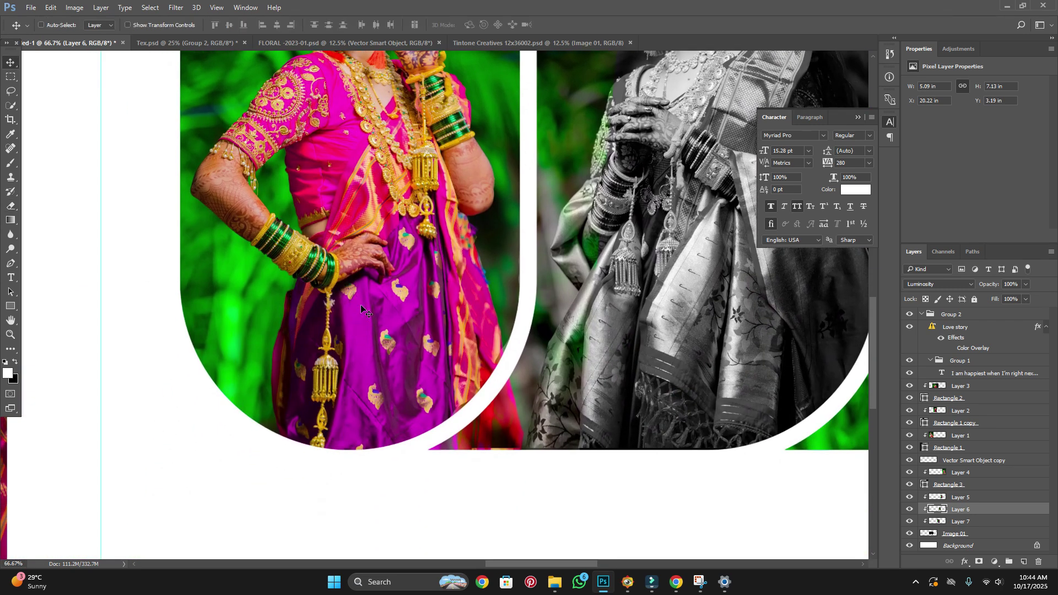
pyautogui.hotkey('alt', '[')
pyautogui.press('e')
pyautogui.moveTo(493, 405)
pyautogui.mouseDown()
pyautogui.moveTo(525, 444)
pyautogui.moveTo(597, 178)
pyautogui.mouseUp()
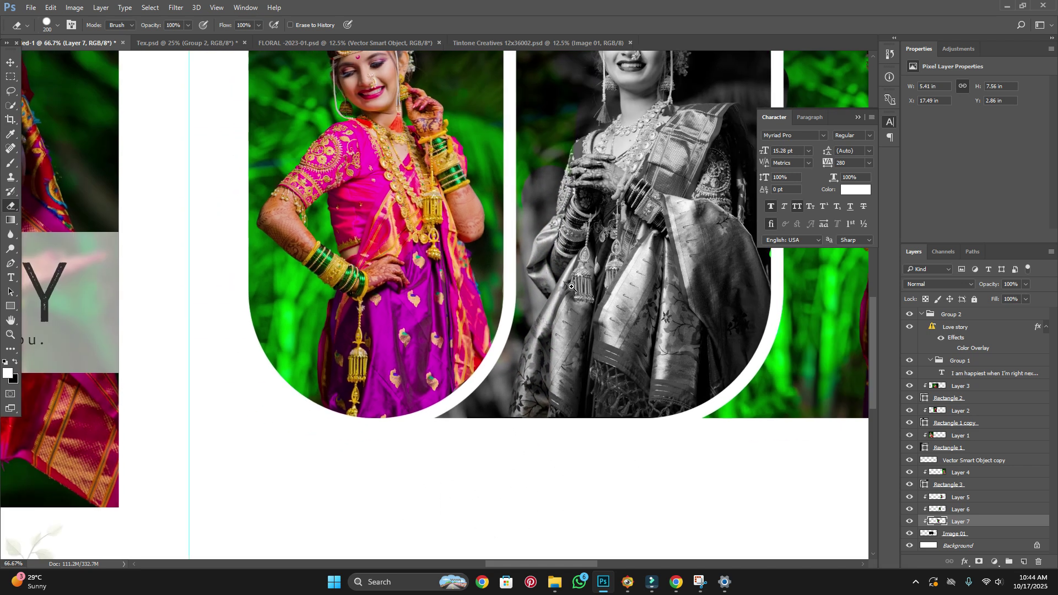
pyautogui.hotkey('ctrl', '-')
pyautogui.moveTo(554, 159); pyautogui.dragTo(566, 109)
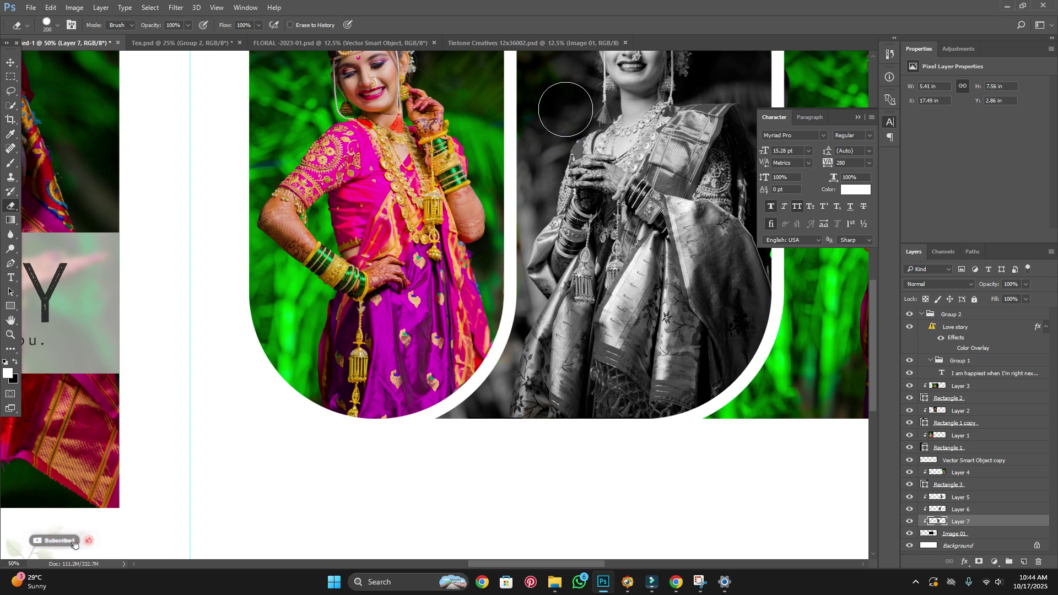
pyautogui.hotkey('ctrl', '-')
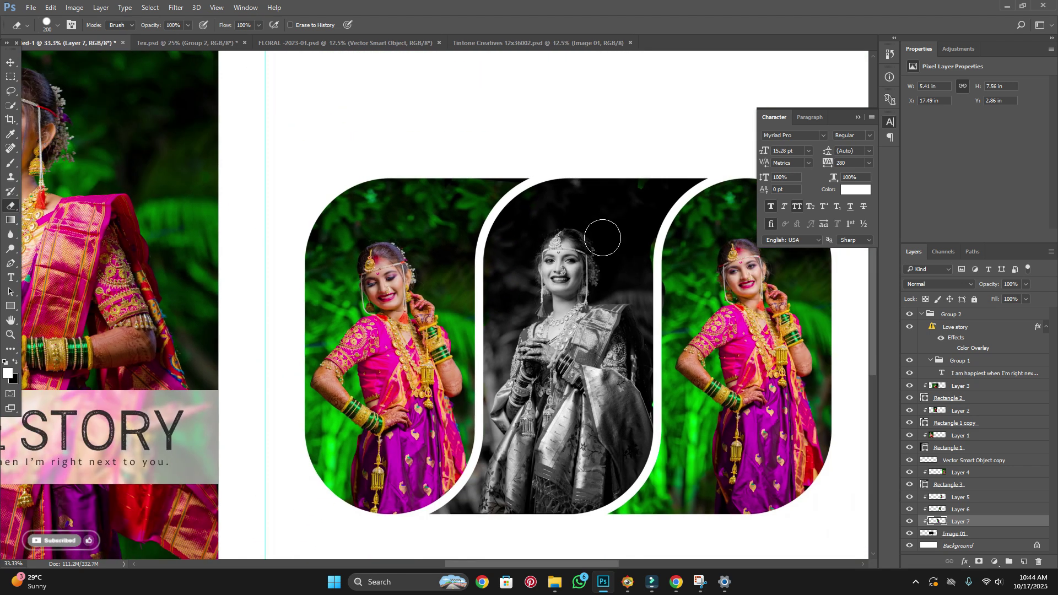
pyautogui.press('v')
pyautogui.rightClick(709, 311)
pyautogui.press('e')
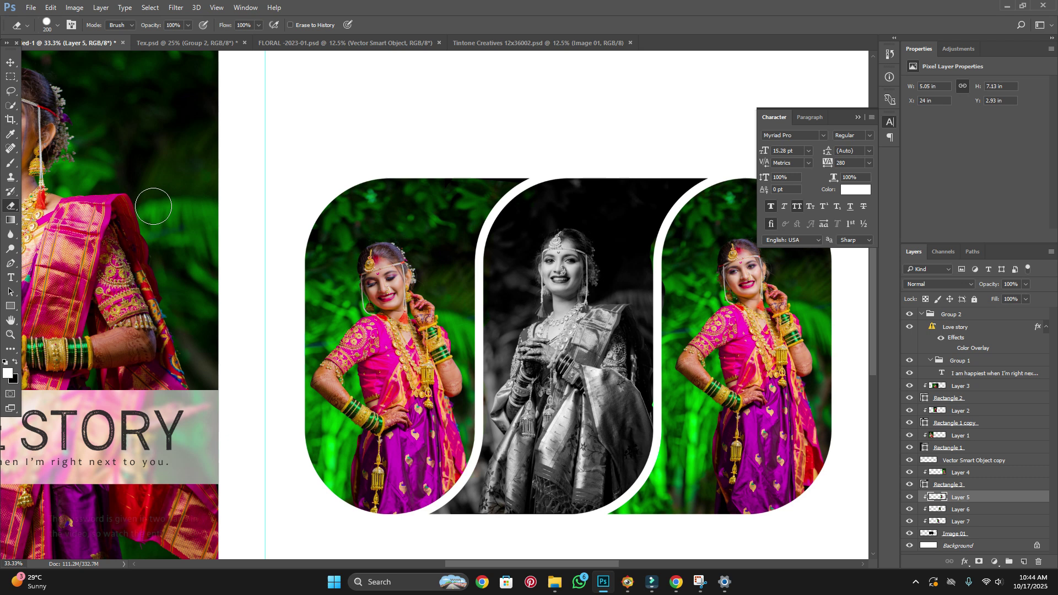
pyautogui.click(12, 64)
# Drag the Wedding Story group from Tex.psd into the album, centred below the three frames.
pyautogui.hotkey('ctrl', '-')
pyautogui.hotkey('ctrl', '-')
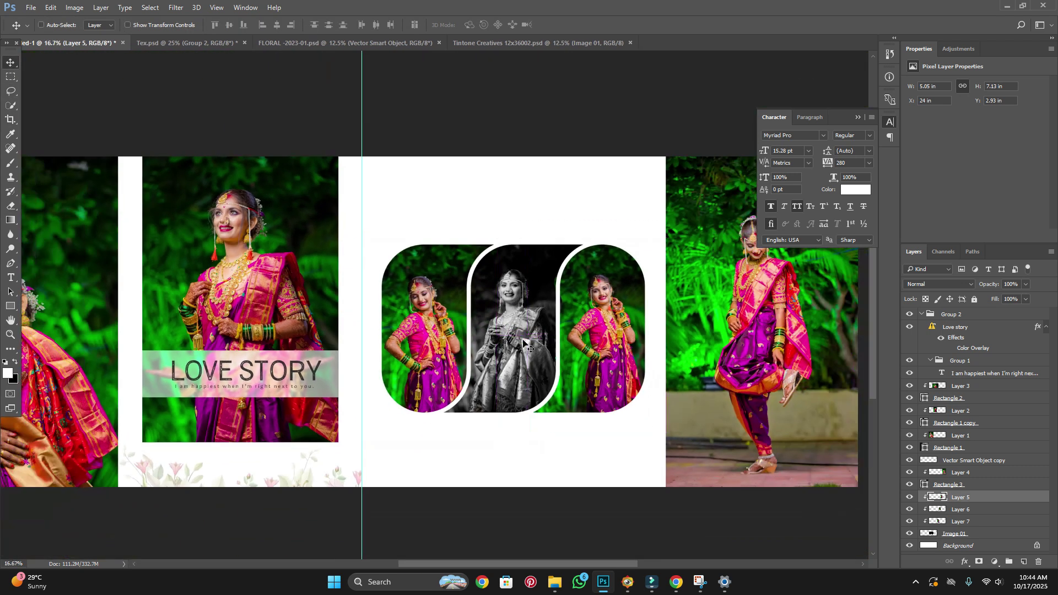
pyautogui.rightClick(498, 449)
pyautogui.click(524, 453)
pyautogui.rightClick(502, 448)
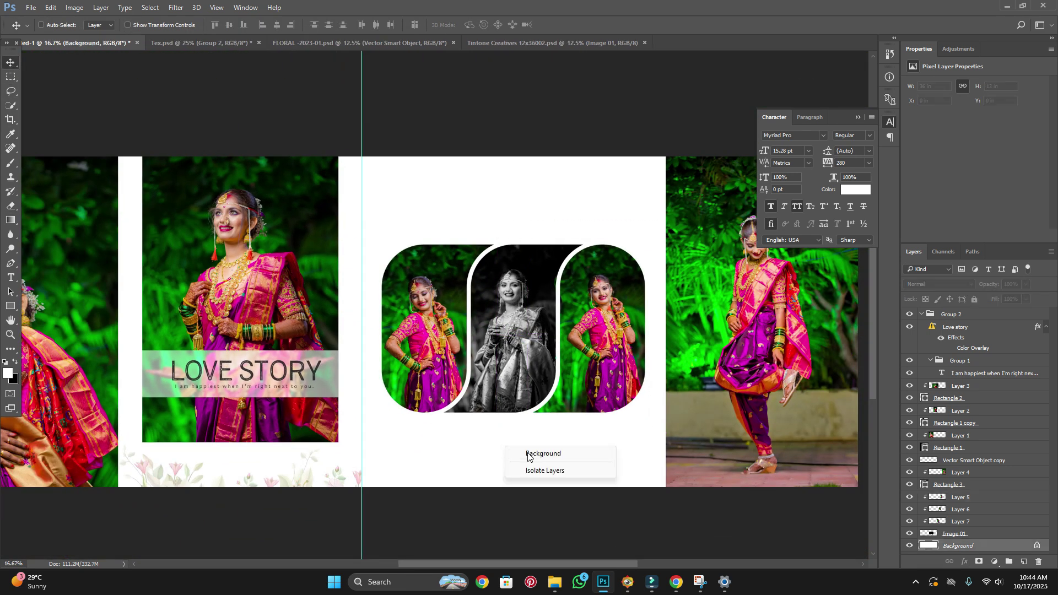
pyautogui.click(195, 42)
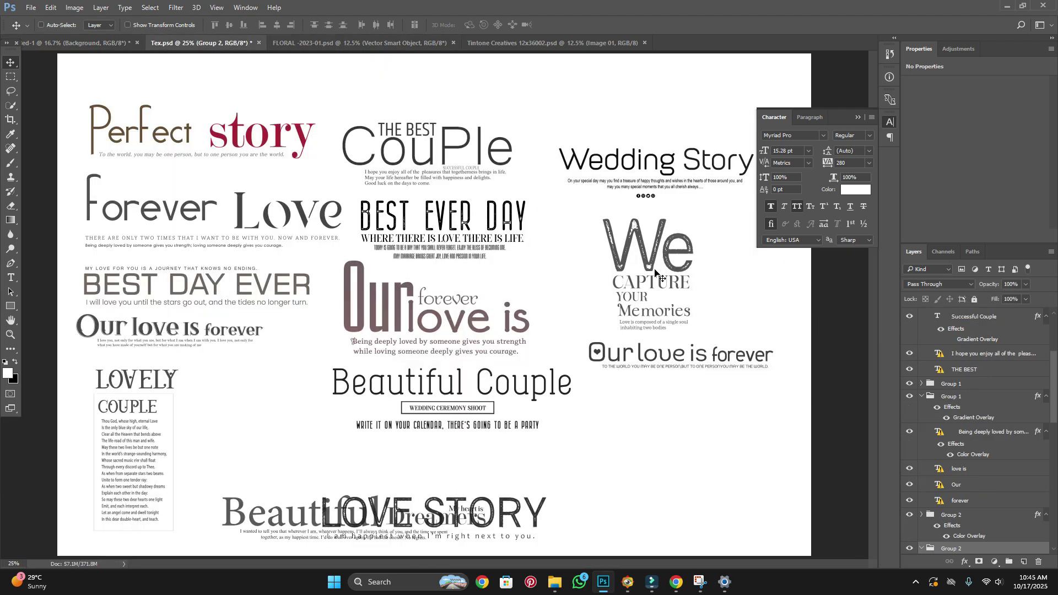
pyautogui.moveTo(661, 171); pyautogui.dragTo(397, 59)
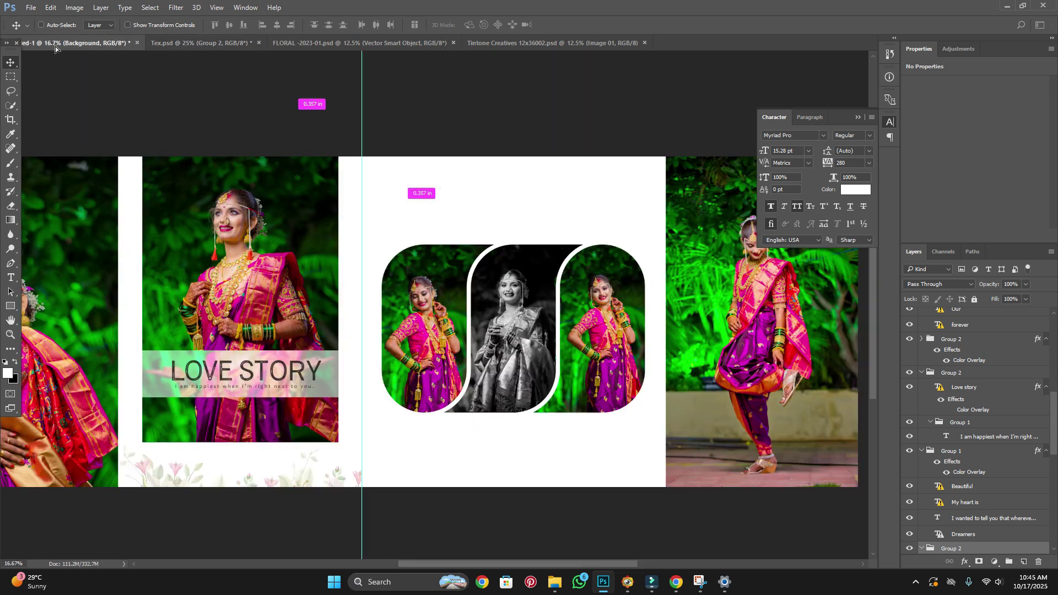
pyautogui.moveTo(398, 60)
pyautogui.mouseDown()
pyautogui.moveTo(518, 231)
pyautogui.moveTo(515, 459)
pyautogui.moveTo(522, 452)
pyautogui.mouseUp()
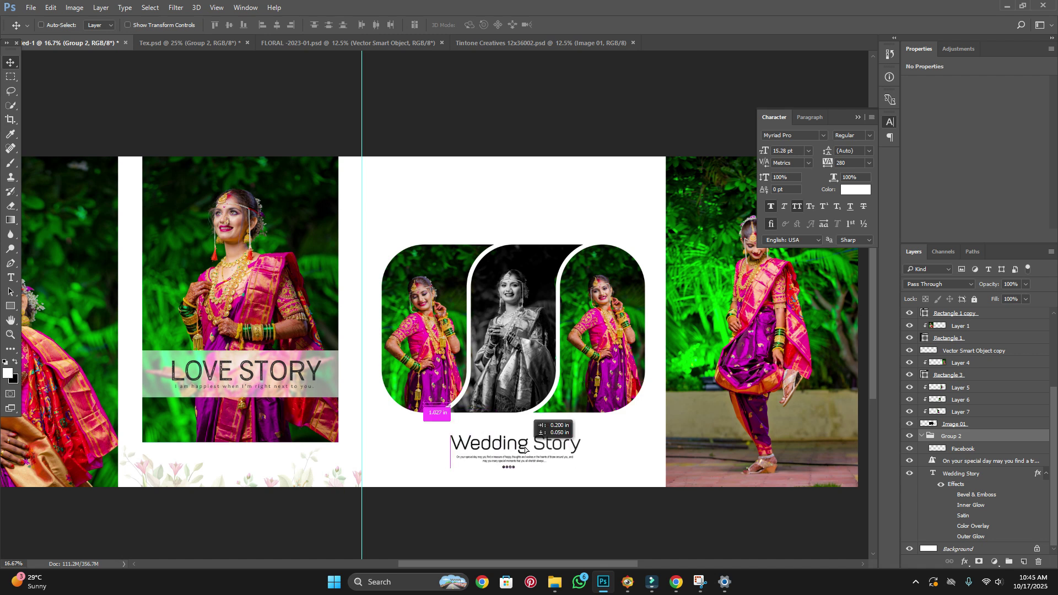
pyautogui.rightClick(511, 230)
pyautogui.click(529, 219)
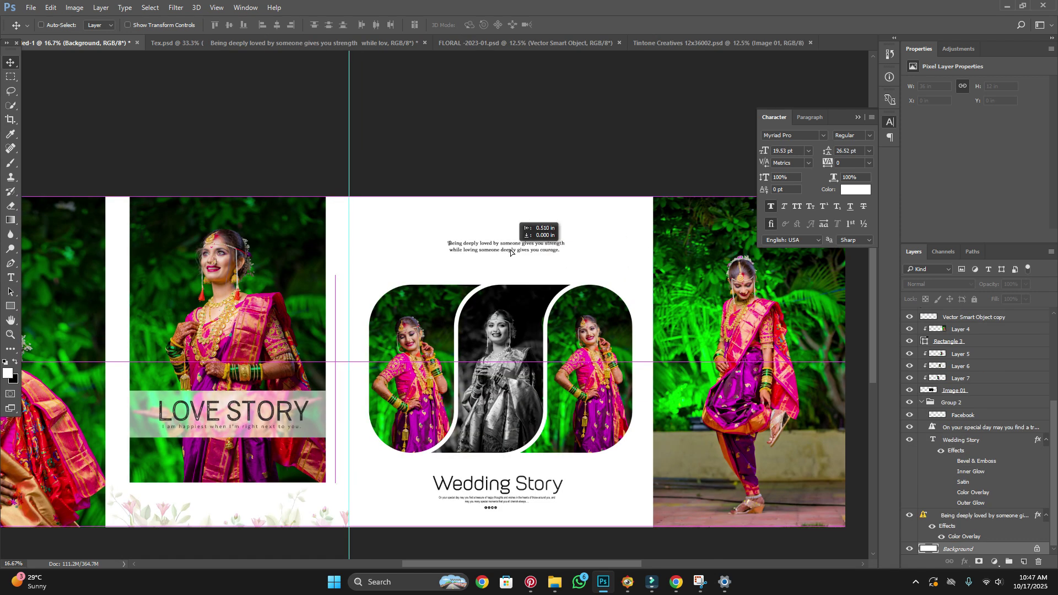
# Dismiss the locked-layer alert, centre the deeply-loved quote above the frames, and collapse the Character panel.
pyautogui.click(520, 253)
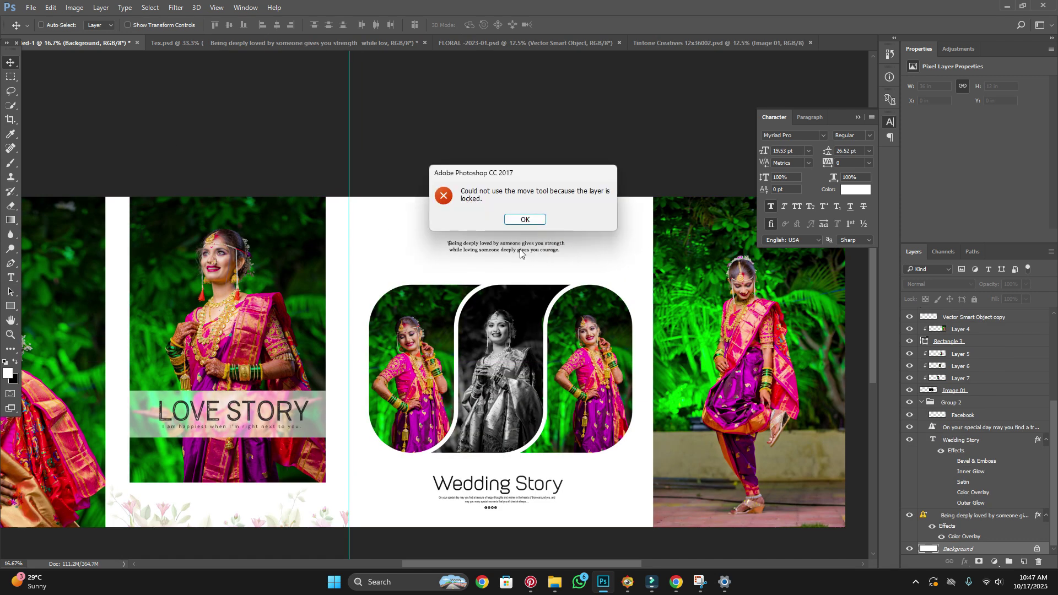
pyautogui.click(525, 219)
pyautogui.moveTo(527, 249); pyautogui.dragTo(519, 252)
pyautogui.moveTo(519, 248); pyautogui.dragTo(515, 256)
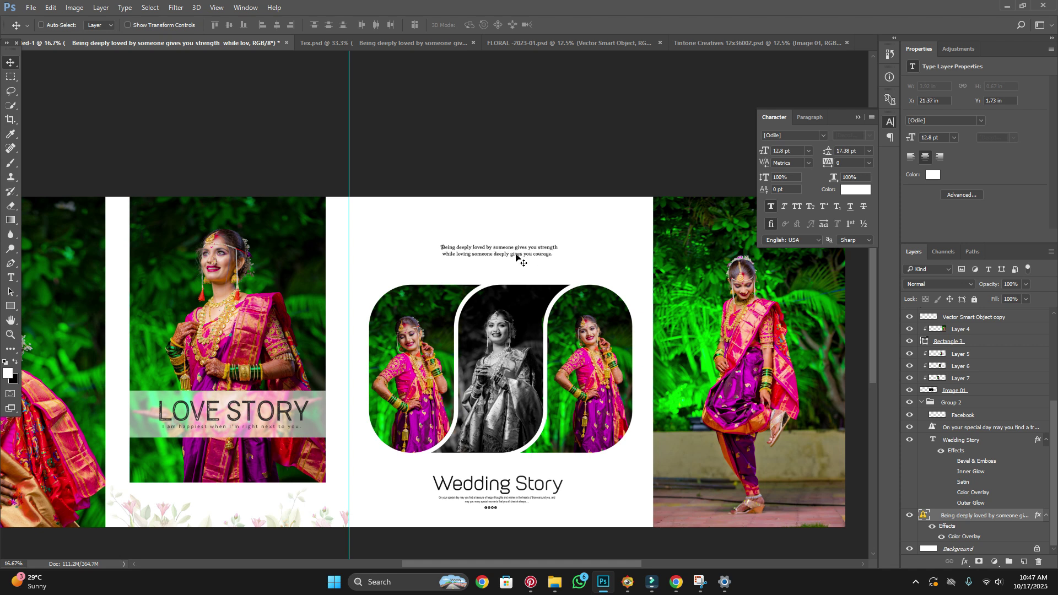
pyautogui.hotkey('ctrl', '-')
pyautogui.hotkey('ctrl', '-')
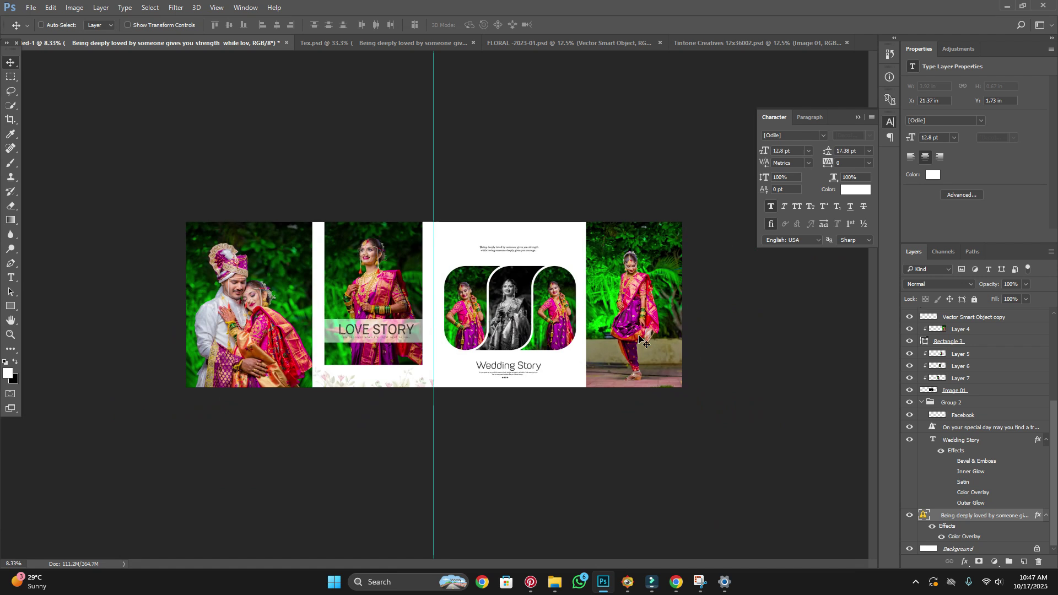
pyautogui.click(857, 121)
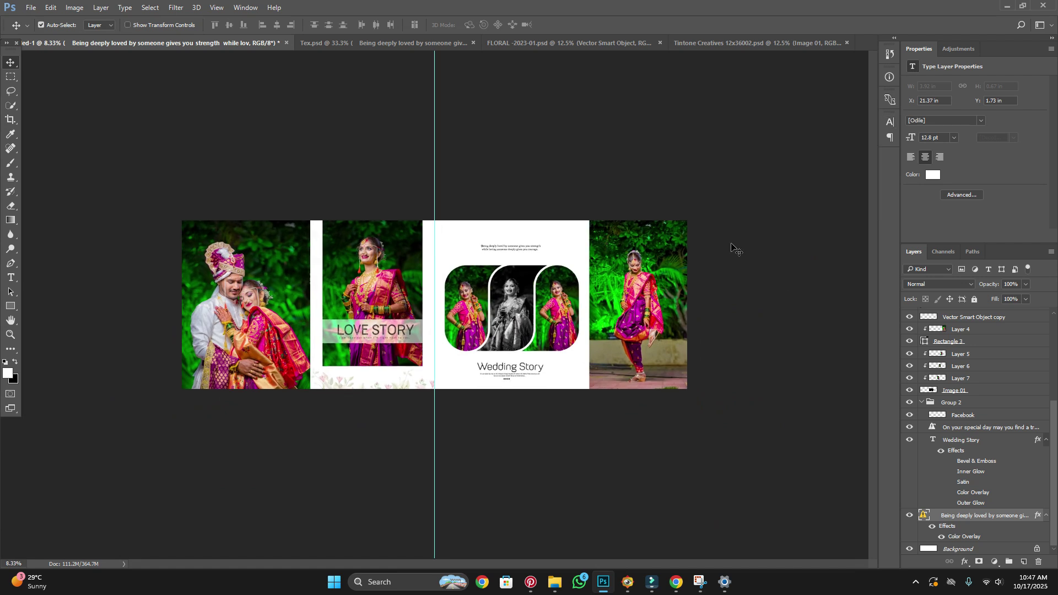
pyautogui.hotkey('ctrl', '+')
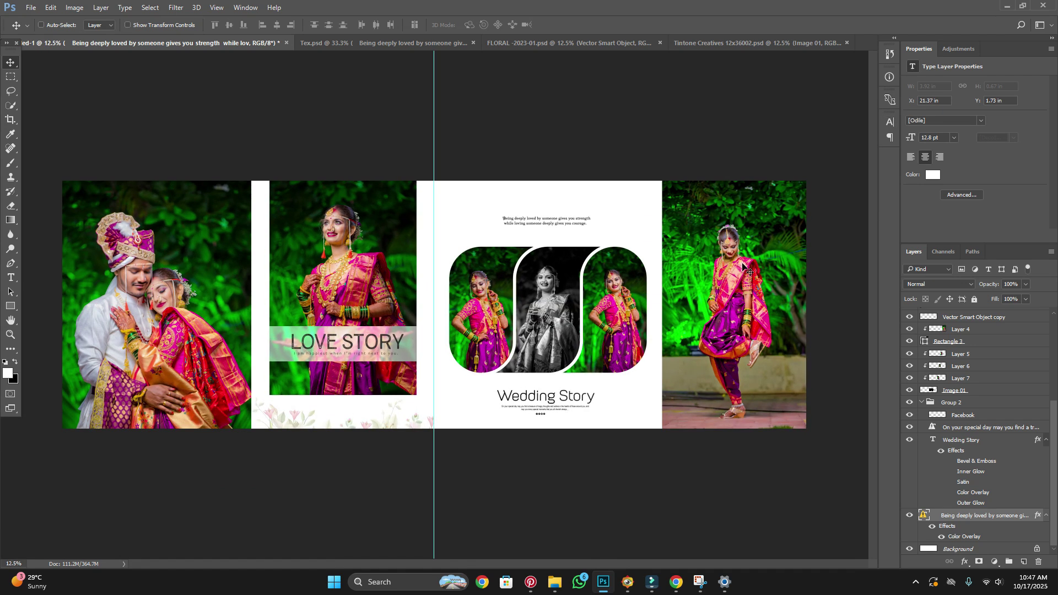
pyautogui.press('f')
pyautogui.press('f')
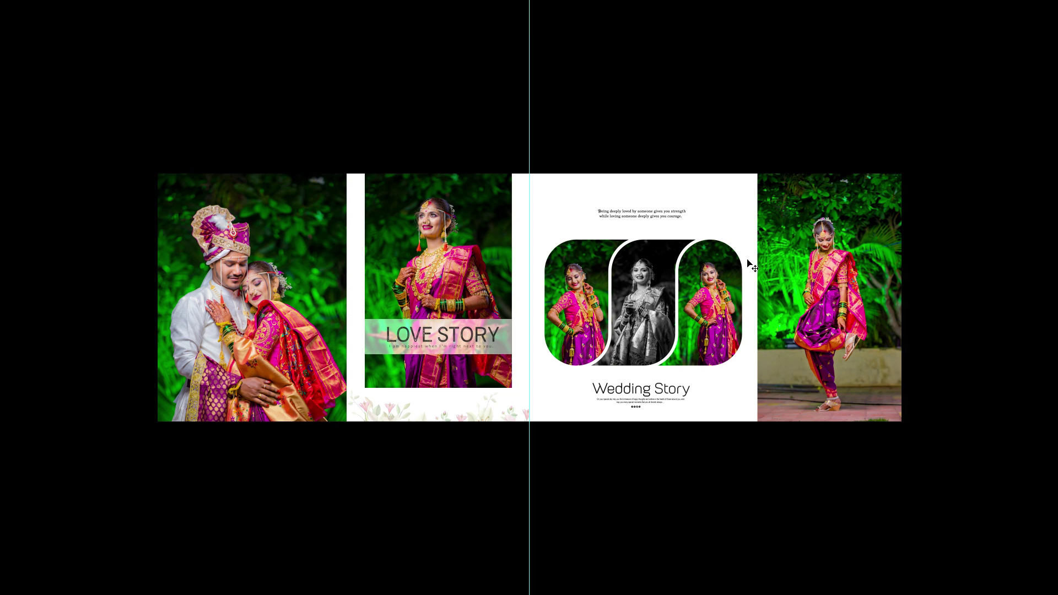
# Zoom in on the finished spread in Full Screen Mode.
pyautogui.hotkey('ctrl', '+')
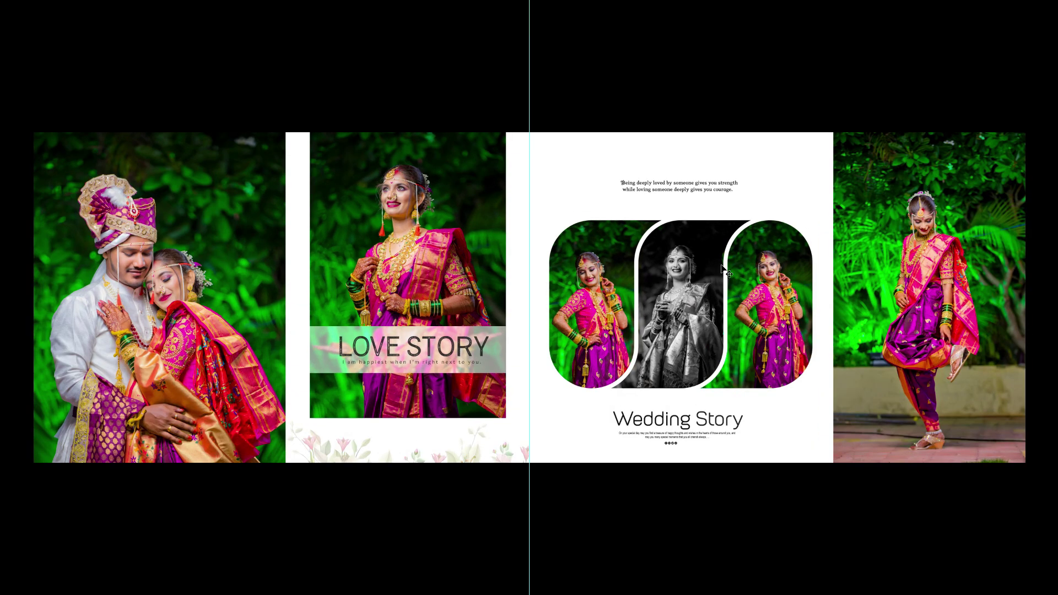